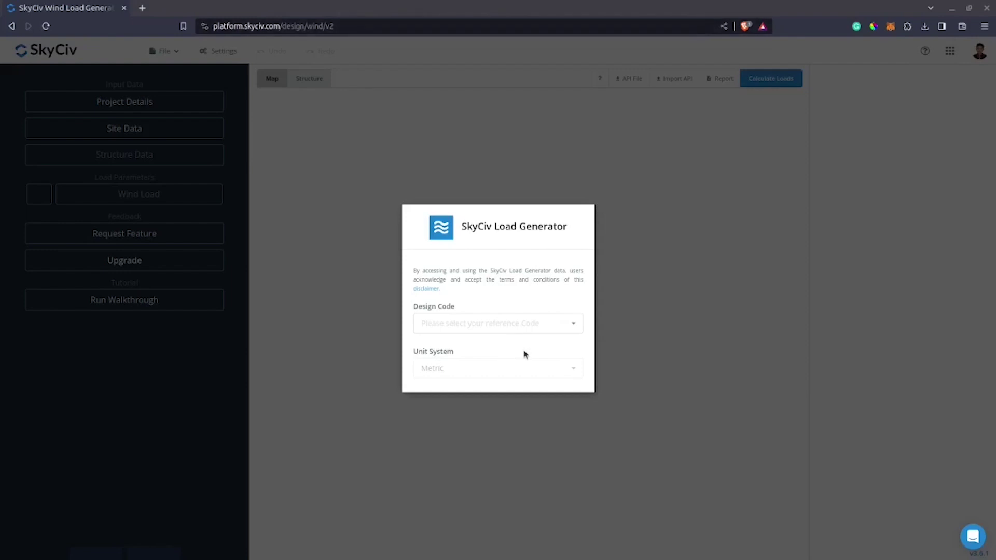
# Start the load generator with design code ASCE 7-16 and Imperial units, and confirm the project details without filling them in.
pyautogui.click(521, 325)
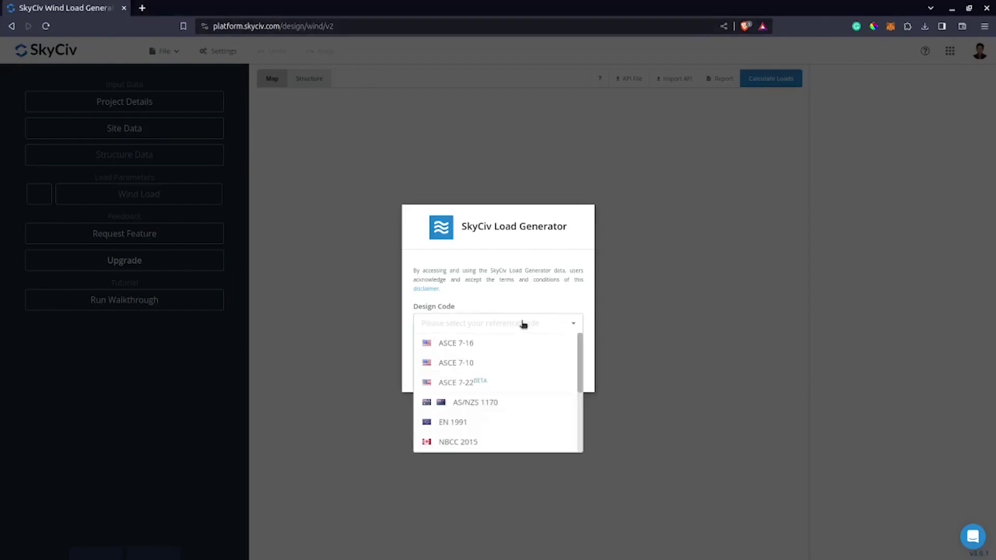
pyautogui.click(506, 341)
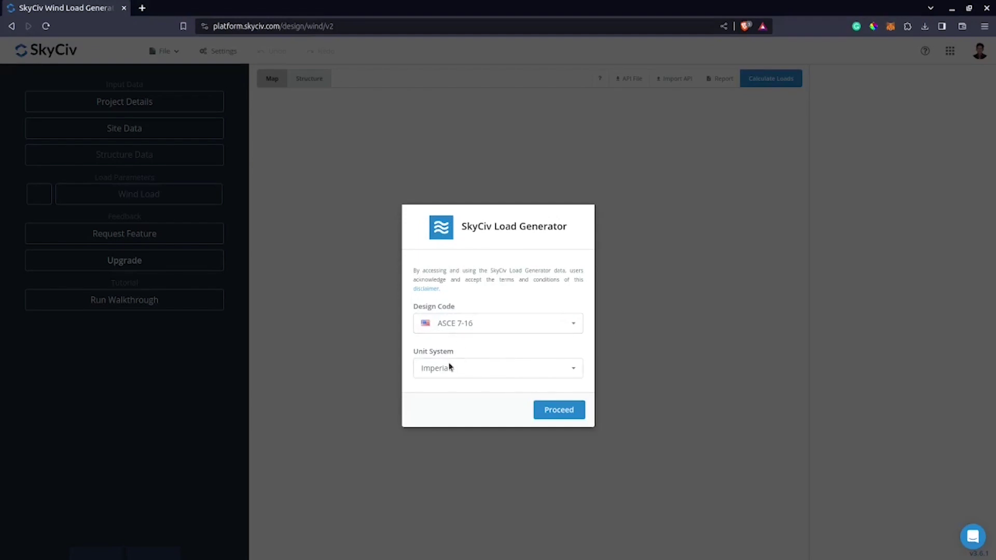
pyautogui.click(475, 368)
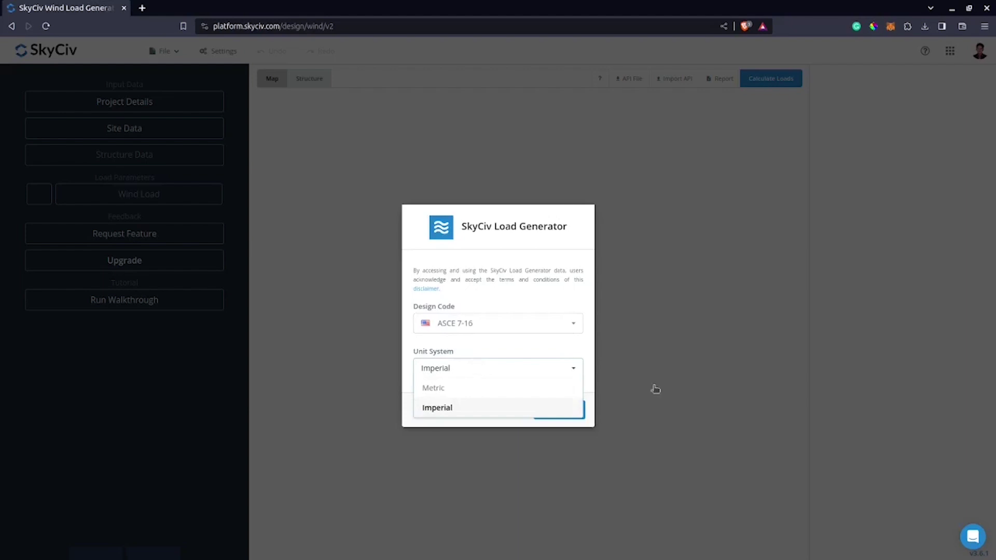
pyautogui.click(478, 351)
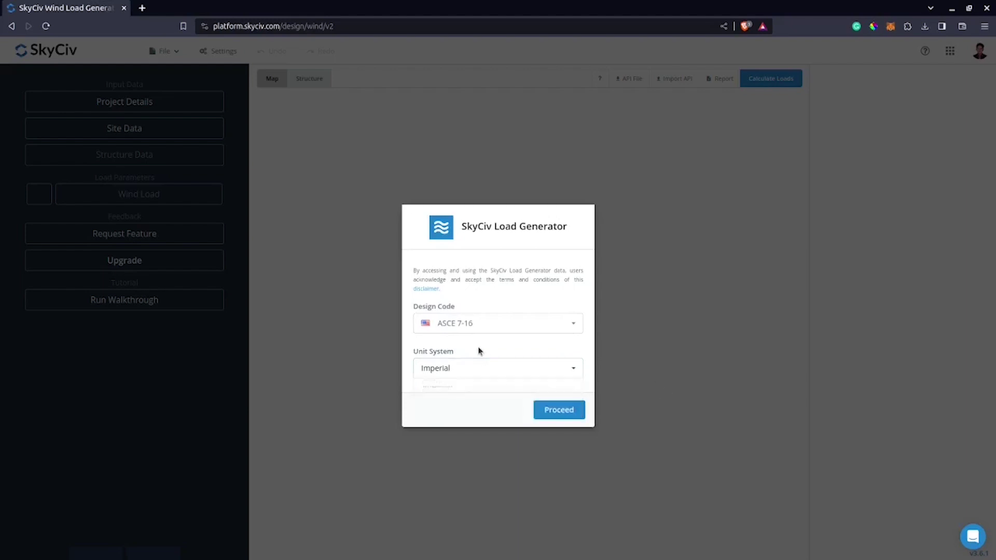
pyautogui.click(576, 410)
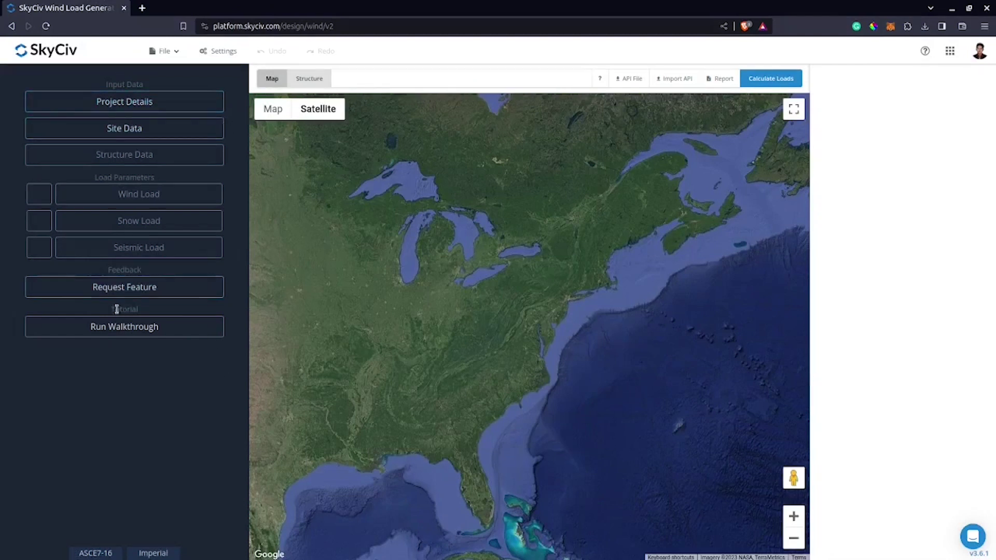
pyautogui.click(174, 102)
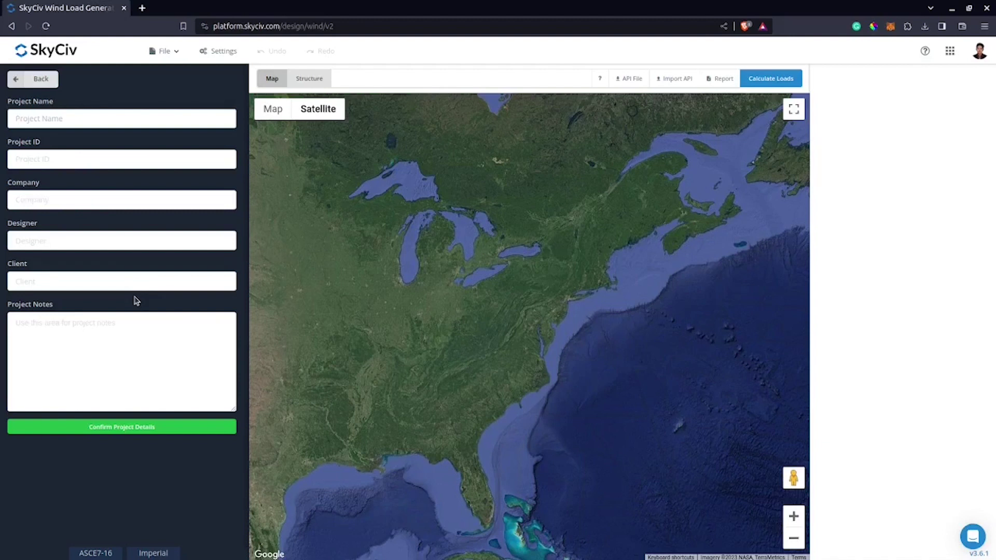
pyautogui.click(122, 427)
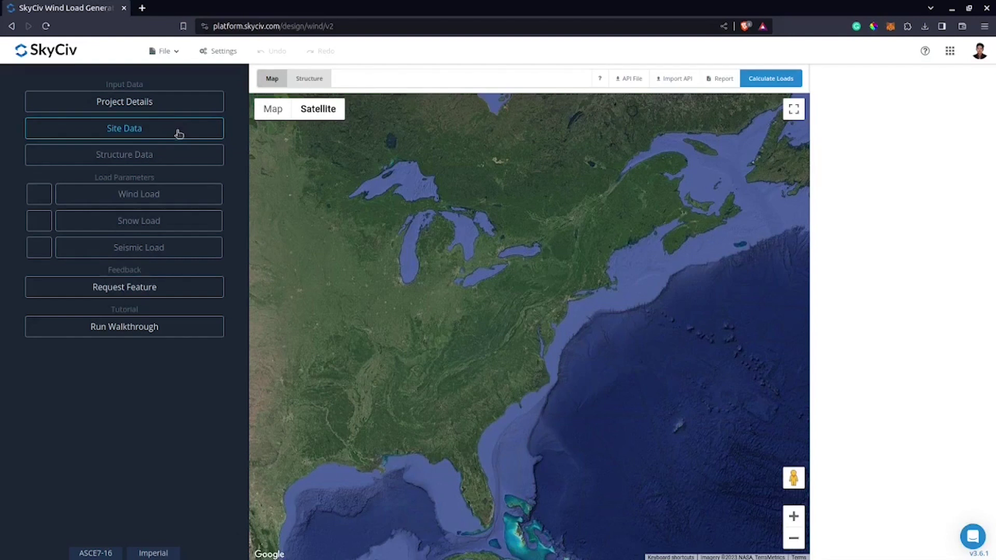
# Define the site data with Risk Category I and project address Dallas, TX, USA, and confirm it.
pyautogui.click(197, 135)
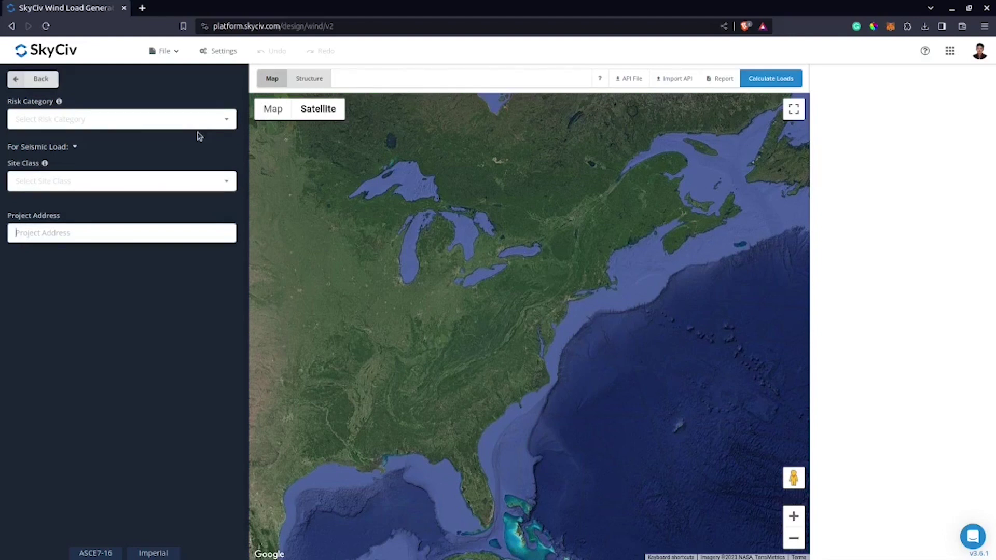
pyautogui.click(108, 121)
pyautogui.click(107, 138)
pyautogui.click(143, 229)
pyautogui.write('Dallas')
pyautogui.press('Down')
pyautogui.press('Return')
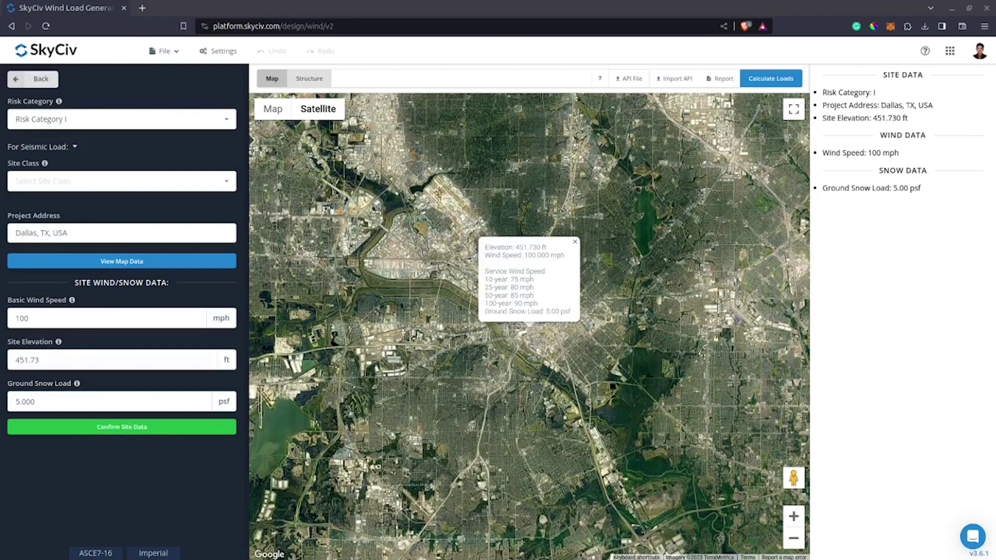
pyautogui.click(127, 316)
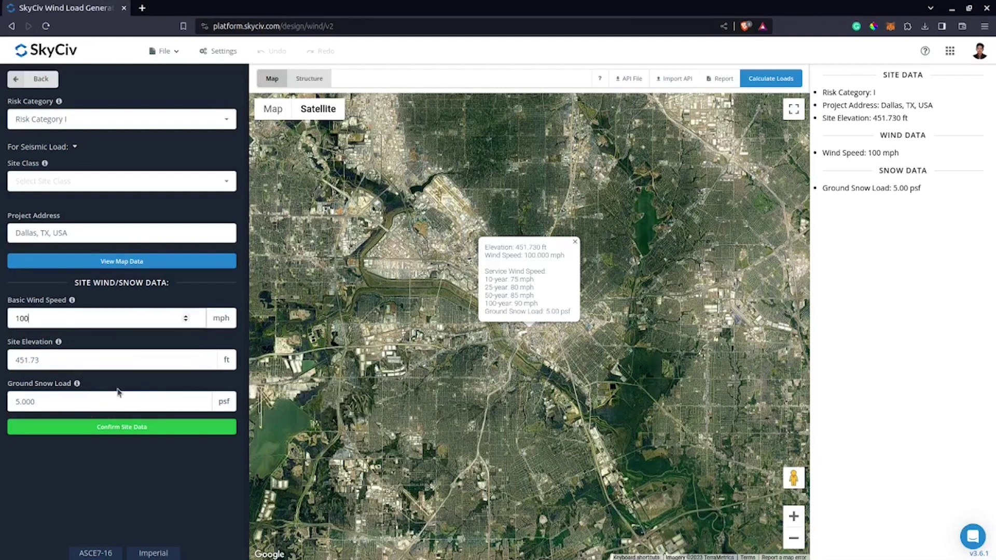
pyautogui.click(171, 427)
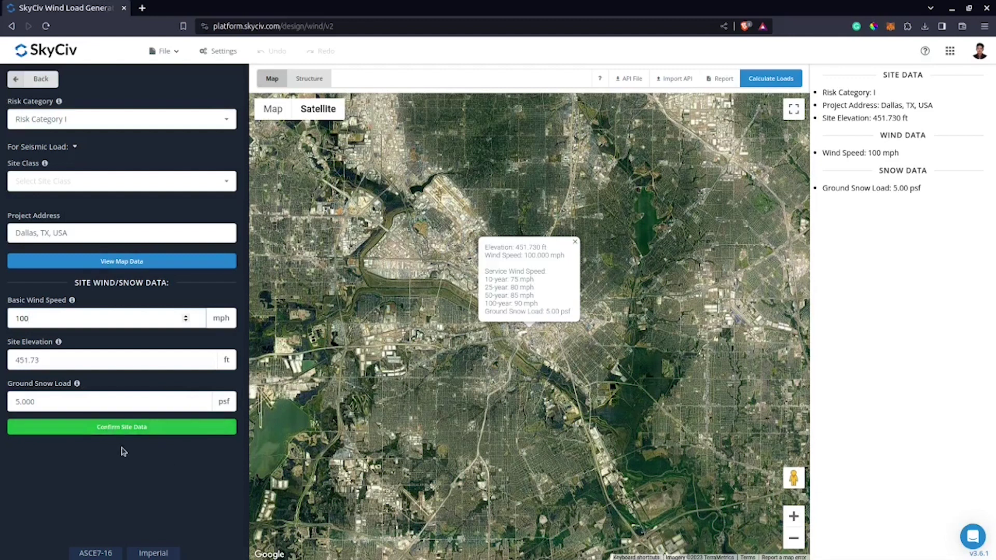
pyautogui.click(154, 427)
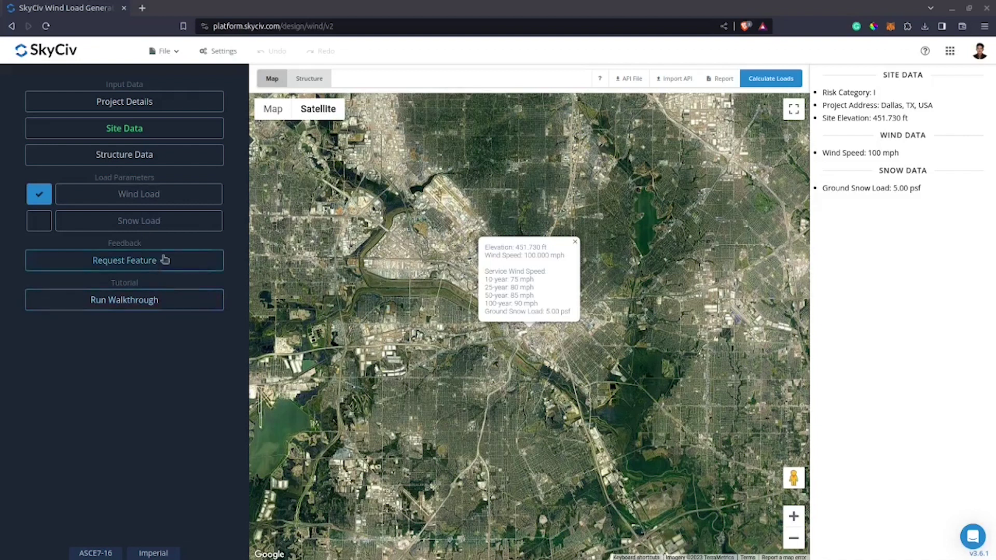
# Set the structure to Open Frames/Signs with a ground-to-top height of 30 ft and show its 3D render.
pyautogui.click(159, 166)
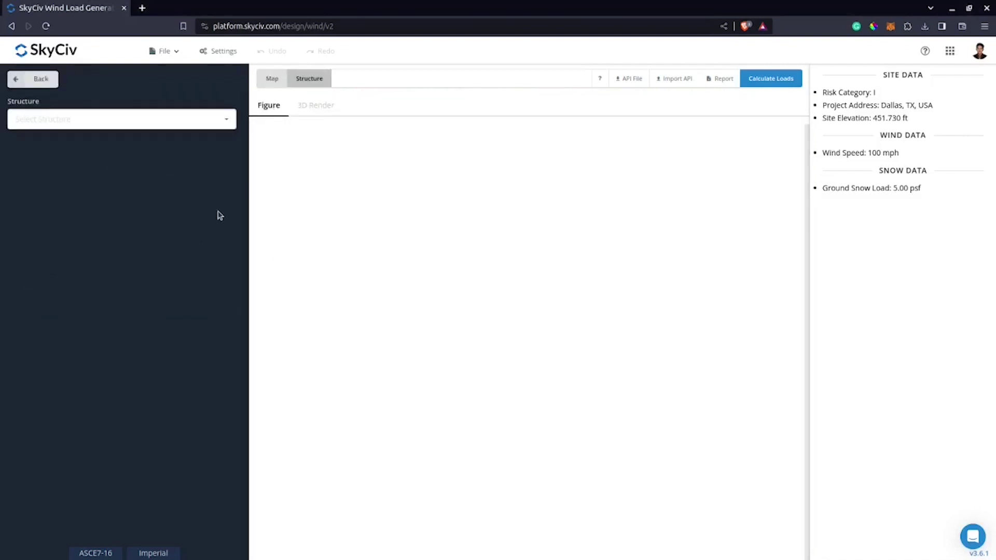
pyautogui.click(188, 125)
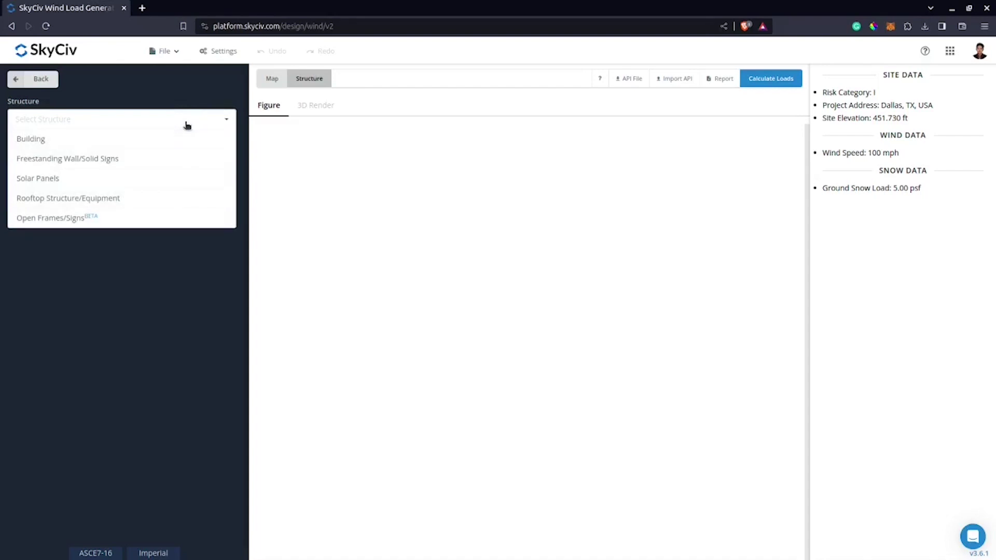
pyautogui.click(133, 220)
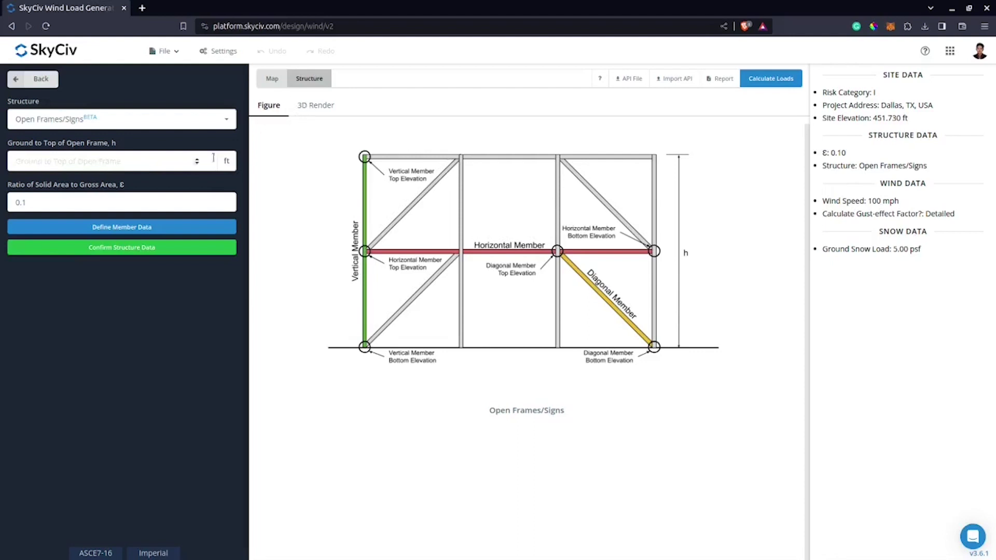
pyautogui.click(186, 165)
pyautogui.write('30')
pyautogui.click(150, 335)
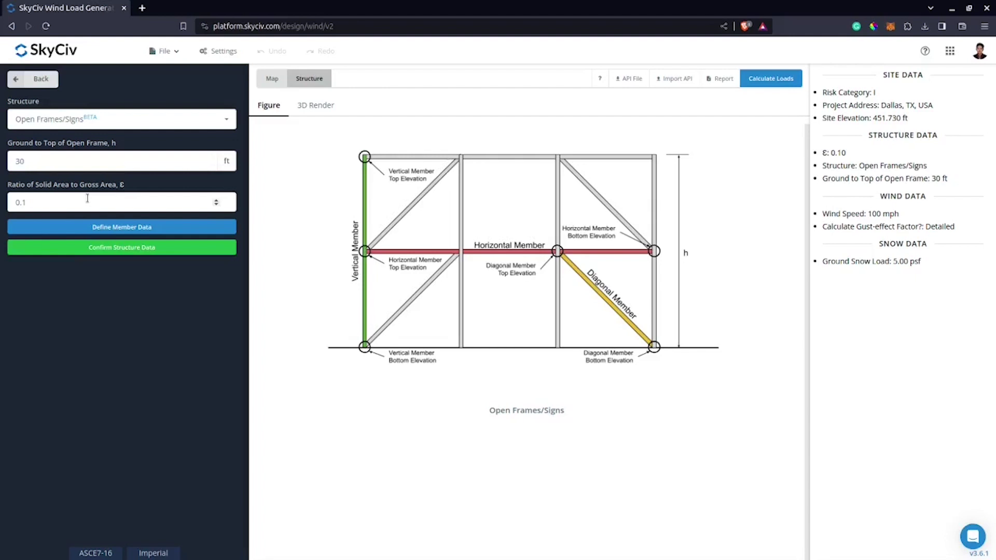
pyautogui.click(315, 106)
pyautogui.moveTo(459, 401); pyautogui.dragTo(445, 415)
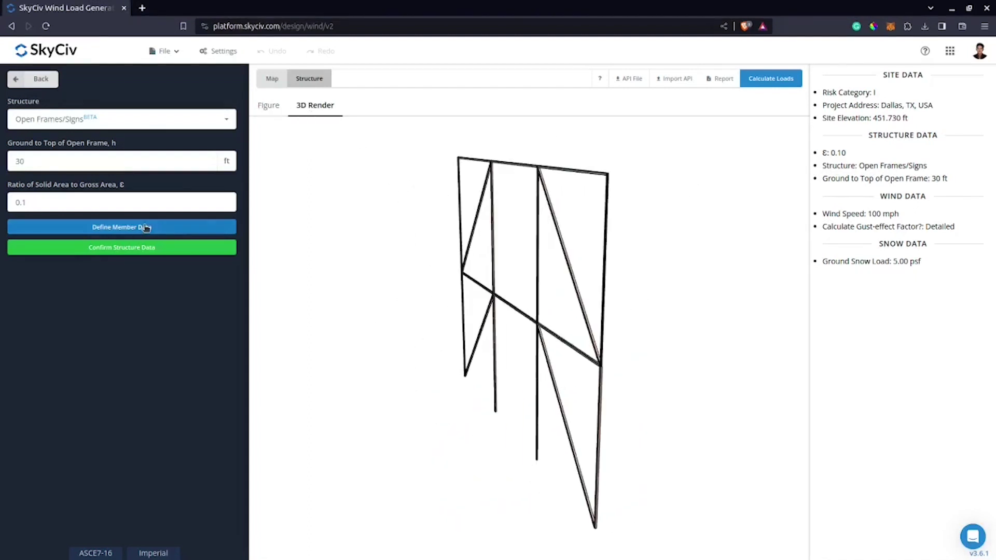
# Open the member data table and review the first member's section type, section depth and orientation options.
pyautogui.click(209, 226)
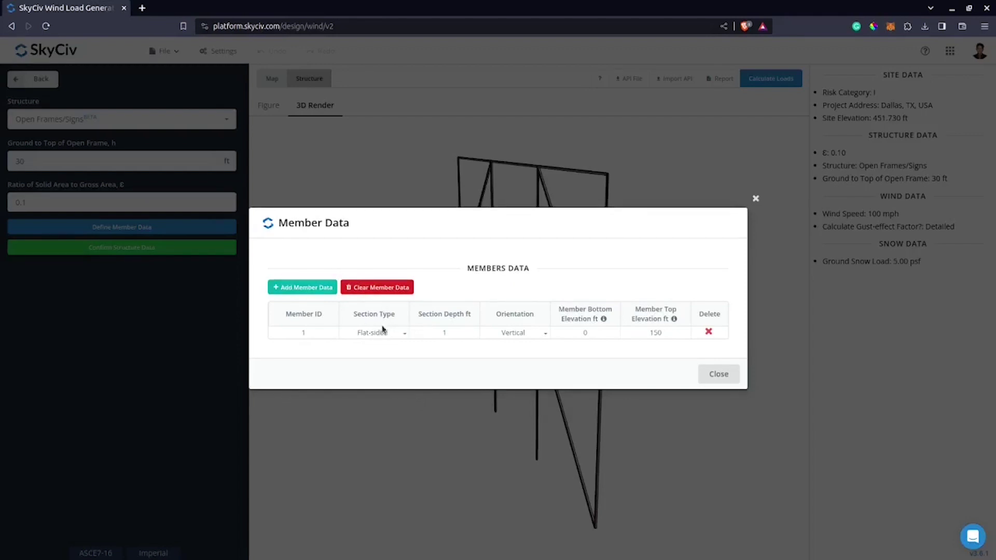
pyautogui.click(400, 333)
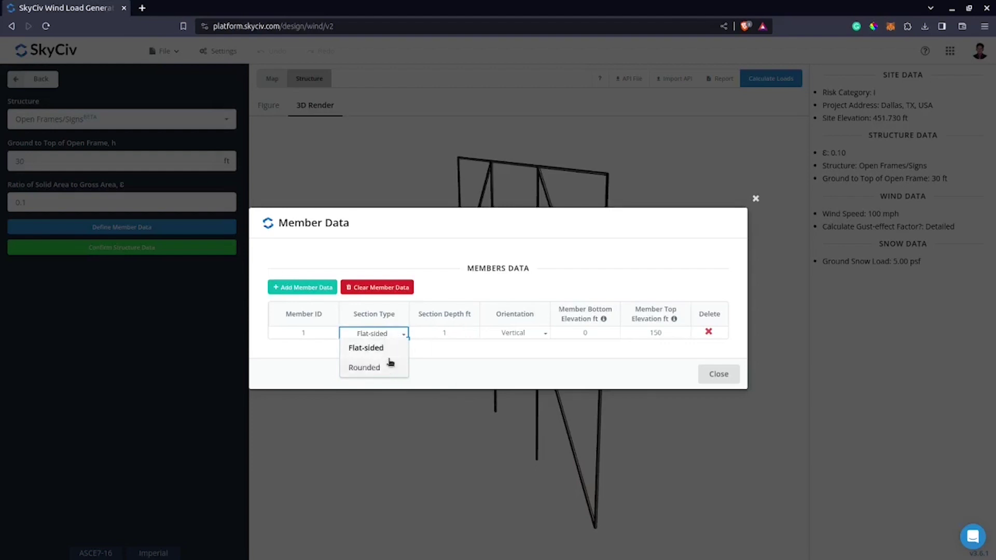
pyautogui.click(435, 348)
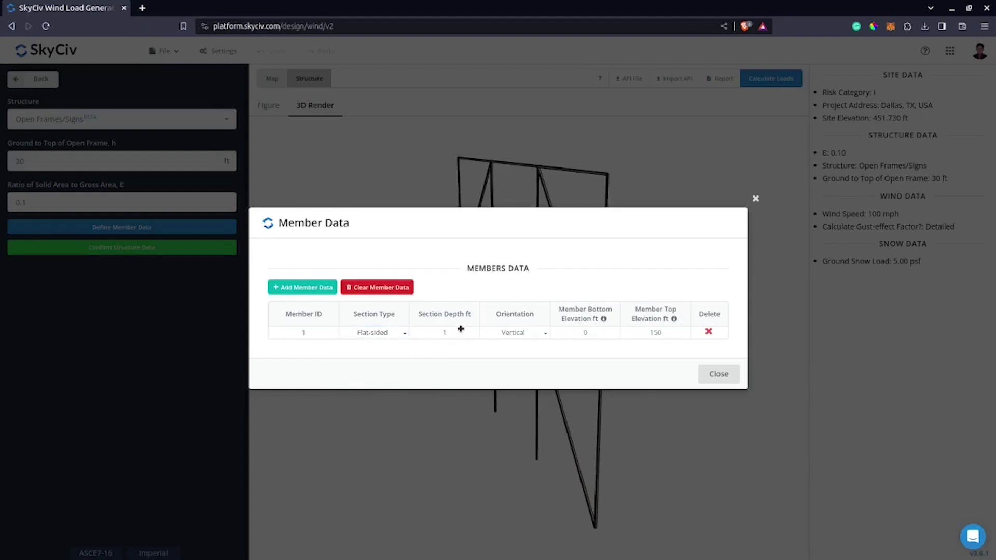
pyautogui.click(452, 336)
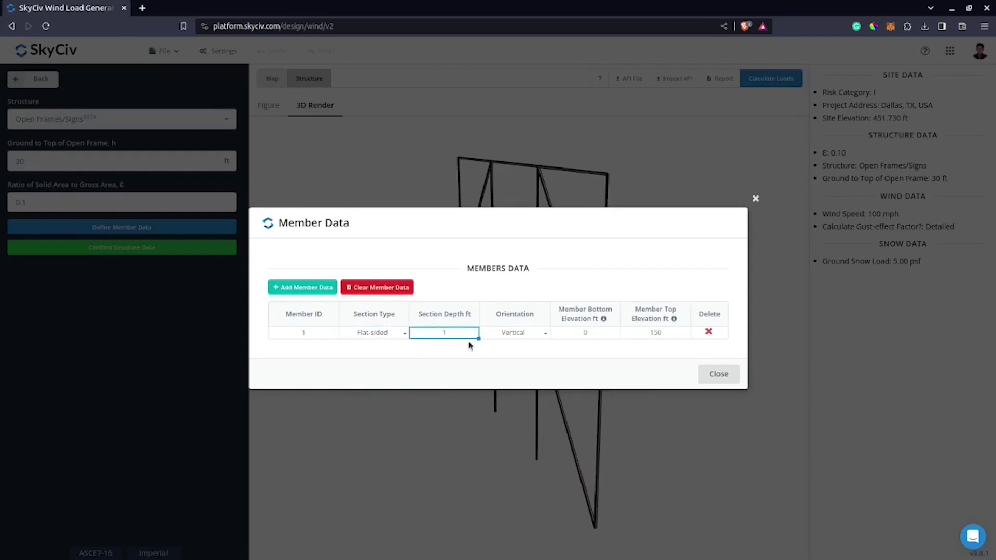
pyautogui.click(531, 339)
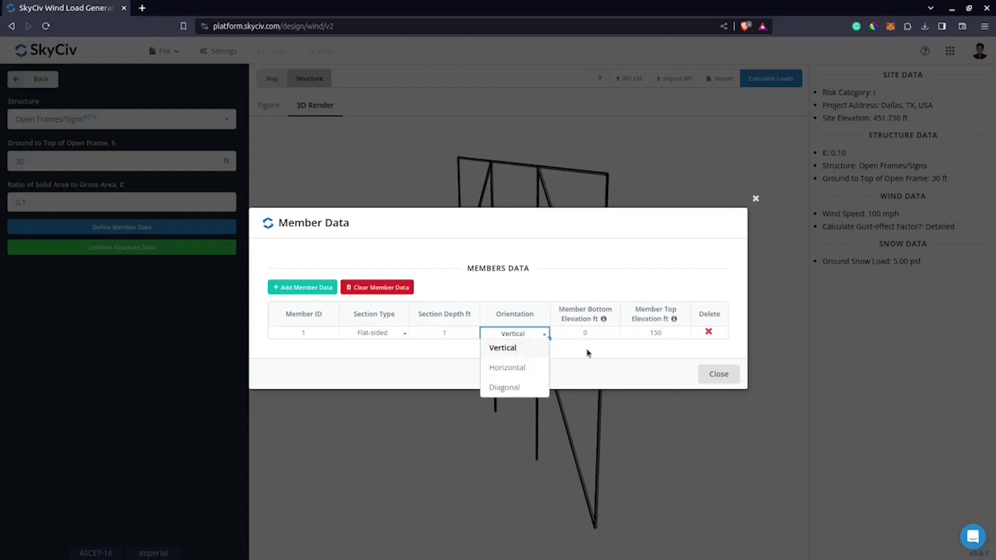
pyautogui.click(588, 353)
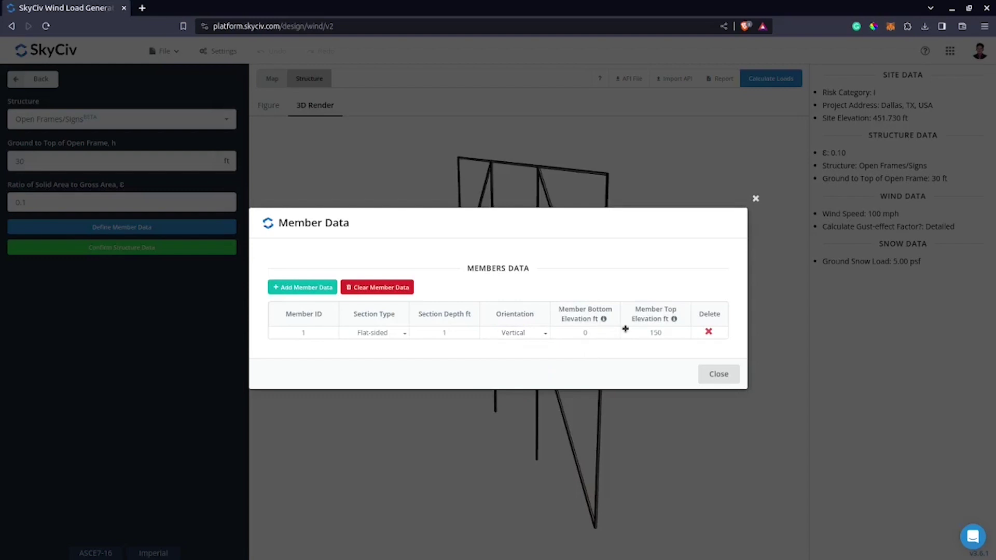
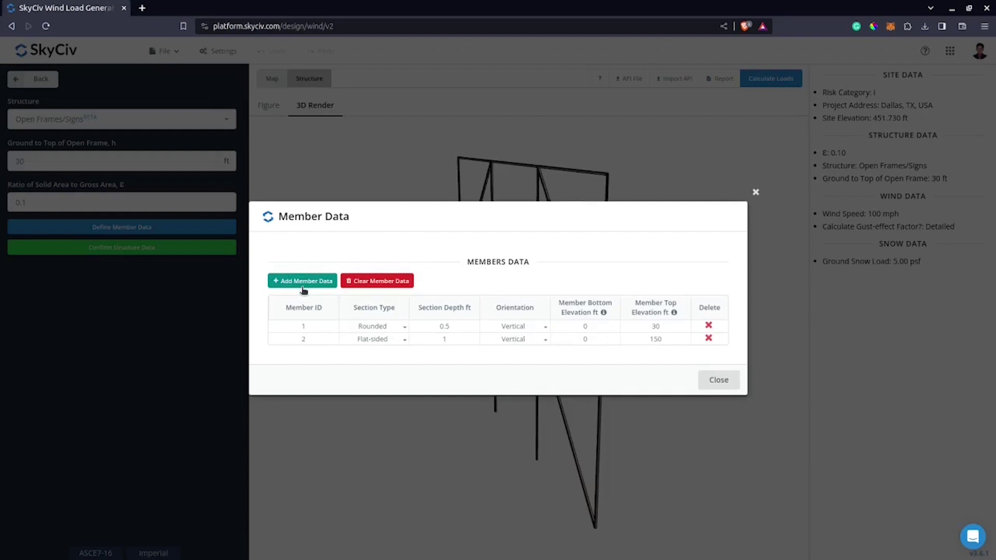
# Add member rows up to member 5 and set member 2 to a flat-sided section with horizontal orientation.
pyautogui.click(307, 276)
pyautogui.click(309, 268)
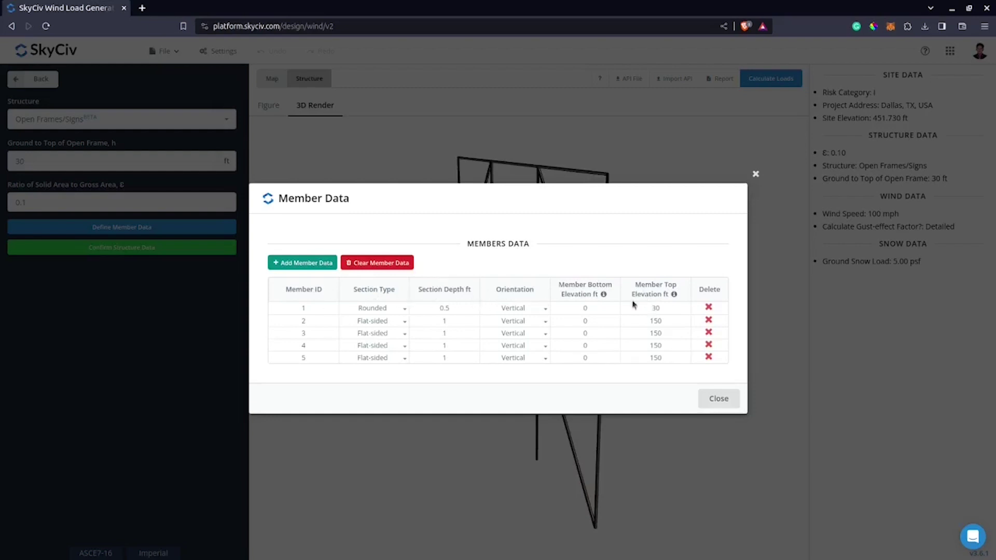
pyautogui.click(381, 322)
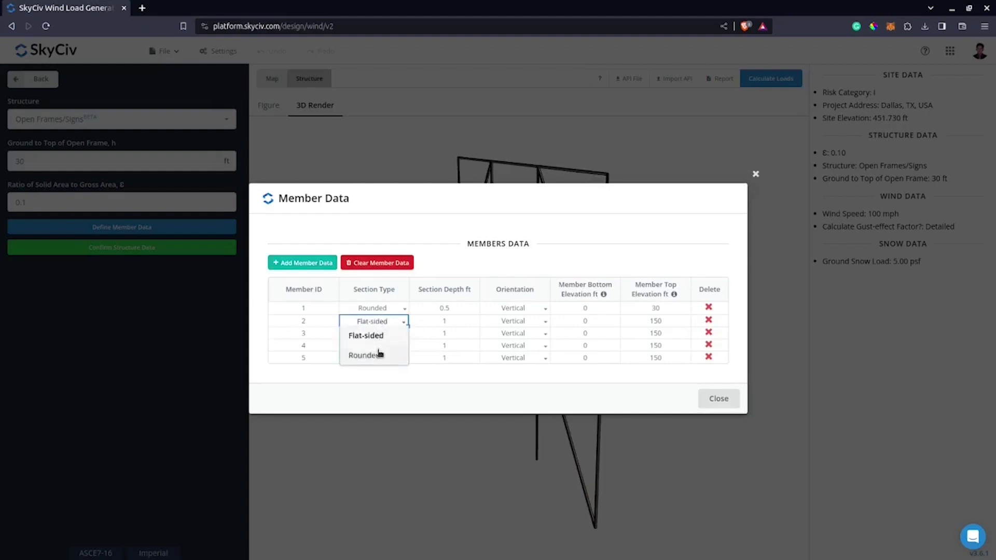
pyautogui.click(385, 337)
pyautogui.click(446, 320)
pyautogui.click(543, 321)
pyautogui.click(526, 356)
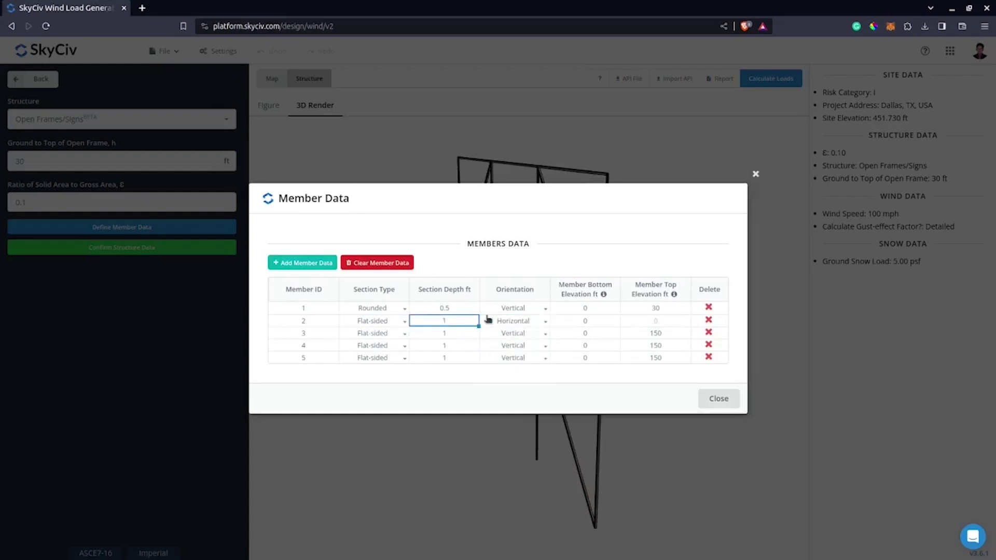
# Set member 2's section depth to 0.5 ft and its bottom elevation to 10 ft.
pyautogui.write('0.5')
pyautogui.press('Return')
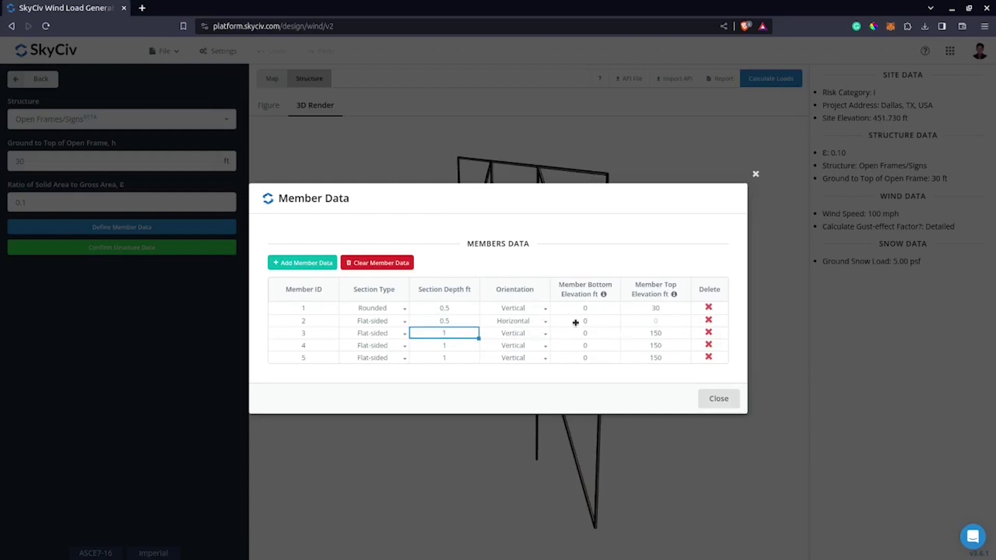
pyautogui.click(608, 322)
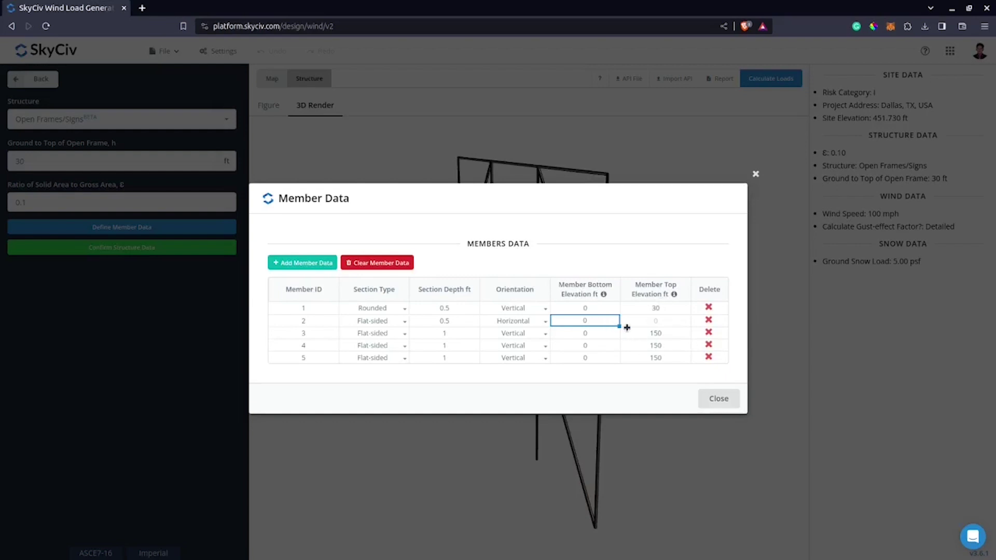
pyautogui.write('10')
pyautogui.press('Return')
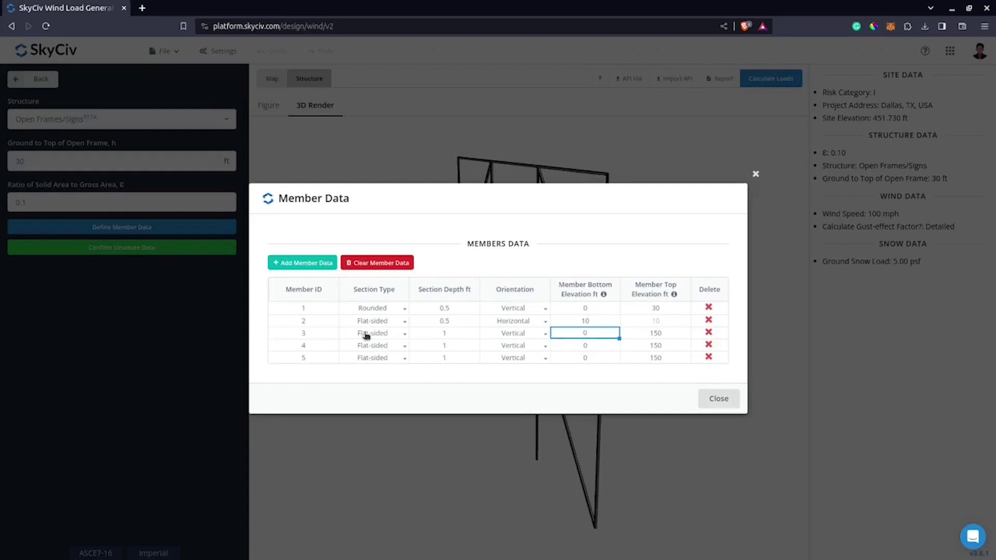
# Set members 3 and 4 to horizontal orientation, keeping their sections flat-sided.
pyautogui.doubleClick(348, 336)
pyautogui.click(383, 349)
pyautogui.click(471, 334)
pyautogui.click(462, 323)
pyautogui.doubleClick(521, 343)
pyautogui.click(519, 379)
pyautogui.doubleClick(526, 358)
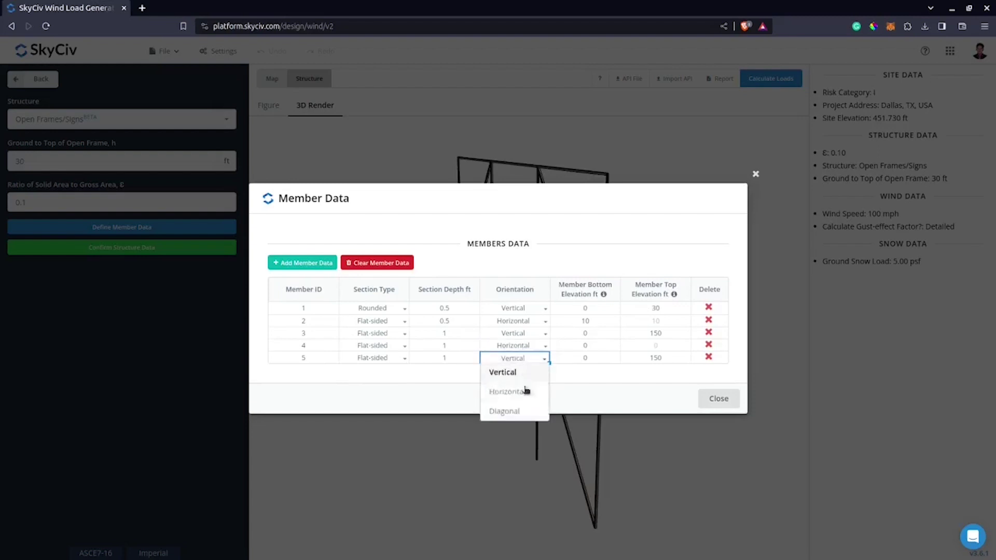
pyautogui.click(515, 369)
# Set the bottom elevation of member 3 to 20 ft and of member 4 to 30 ft.
pyautogui.click(589, 338)
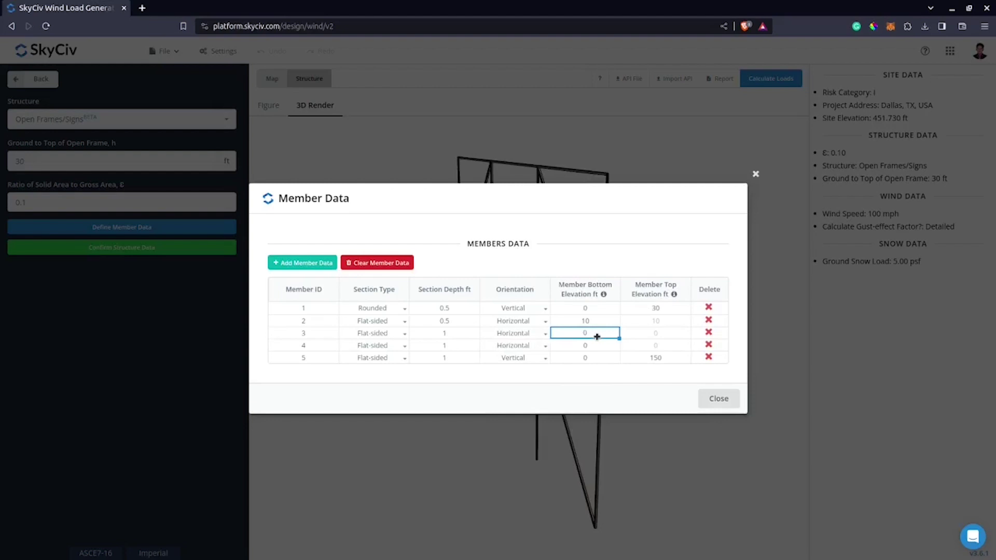
pyautogui.write('20')
pyautogui.press('Return')
pyautogui.write('30')
pyautogui.press('Return')
# Keep member 4 flat-sided and set the section depth of members 3 and 4 to 0.5 ft.
pyautogui.click(393, 345)
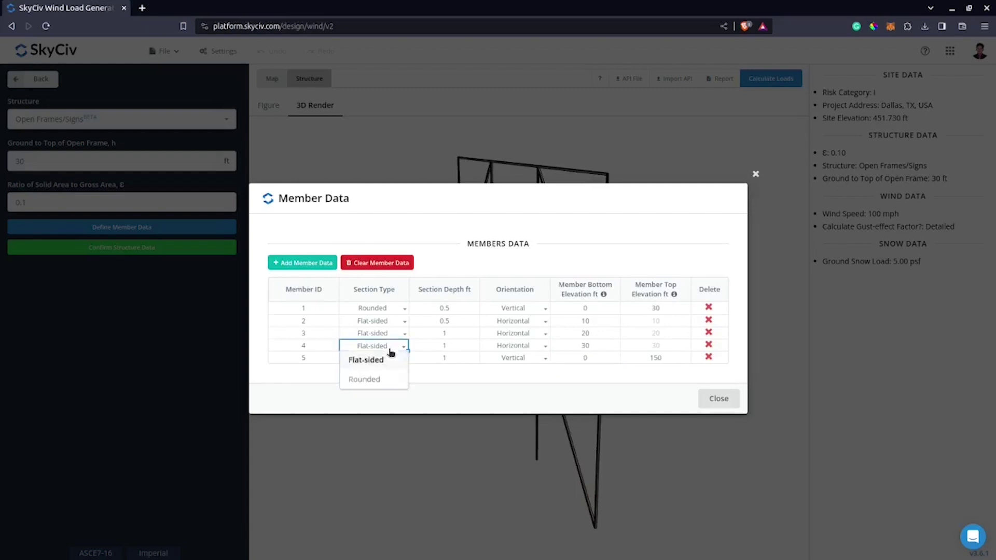
pyautogui.click(439, 344)
pyautogui.click(448, 322)
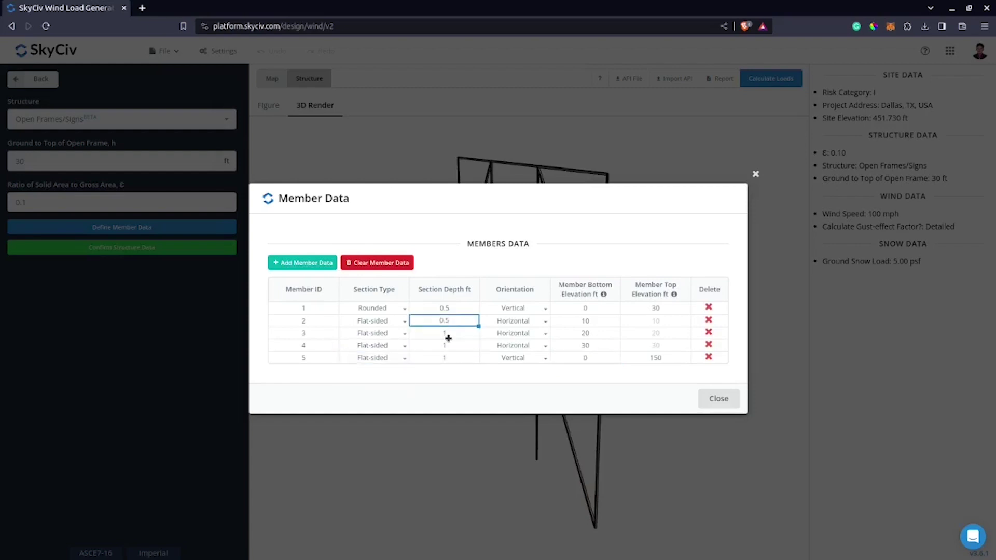
pyautogui.click(447, 338)
pyautogui.write('0.5')
pyautogui.press('Return')
pyautogui.write('0.5')
pyautogui.press('Return')
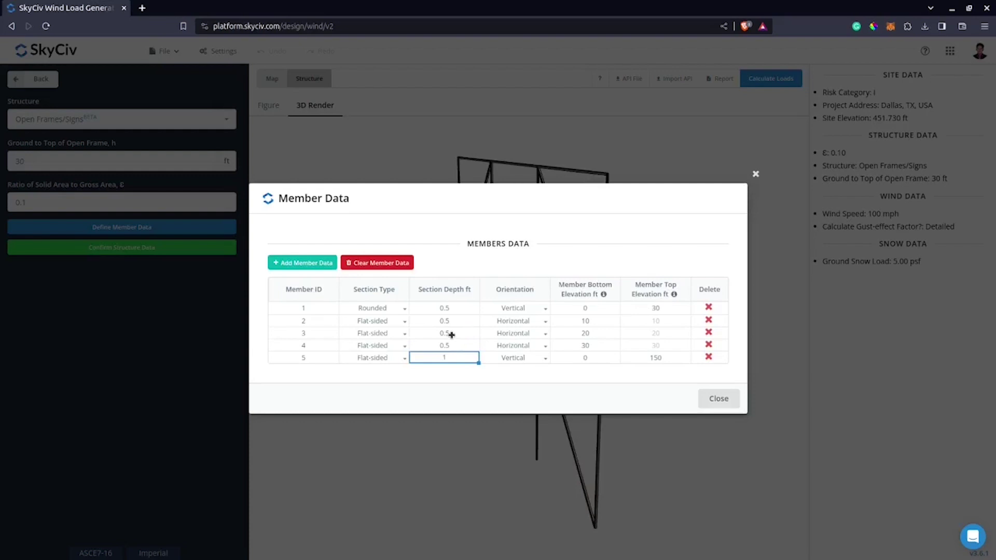
# Add a sixth member row, keep member 5 flat-sided and set its section depth to 0.5 ft.
pyautogui.click(327, 265)
pyautogui.click(374, 351)
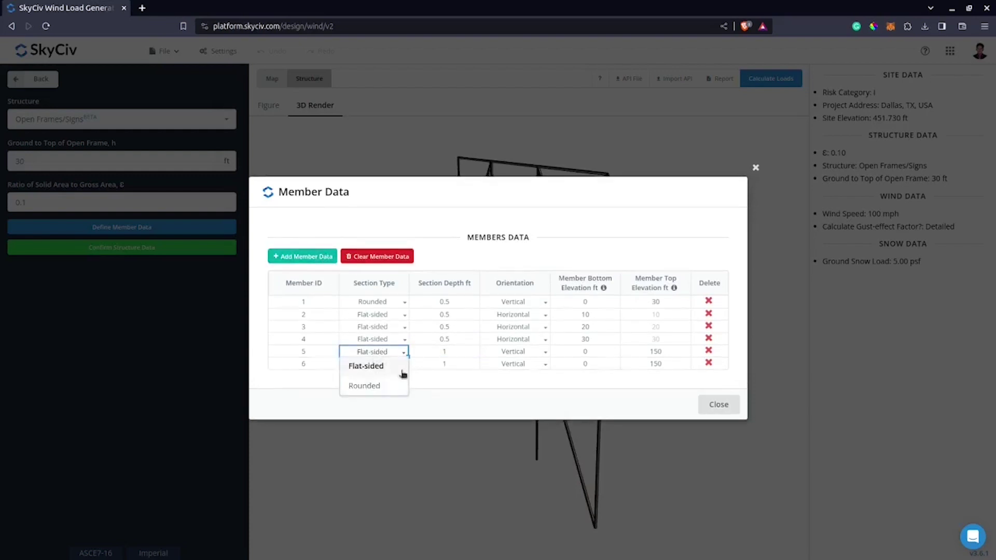
pyautogui.click(454, 351)
pyautogui.write('0.5')
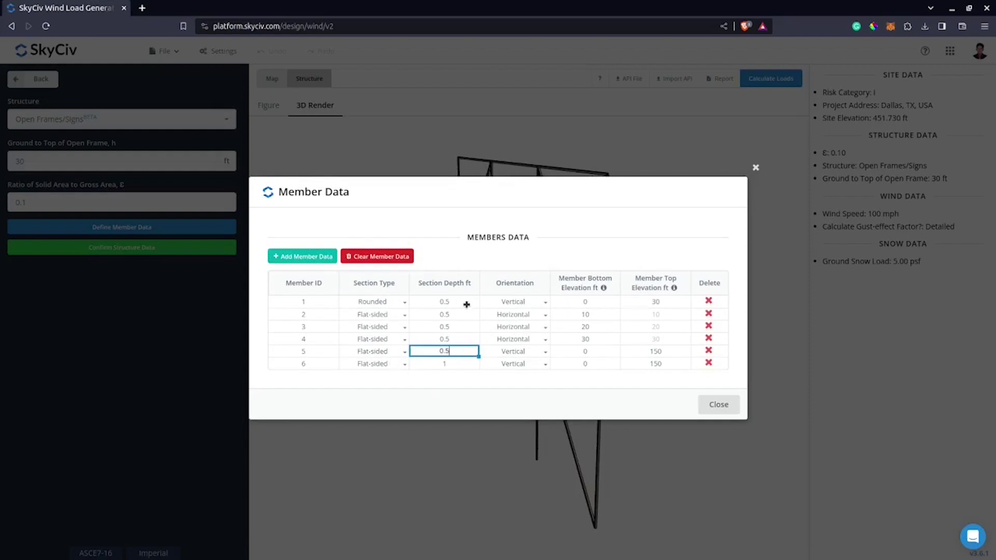
# Set member 5's orientation to Diagonal, keep its bottom elevation at 0 and set its top elevation to 10 ft.
pyautogui.click(536, 356)
pyautogui.click(500, 403)
pyautogui.click(603, 353)
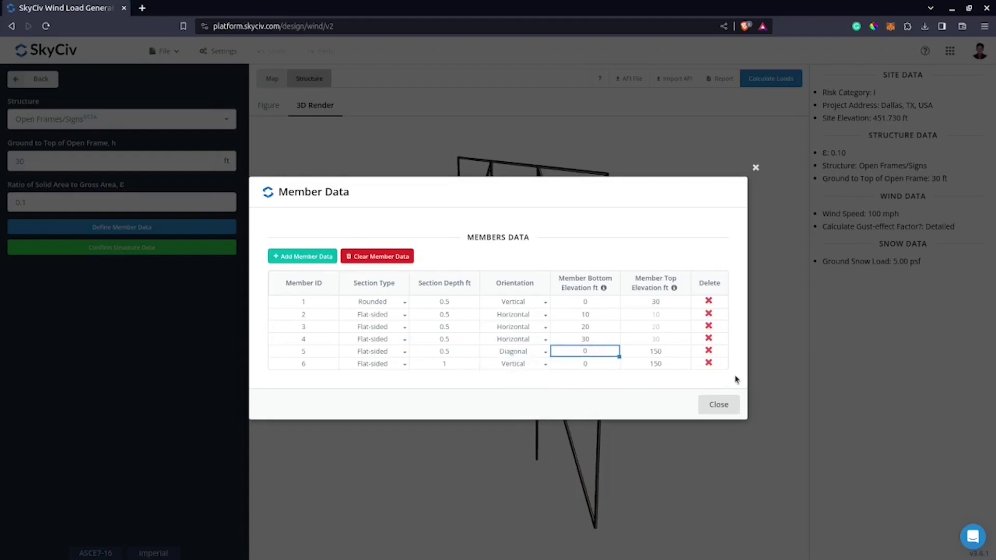
pyautogui.press('Tab')
pyautogui.write('1')
pyautogui.press('Return')
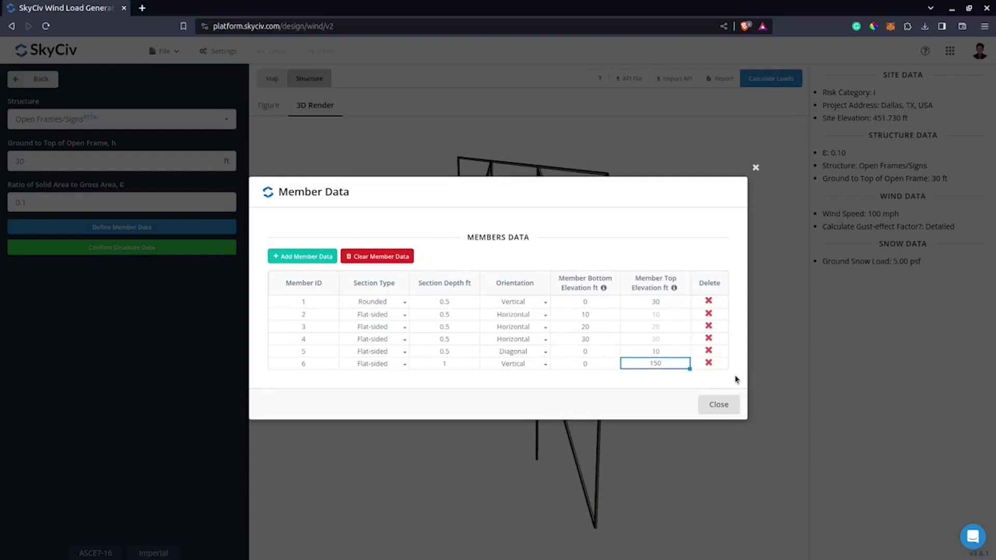
# Delete member 6 from the member data and confirm the structure data.
pyautogui.click(709, 363)
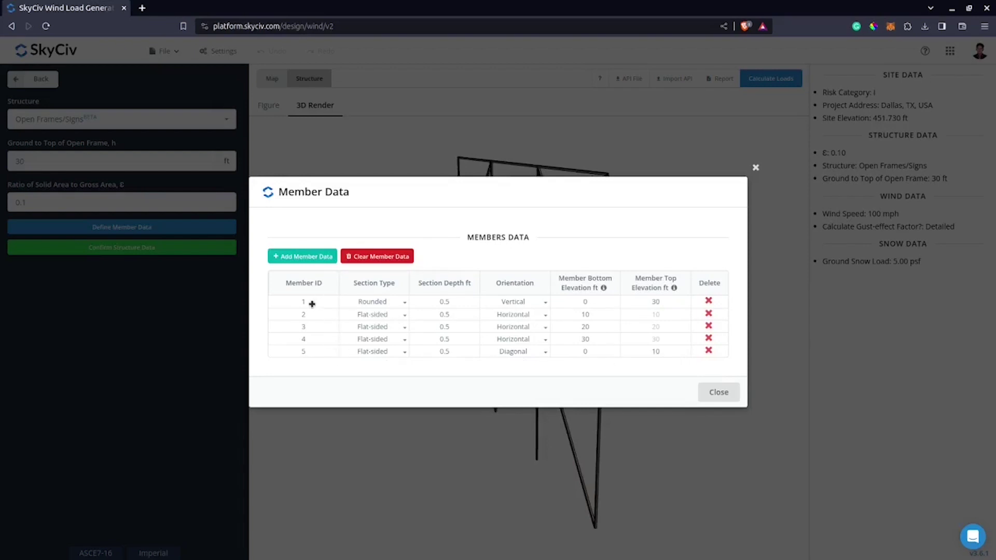
pyautogui.moveTo(310, 300); pyautogui.dragTo(663, 351)
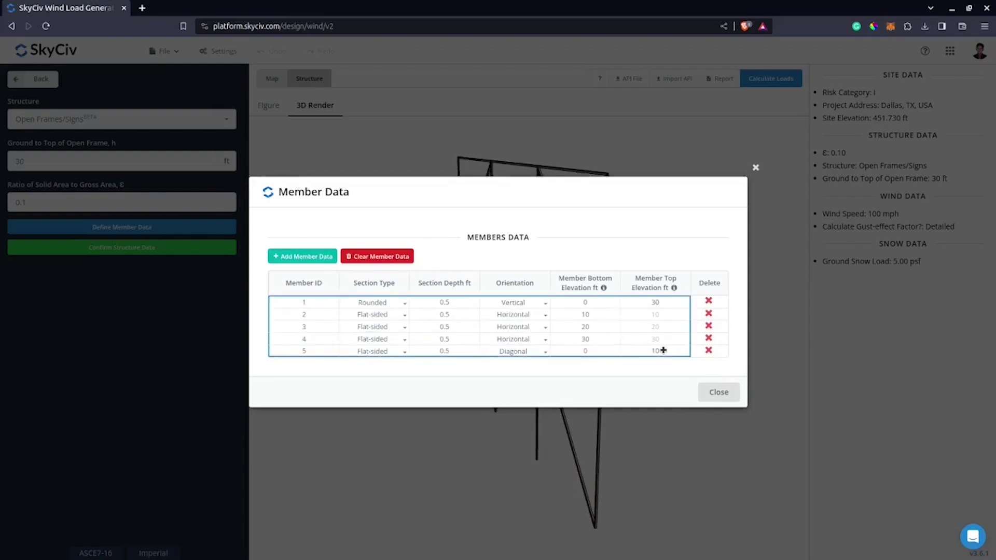
pyautogui.click(306, 302)
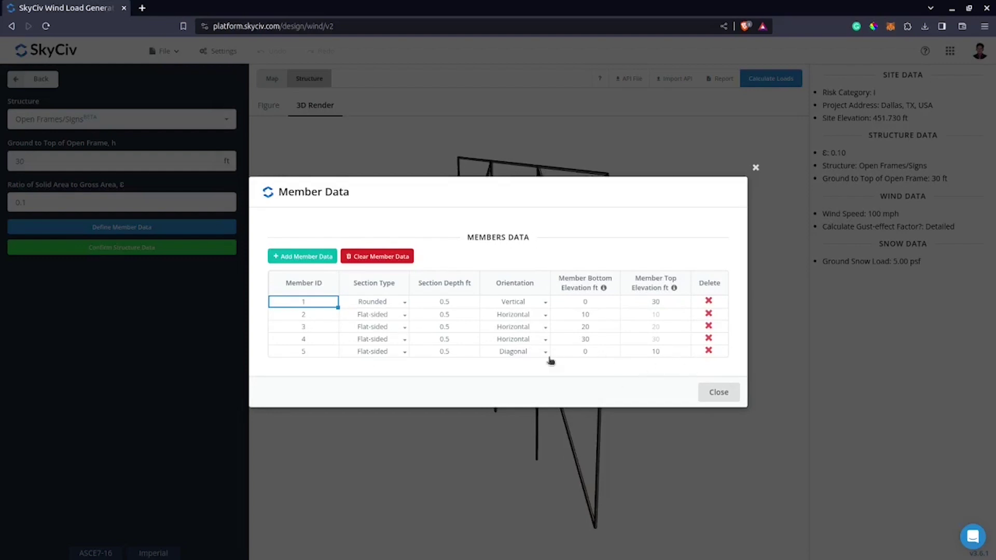
pyautogui.click(719, 393)
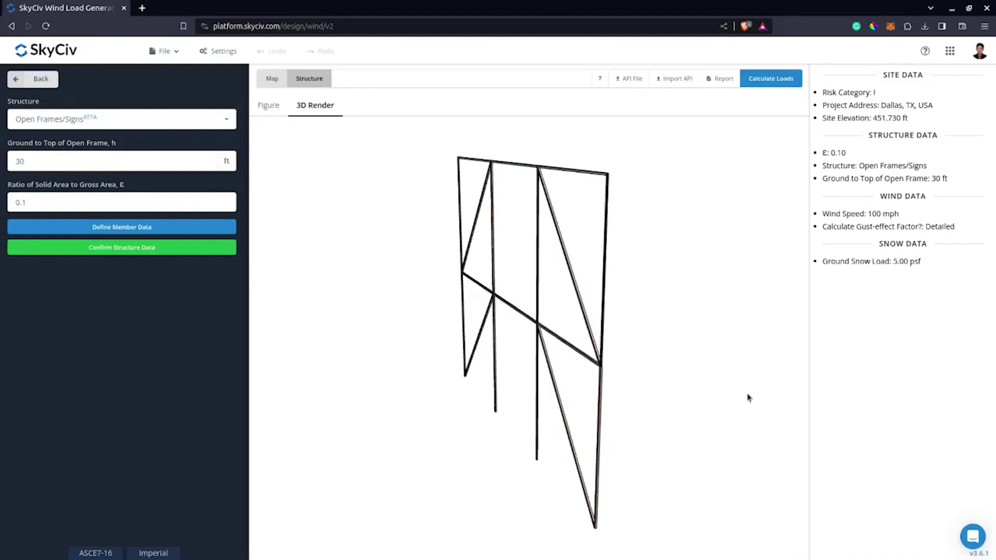
pyautogui.click(138, 248)
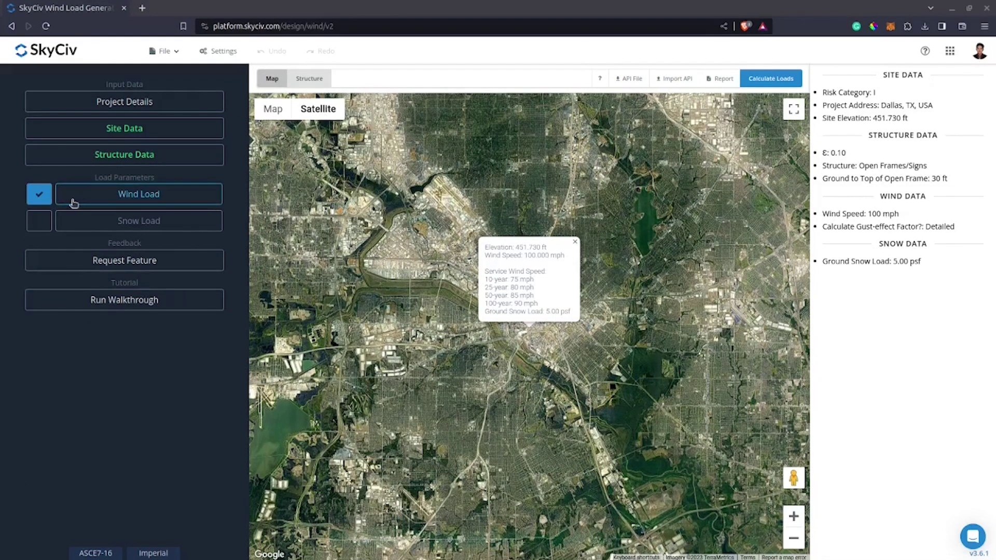
# In the wind load parameters, set the exposure category to B and the wind source direction to E.
pyautogui.click(101, 202)
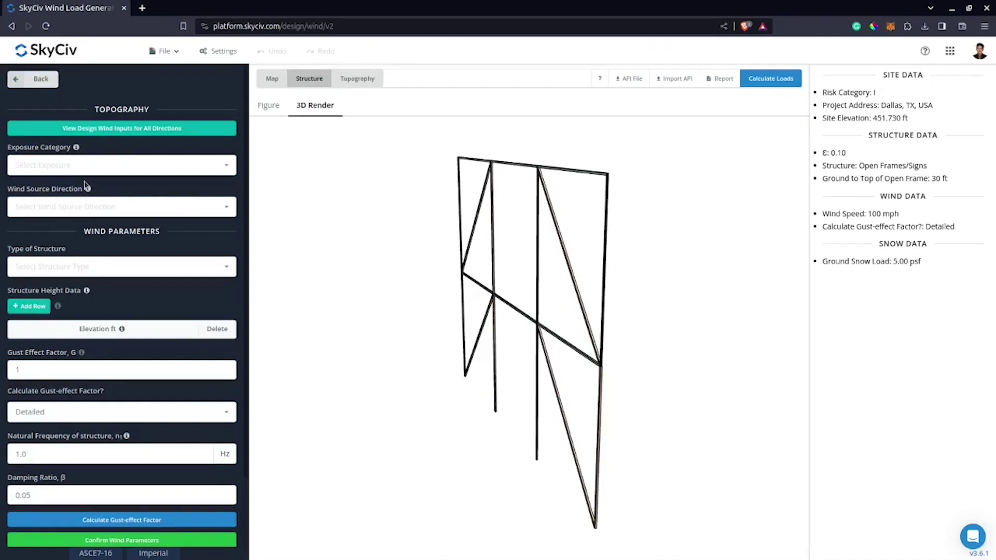
pyautogui.click(157, 169)
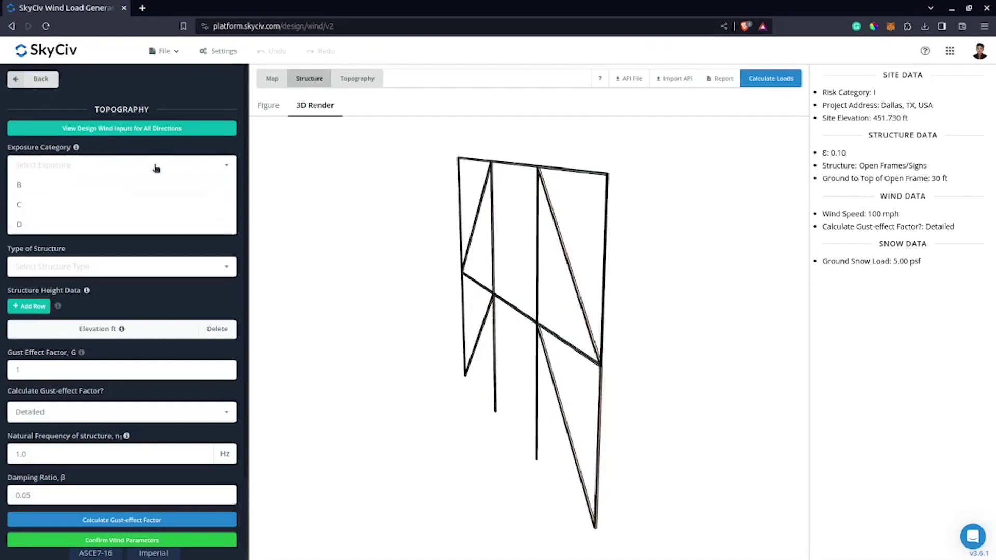
pyautogui.click(141, 197)
pyautogui.click(141, 206)
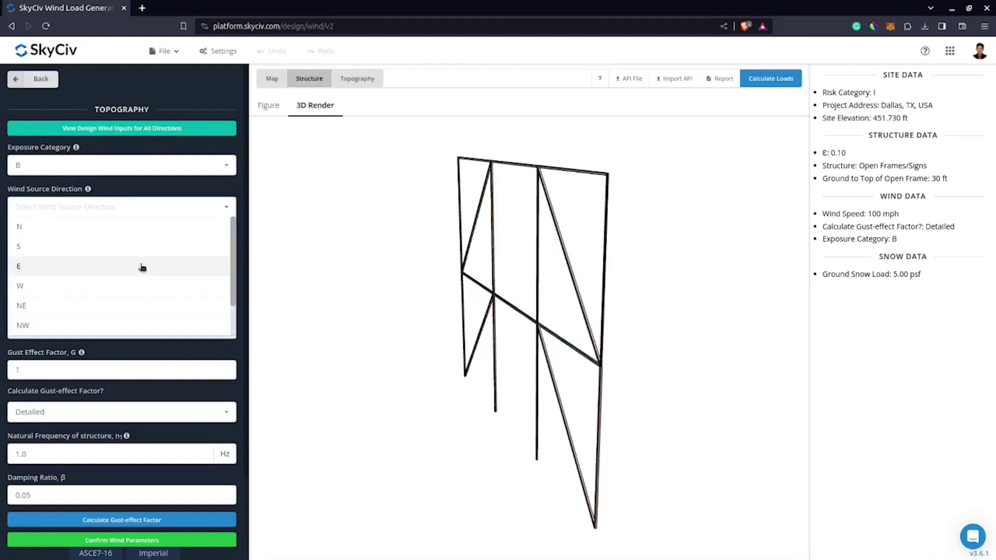
pyautogui.click(177, 266)
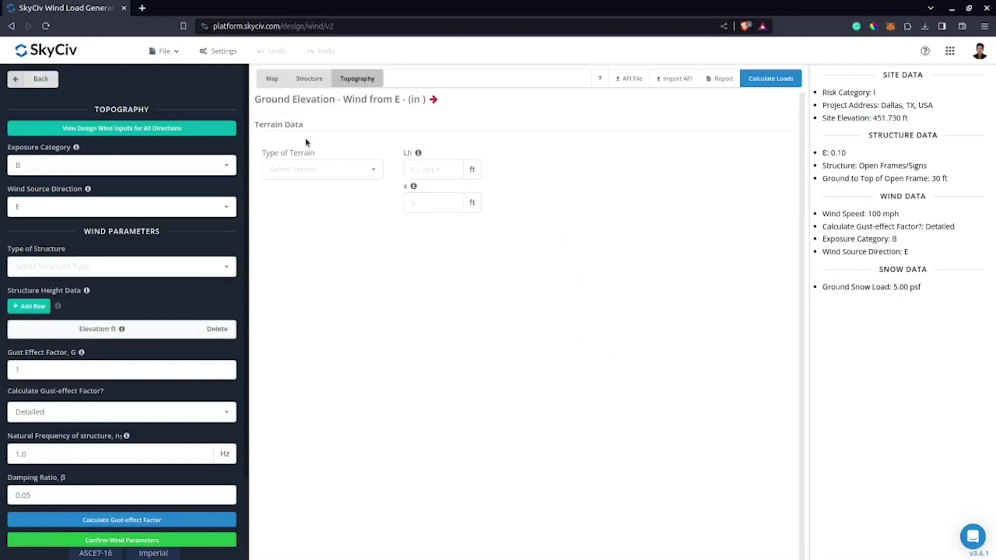
# View the design wind inputs for all directions and choose the highlighted N direction as the wind source.
pyautogui.click(196, 133)
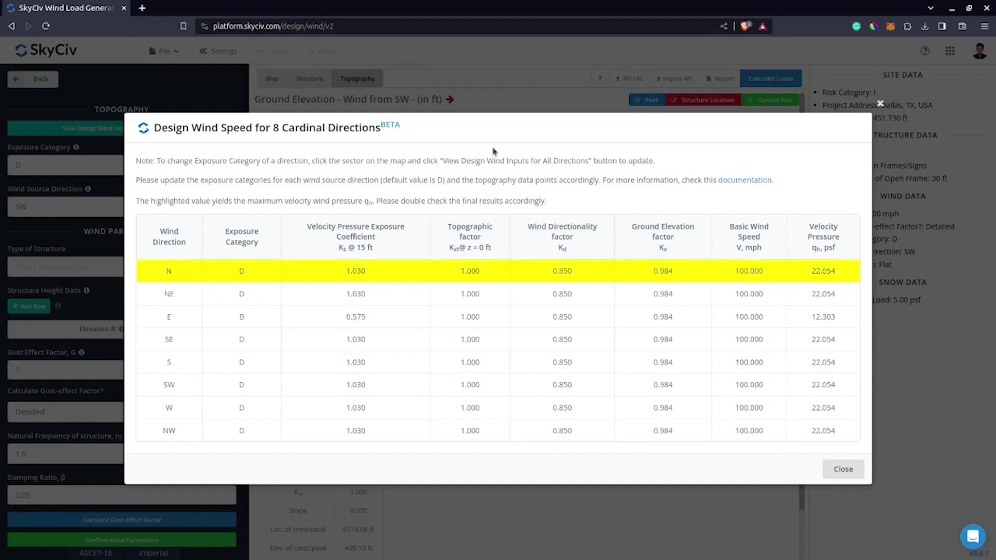
pyautogui.click(814, 275)
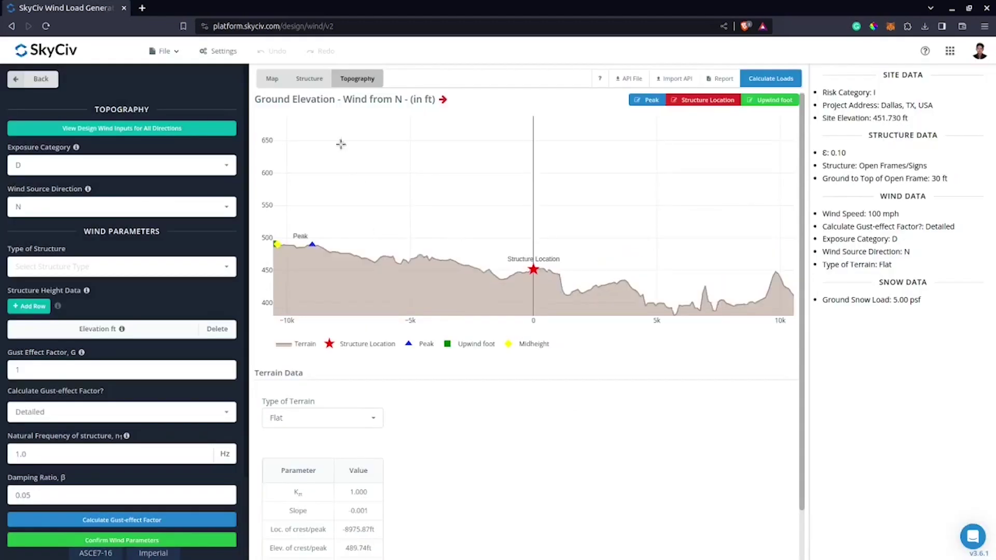
# On the site map, change the exposure category of the SE, S, SW, W, NW, N and NE wind sectors to B.
pyautogui.click(270, 80)
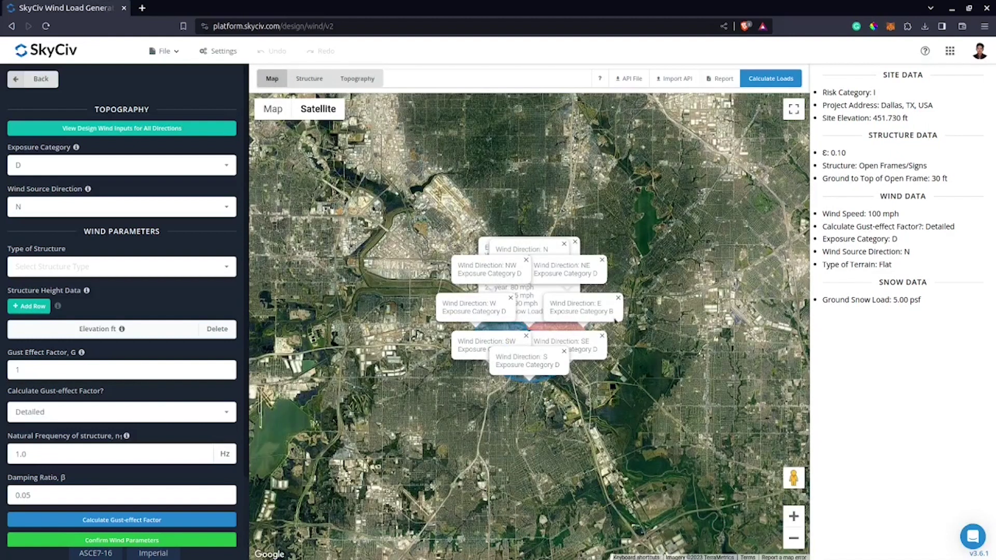
pyautogui.scroll(3, 597, 360)
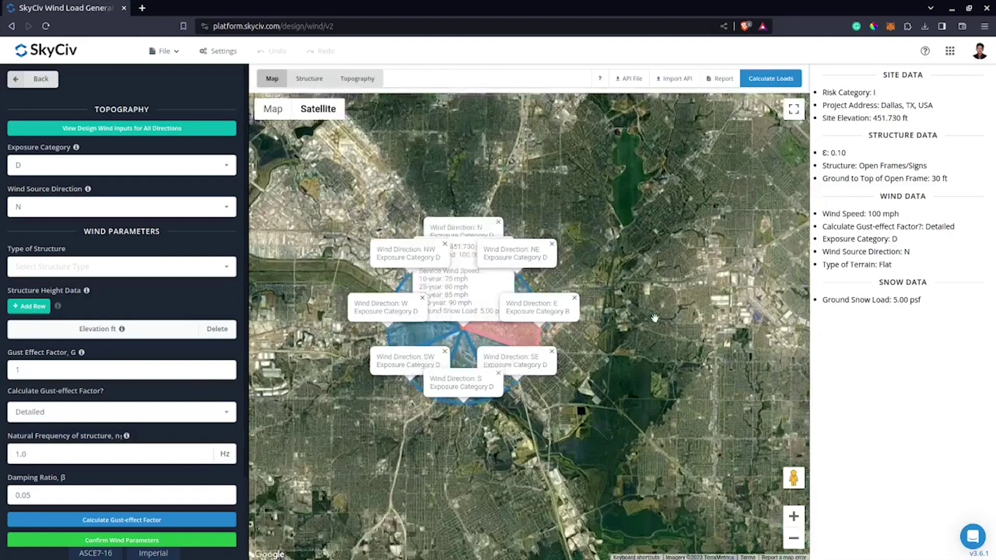
pyautogui.scroll(2, 519, 353)
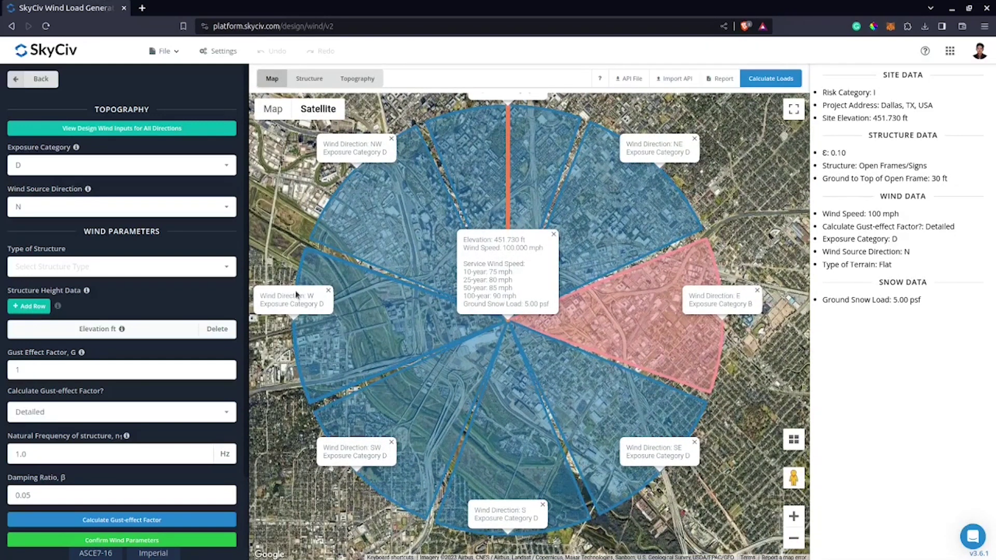
pyautogui.scroll(-1, 372, 325)
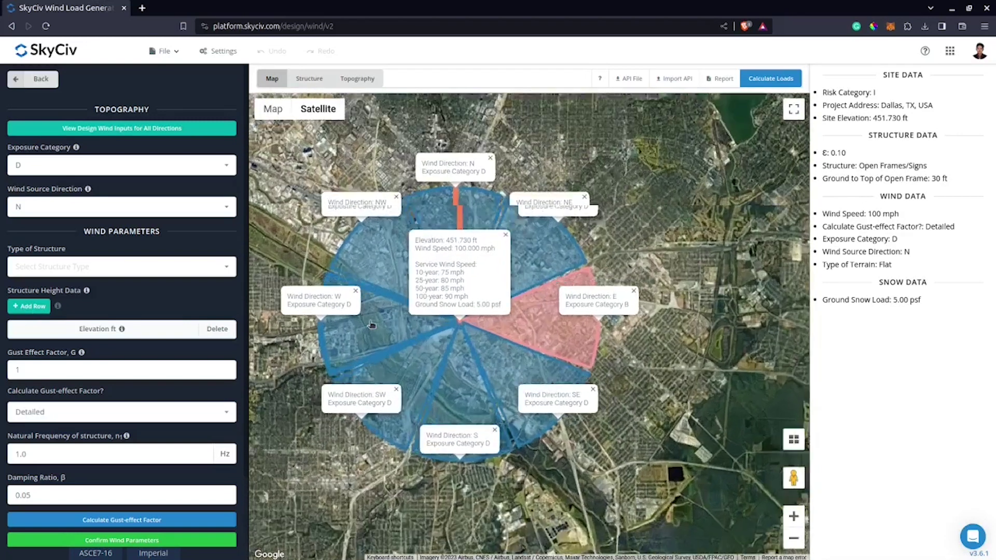
pyautogui.scroll(1, 372, 325)
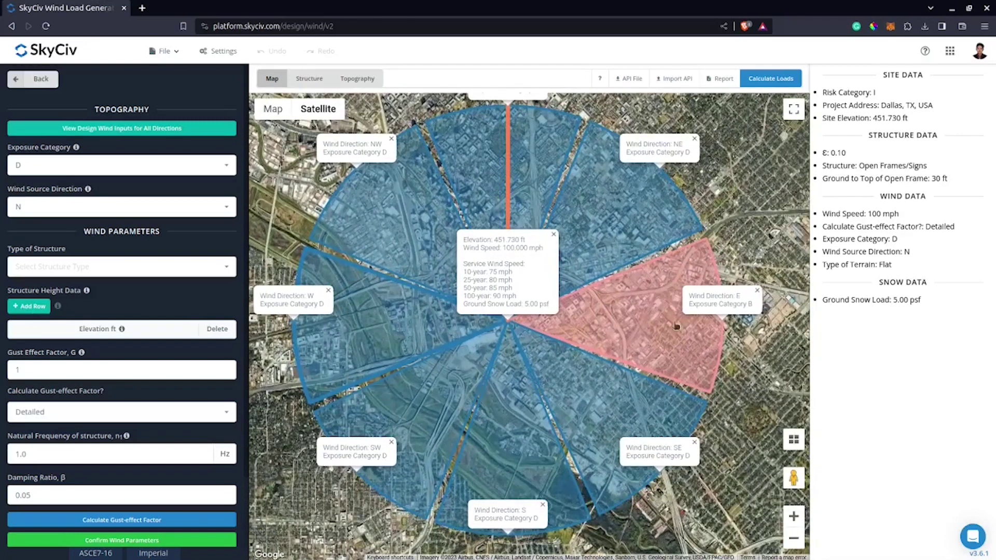
pyautogui.click(616, 405)
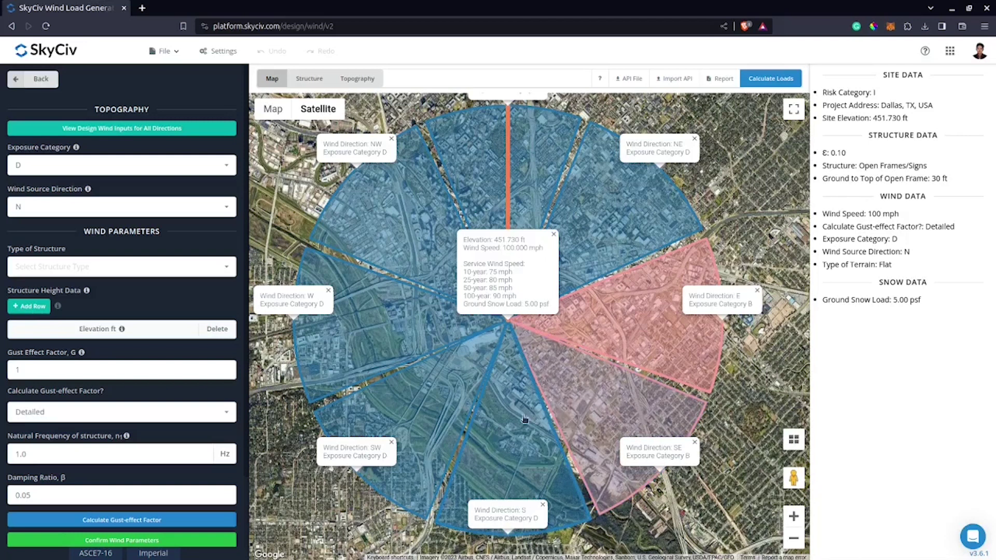
pyautogui.click(524, 420)
pyautogui.click(421, 408)
pyautogui.click(389, 290)
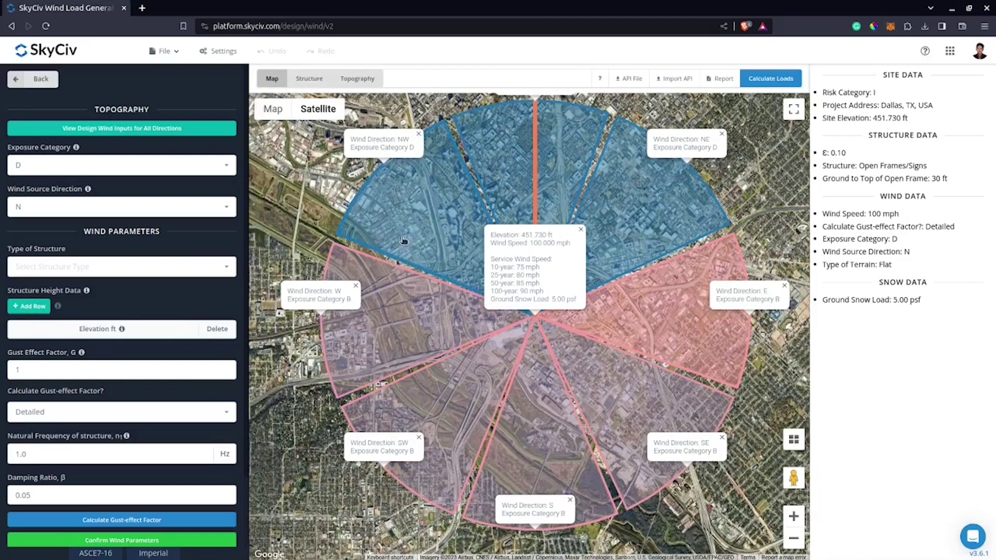
pyautogui.click(396, 257)
pyautogui.click(510, 162)
pyautogui.click(644, 275)
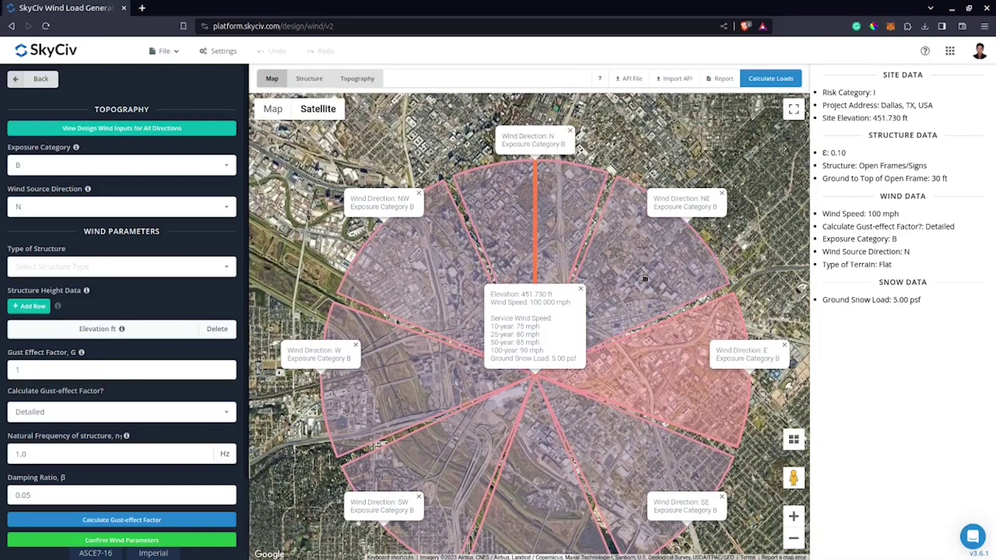
pyautogui.click(121, 160)
pyautogui.click(121, 157)
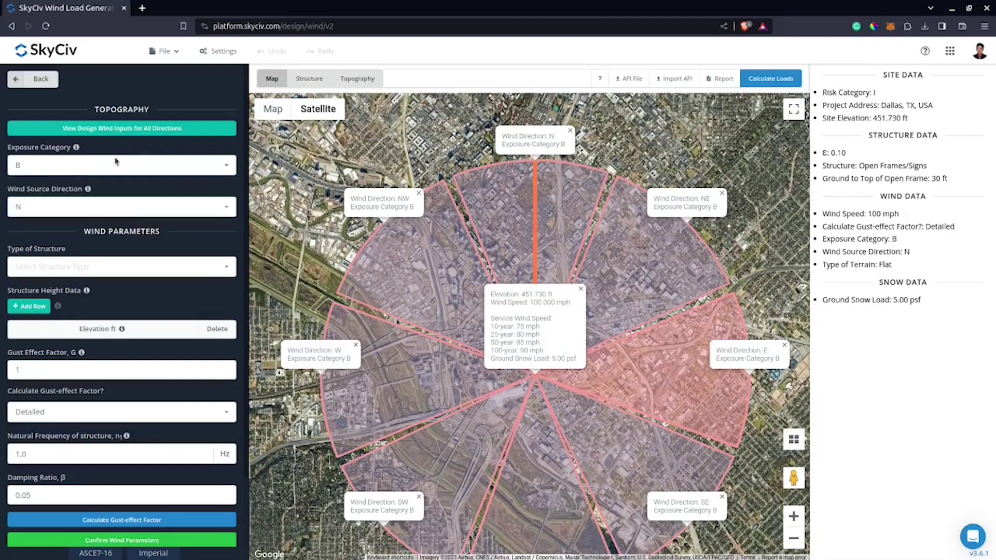
pyautogui.click(109, 162)
pyautogui.click(136, 165)
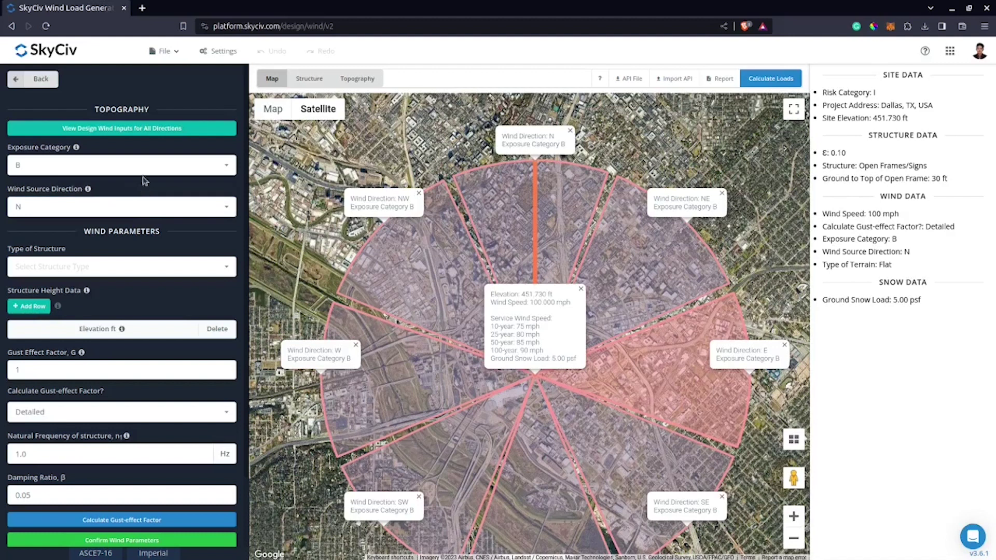
pyautogui.click(142, 208)
pyautogui.click(142, 207)
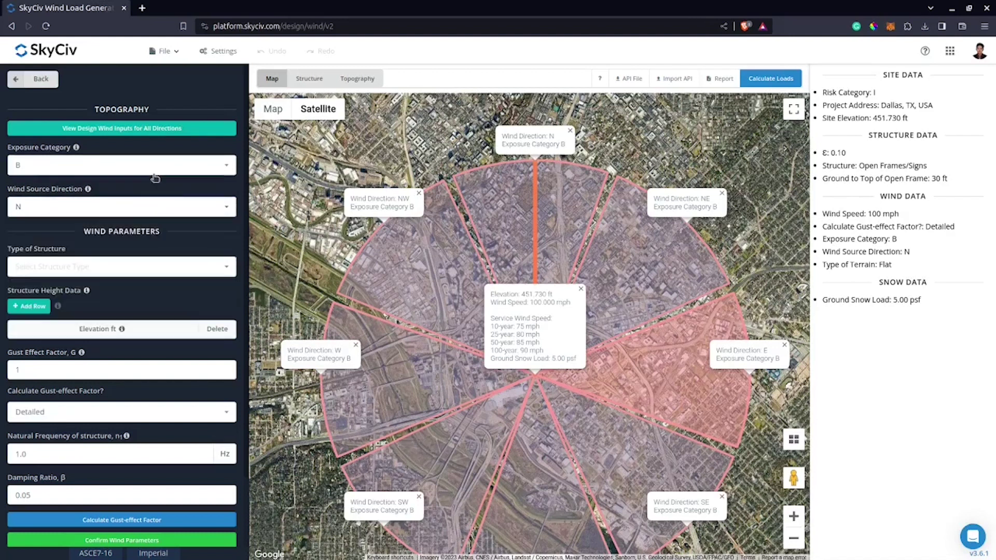
# Switch the N direction's exposure category to C and back to B.
pyautogui.click(150, 165)
pyautogui.click(156, 212)
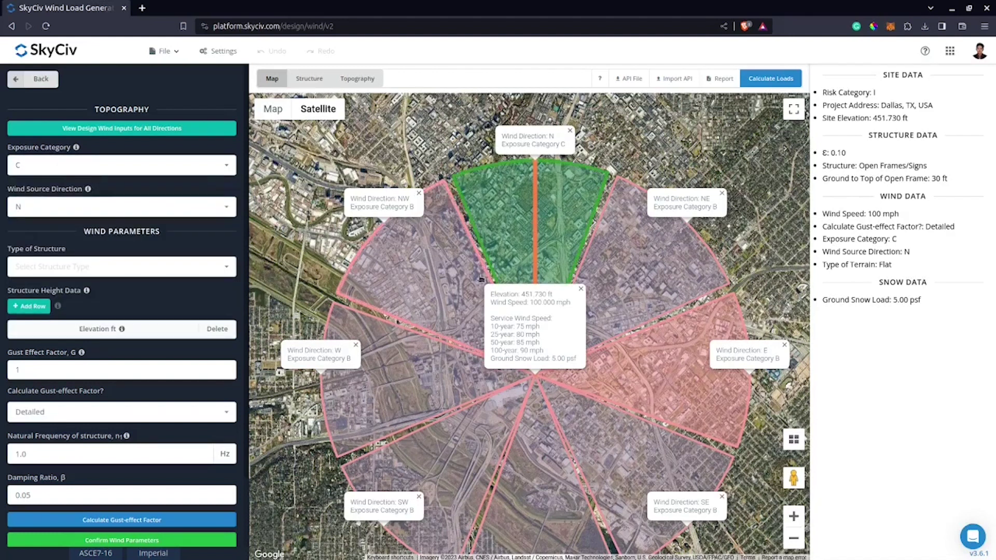
pyautogui.click(110, 166)
pyautogui.click(120, 185)
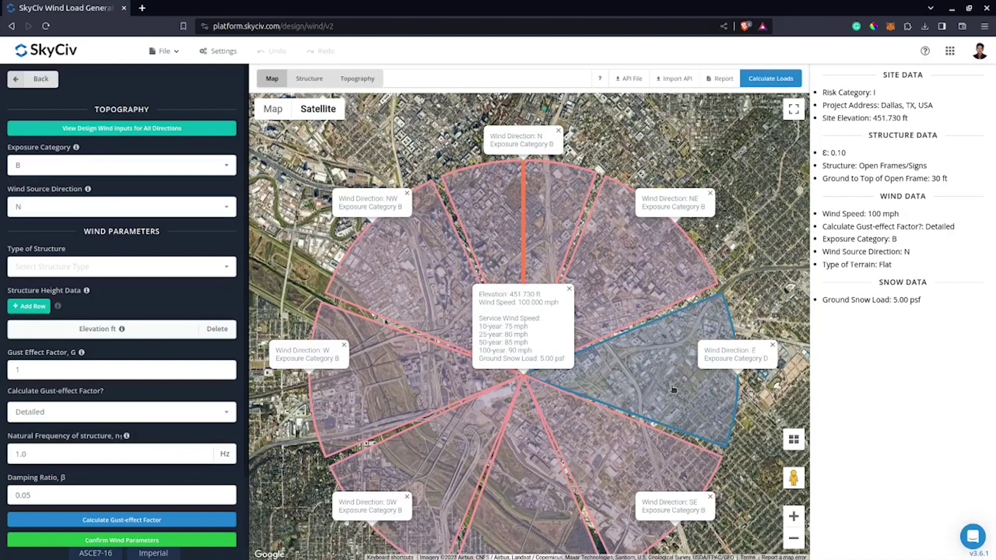
# Set the type of structure to ASCE 7-16 - Open Frames/Signs and add three rows of structure height data.
pyautogui.scroll(-1, 742, 441)
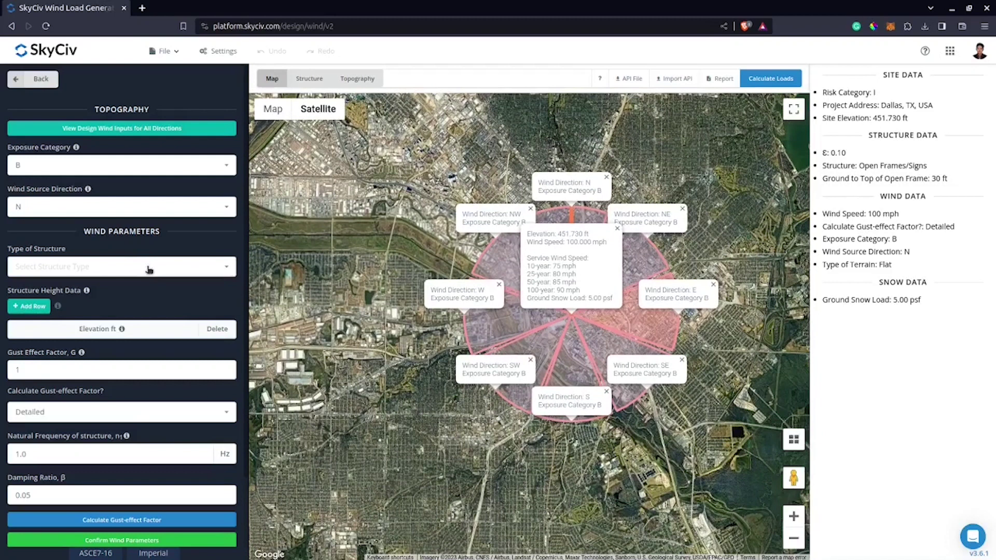
pyautogui.click(148, 267)
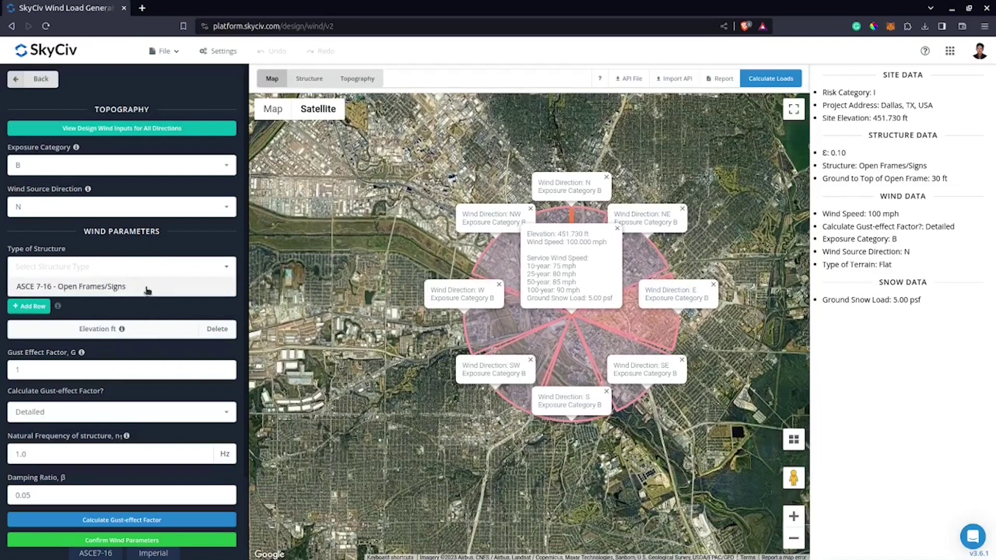
pyautogui.click(148, 288)
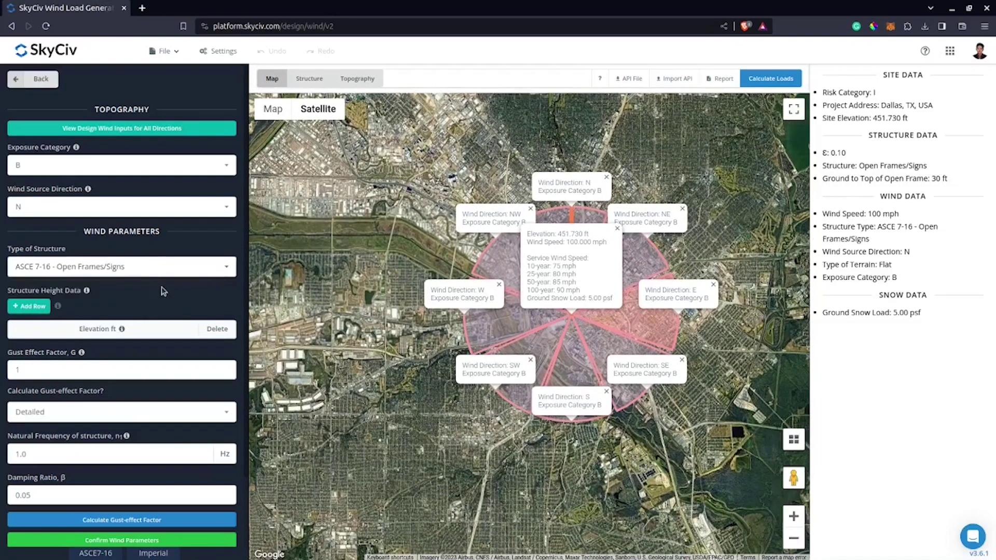
pyautogui.click(31, 306)
pyautogui.click(32, 307)
pyautogui.click(31, 307)
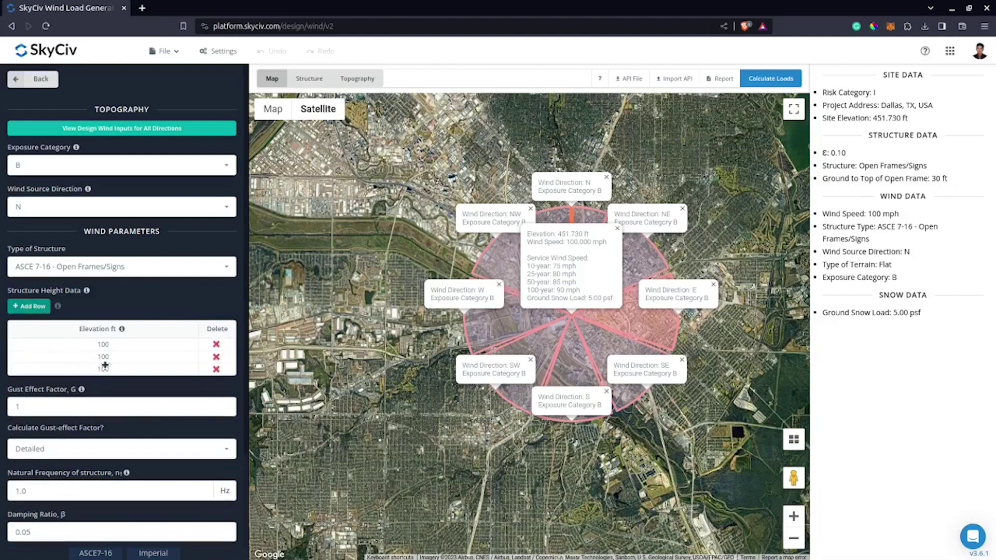
# Set the three structure height elevations to 10, 20 and 30 ft.
pyautogui.click(118, 345)
pyautogui.write('10')
pyautogui.press('Return')
pyautogui.write('20')
pyautogui.press('Return')
pyautogui.write('30')
pyautogui.press('Return')
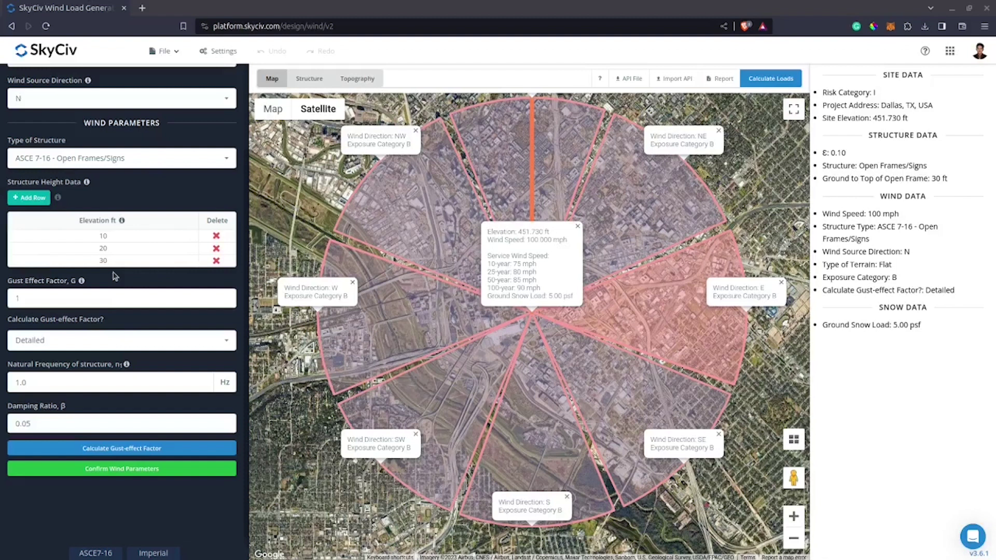
# Set the structure's natural frequency to 2 Hz for the detailed gust-effect factor calculation.
pyautogui.click(44, 302)
pyautogui.doubleClick(63, 383)
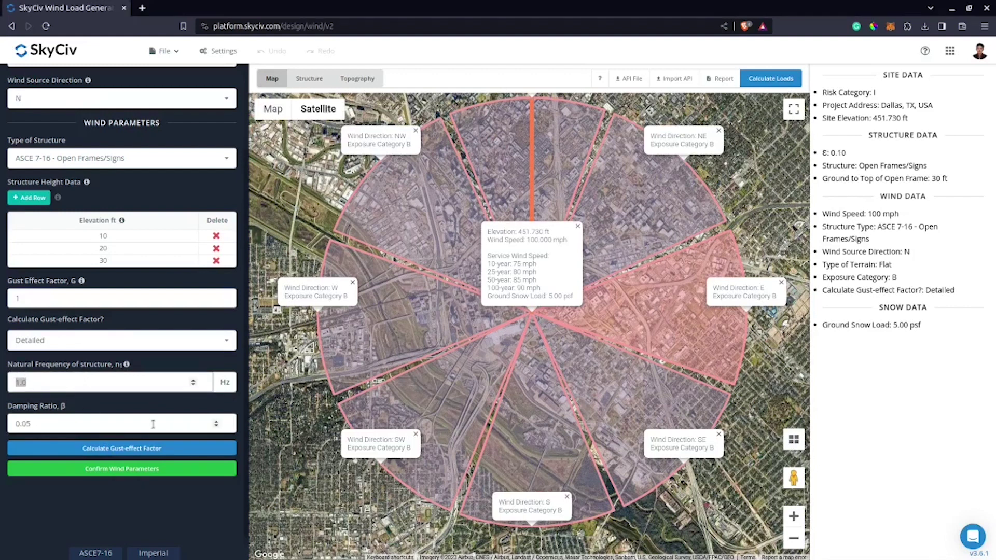
pyautogui.write('1')
pyautogui.click(149, 365)
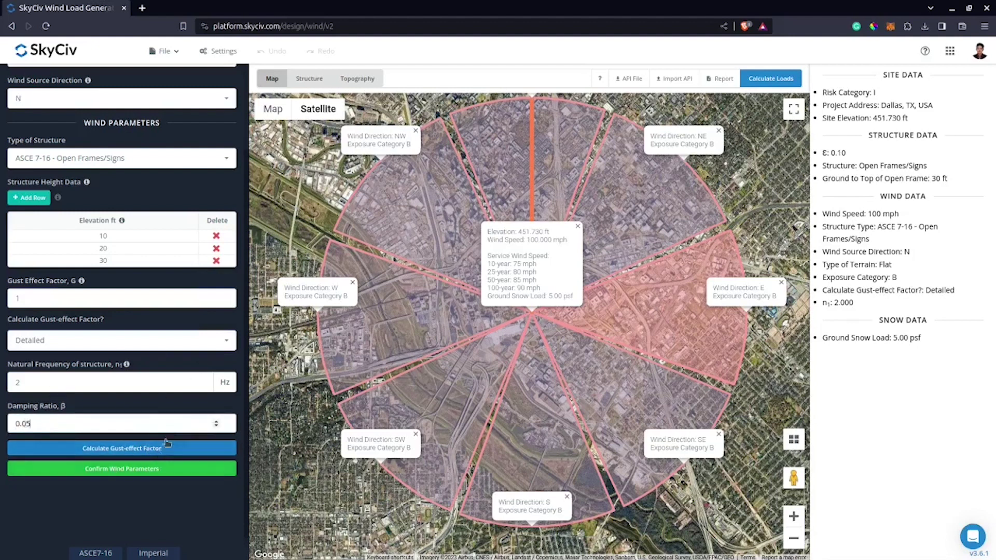
# Run the detailed gust-effect factor calculation, review its parameter table and close it.
pyautogui.click(94, 447)
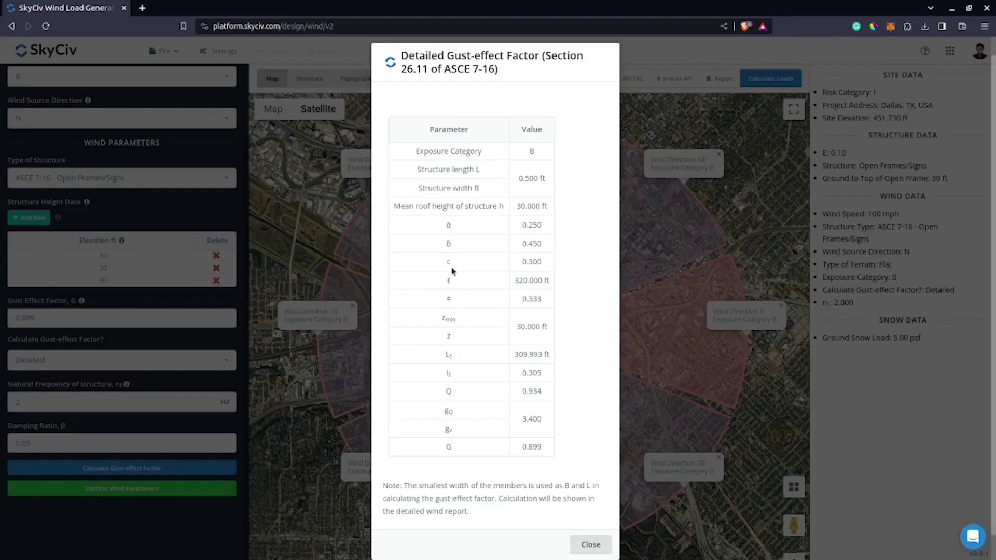
pyautogui.doubleClick(529, 447)
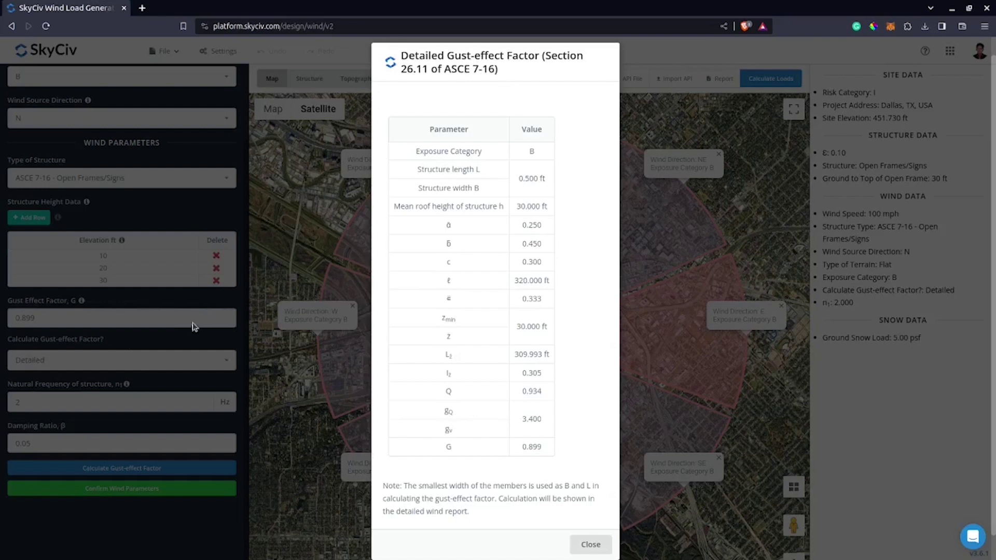
pyautogui.click(594, 551)
# Set the gust effect factor G to 1 and confirm the wind parameters.
pyautogui.doubleClick(41, 318)
pyautogui.write('1')
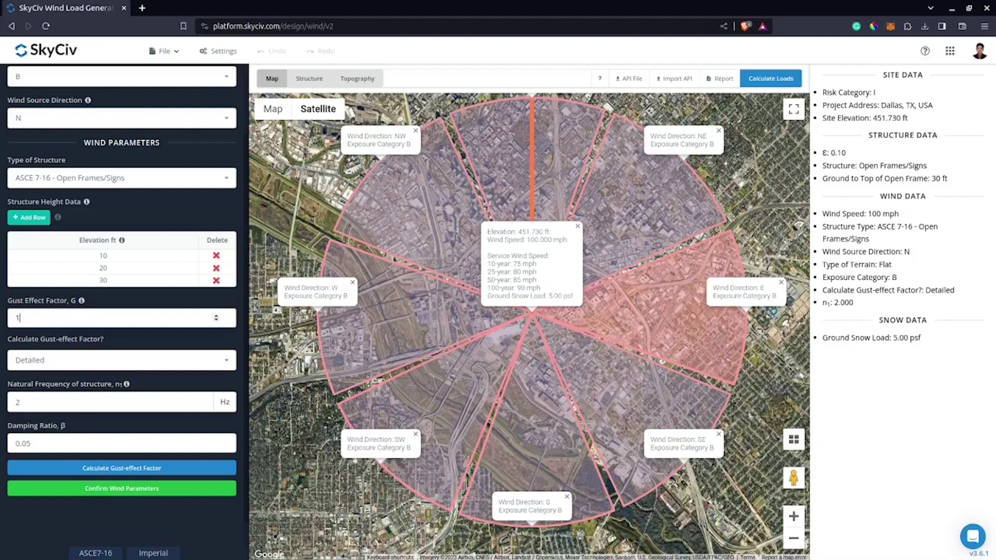
pyautogui.click(34, 518)
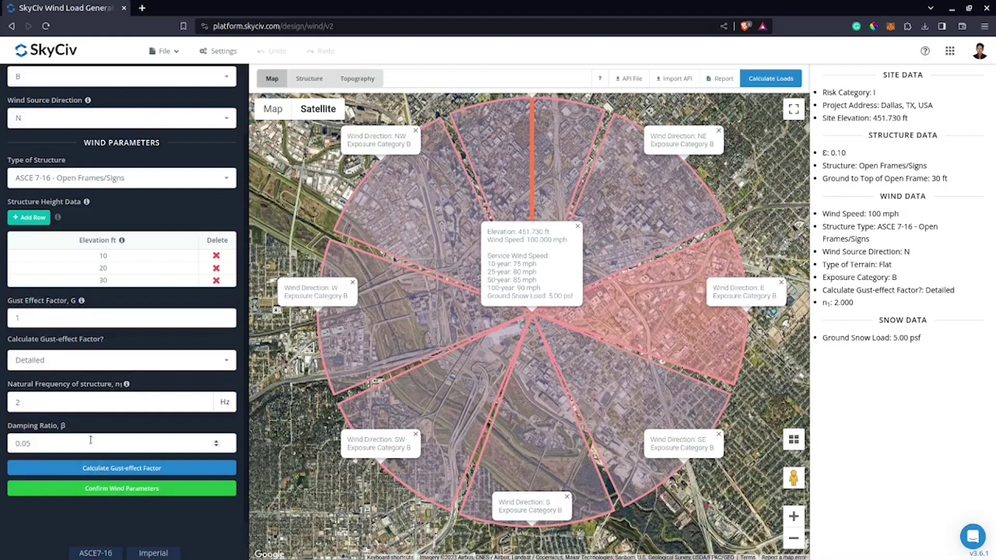
pyautogui.click(125, 490)
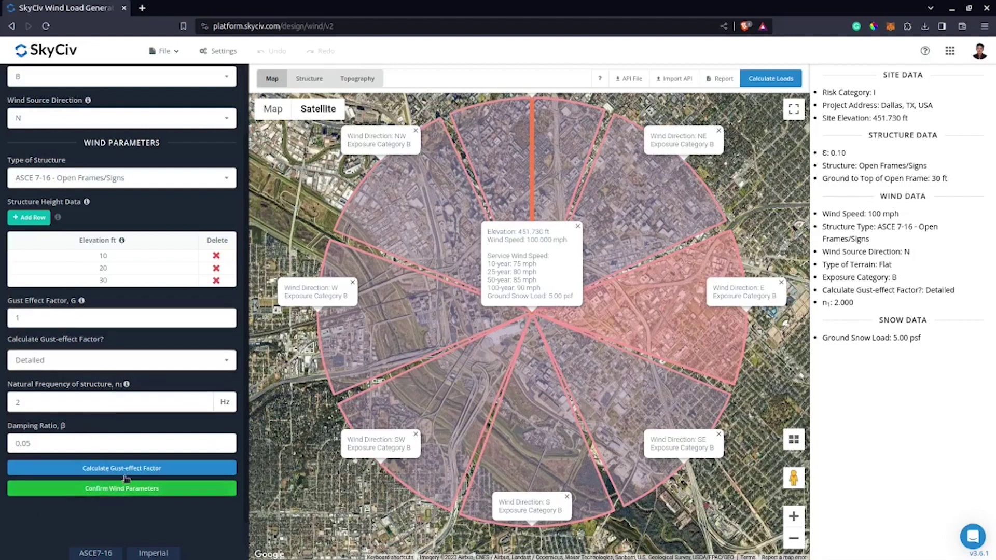
pyautogui.click(148, 493)
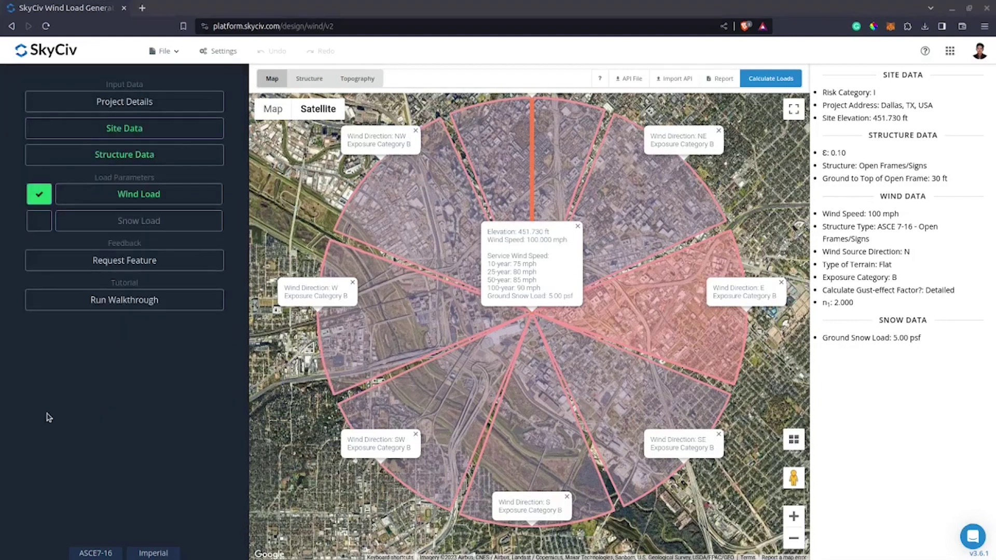
# Calculate the wind loads and review the structure and members input data in the results.
pyautogui.click(788, 83)
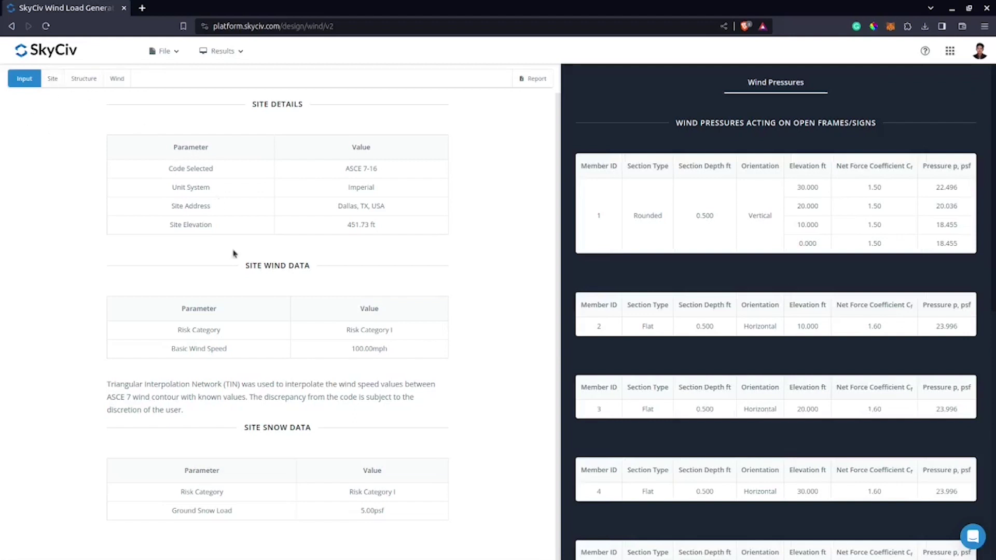
pyautogui.click(84, 79)
pyautogui.scroll(-2, 516, 312)
pyautogui.scroll(2, 249, 202)
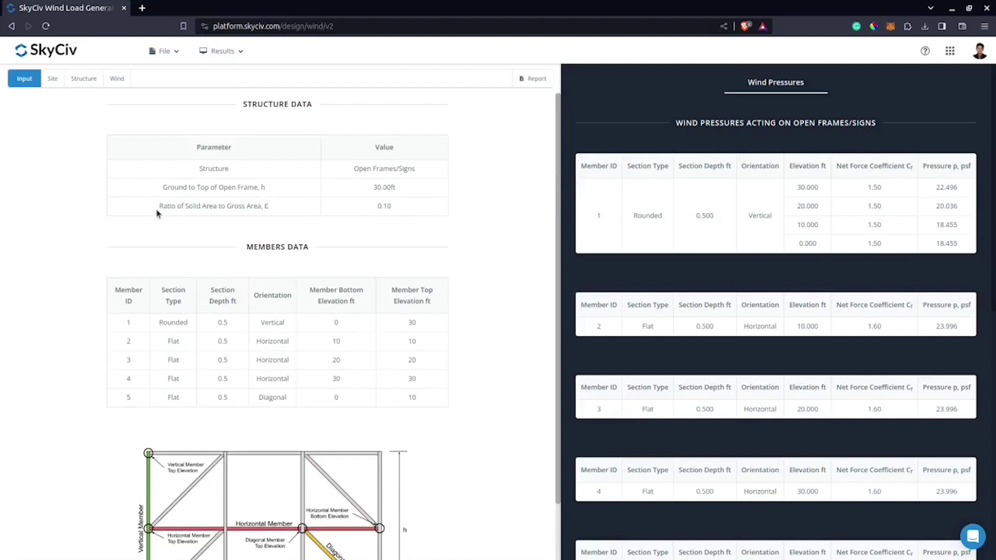
pyautogui.moveTo(157, 212); pyautogui.dragTo(307, 214)
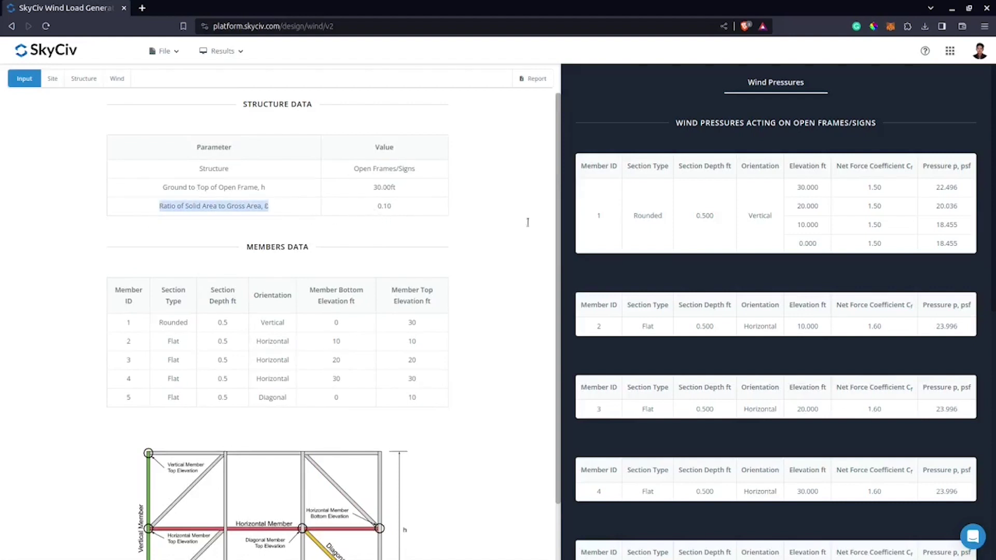
# Examine the wind pressures for all five members and the side-profile pressure diagram.
pyautogui.scroll(-1, 722, 251)
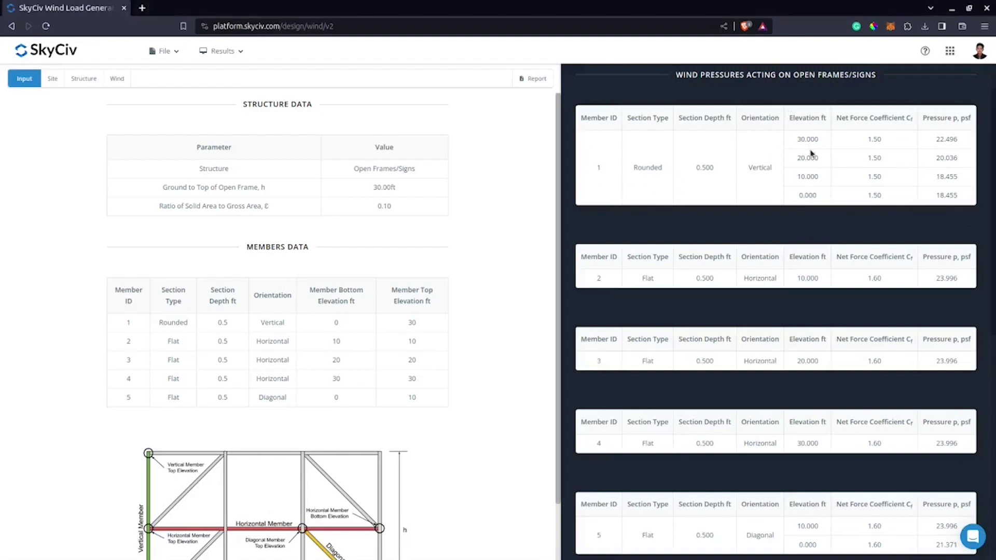
pyautogui.scroll(-1, 942, 179)
pyautogui.scroll(1, 940, 176)
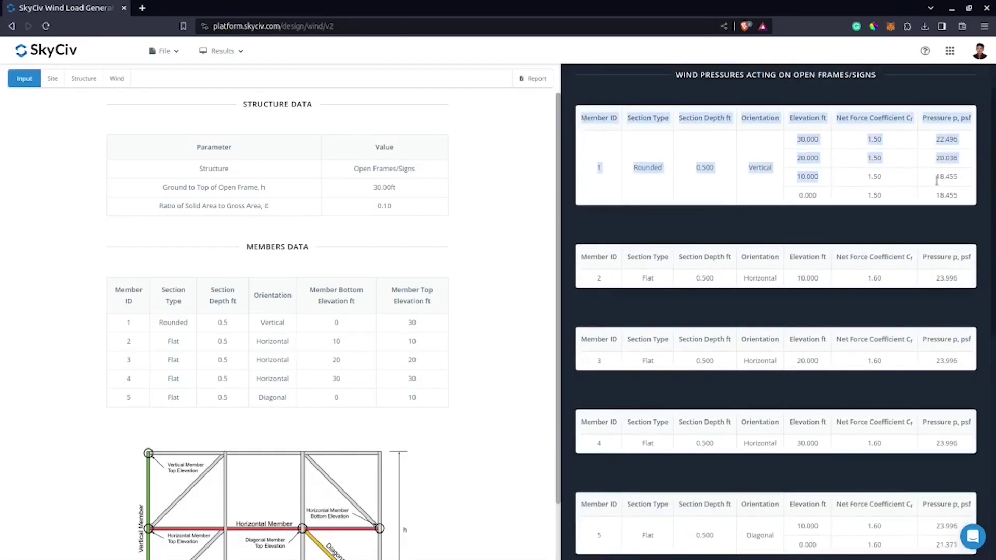
pyautogui.scroll(-2, 942, 197)
pyautogui.scroll(3, 942, 207)
pyautogui.scroll(-10, 942, 205)
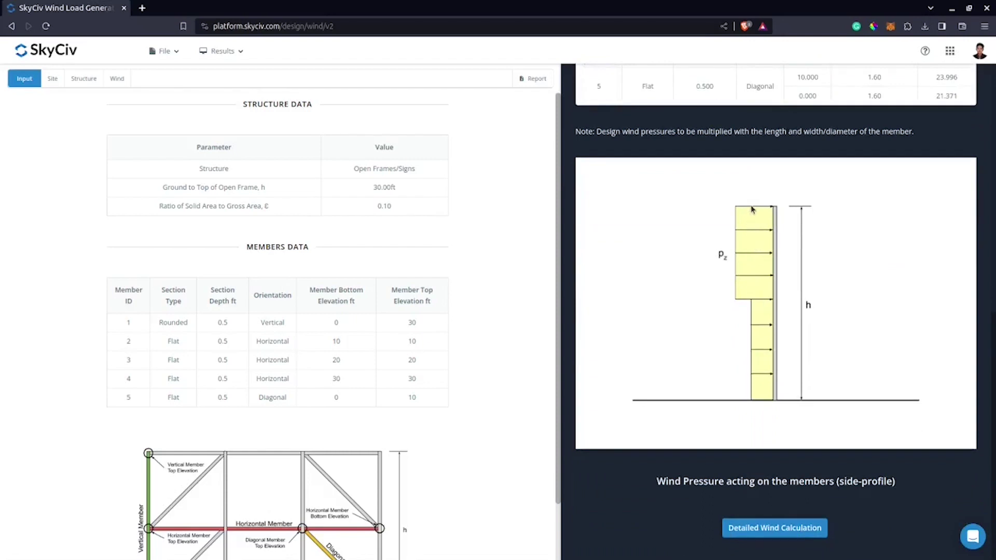
pyautogui.scroll(2, 753, 210)
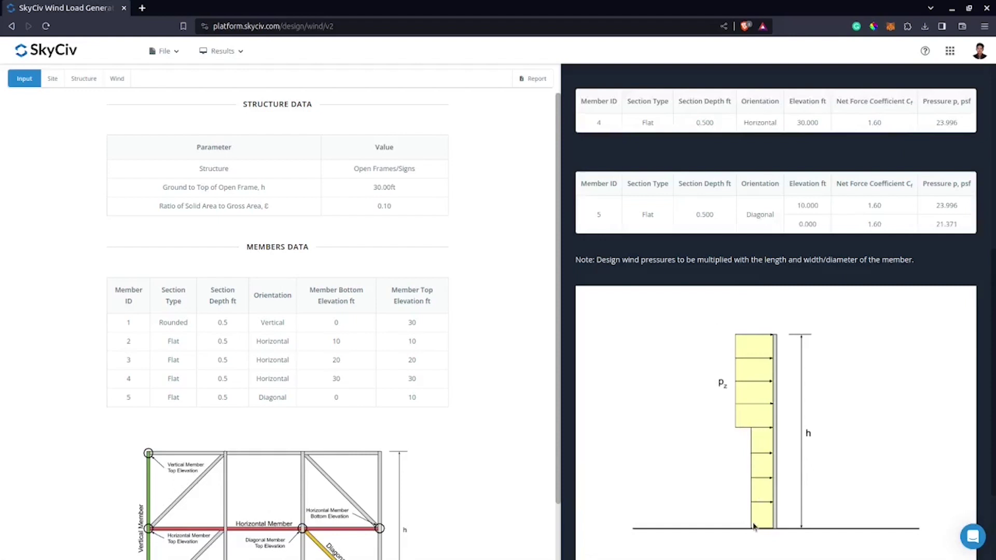
pyautogui.scroll(5, 952, 420)
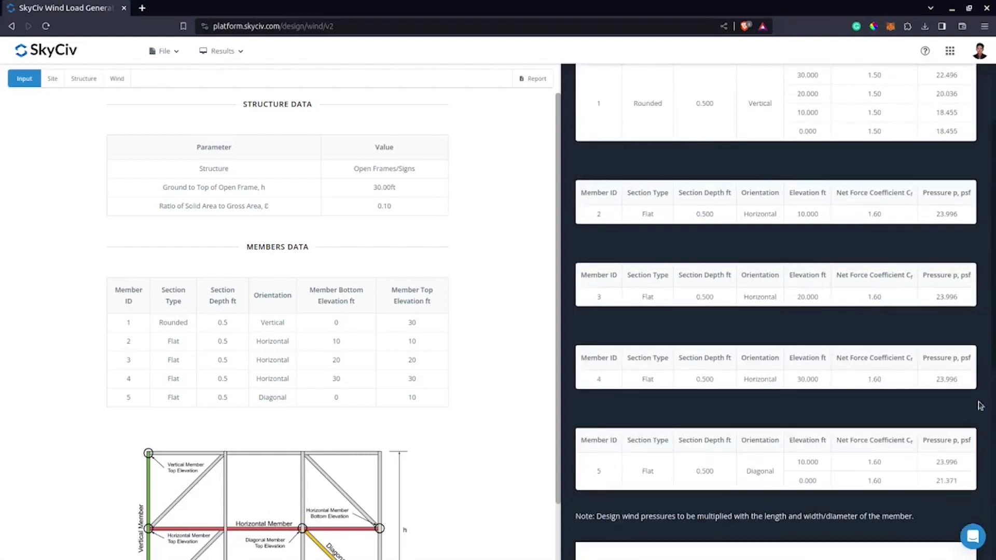
pyautogui.scroll(-8, 885, 269)
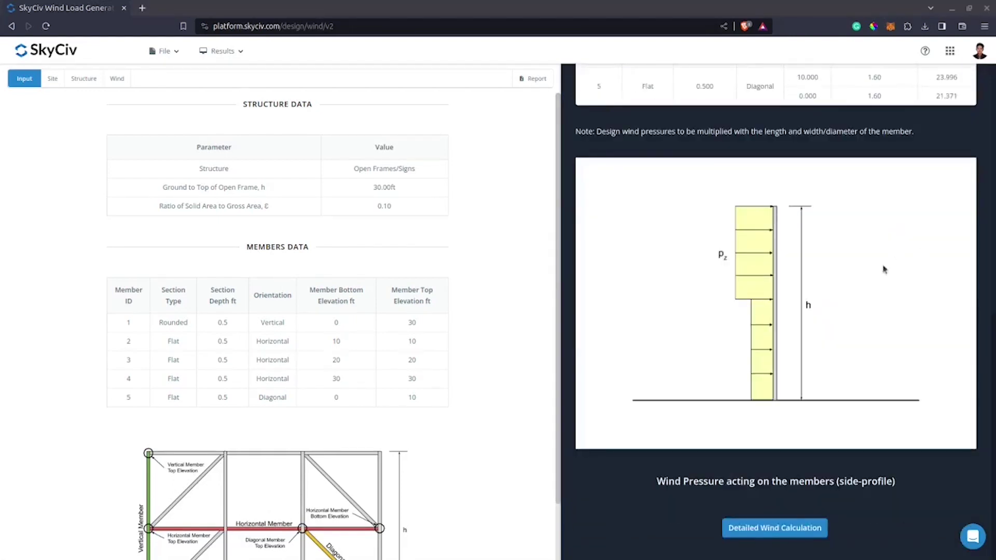
# Open the detailed wind load calculation report and read from the velocity pressure sections through the gust-effect factor calculation.
pyautogui.click(785, 529)
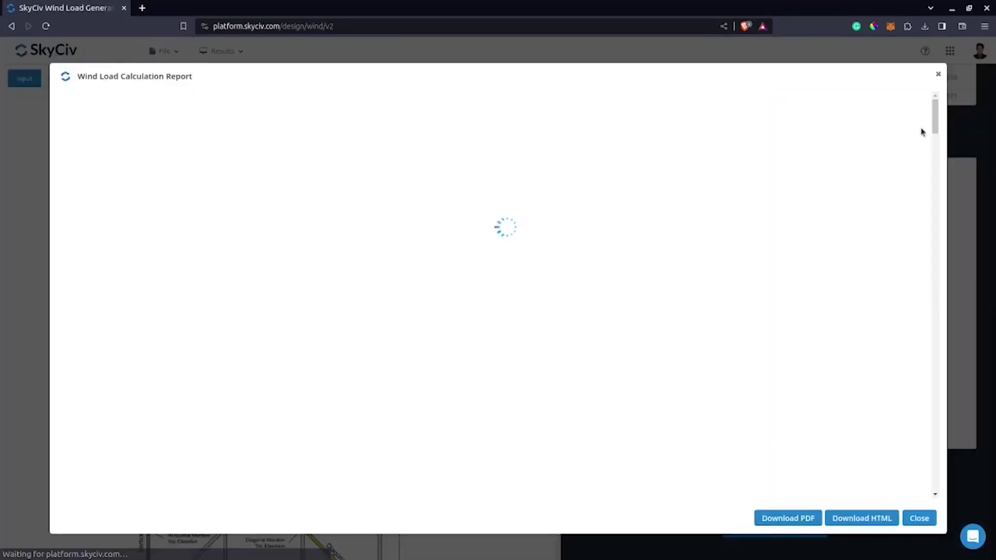
pyautogui.moveTo(937, 114); pyautogui.dragTo(949, 147)
pyautogui.scroll(-15, 567, 236)
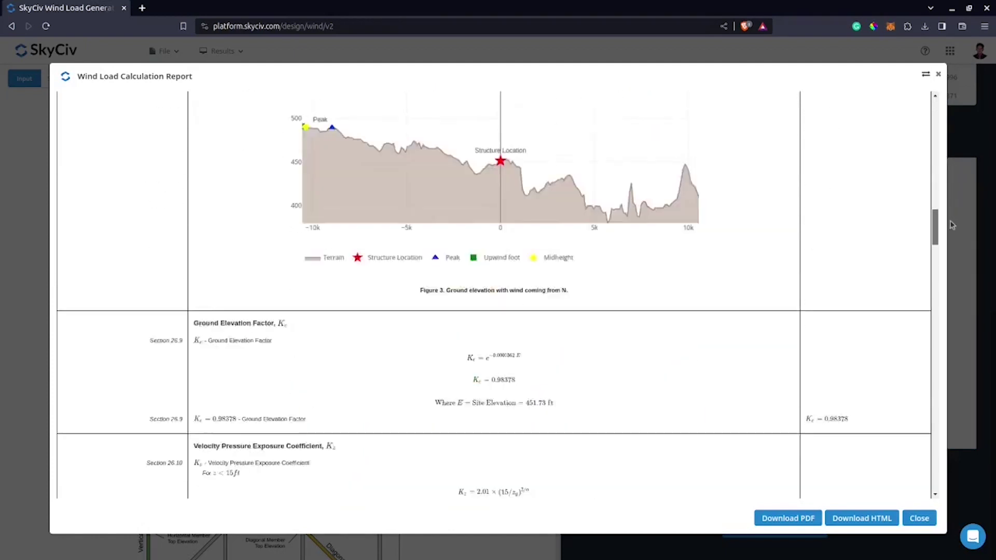
pyautogui.scroll(-9, 512, 266)
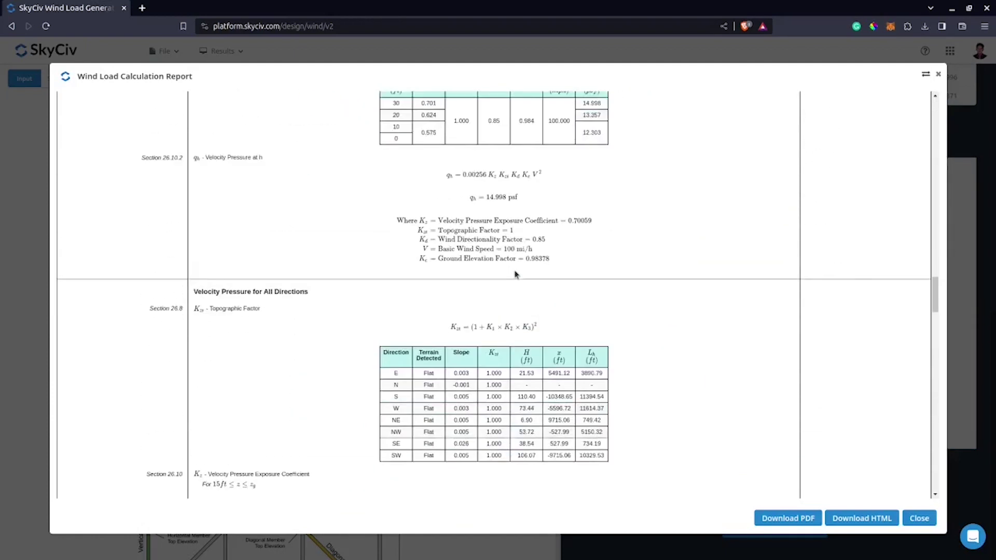
pyautogui.scroll(-10, 503, 271)
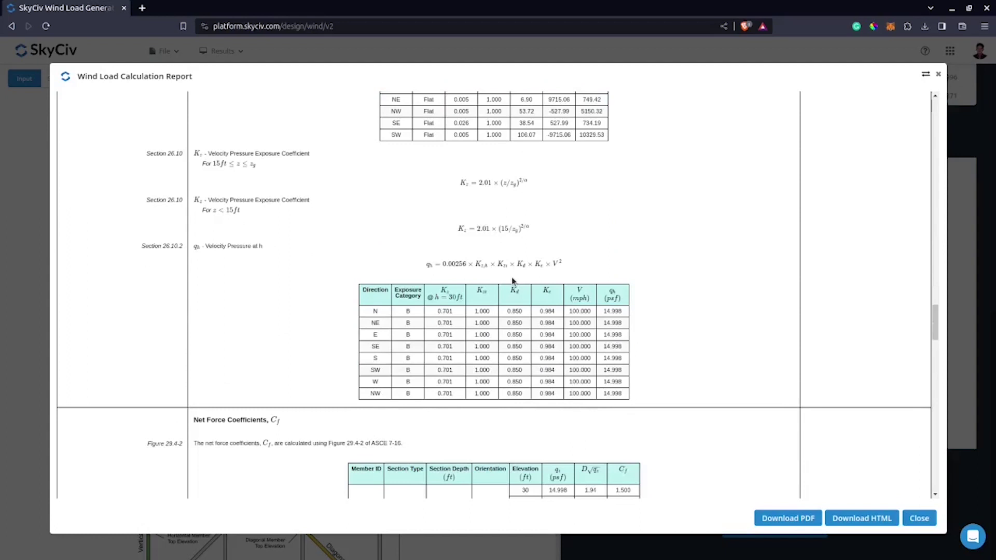
pyautogui.scroll(-10, 515, 298)
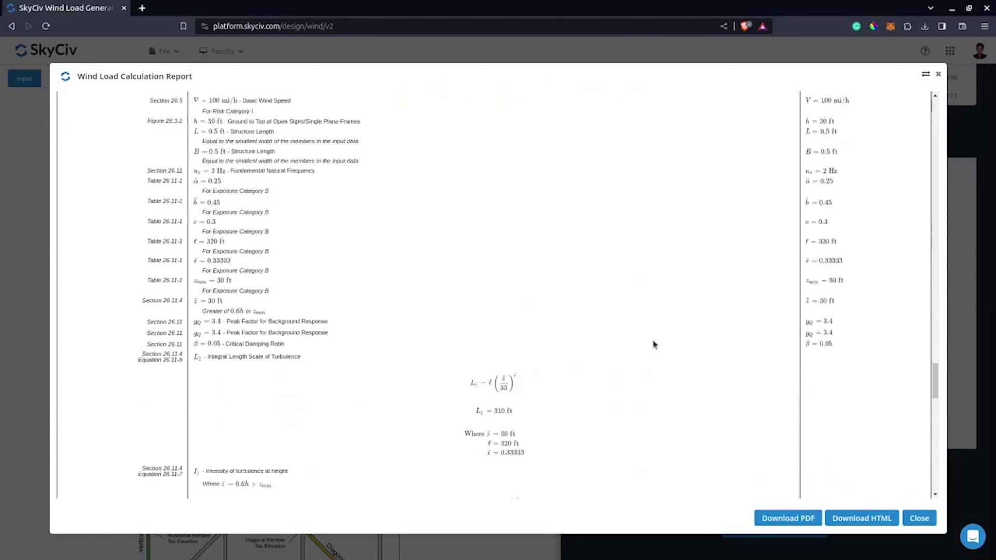
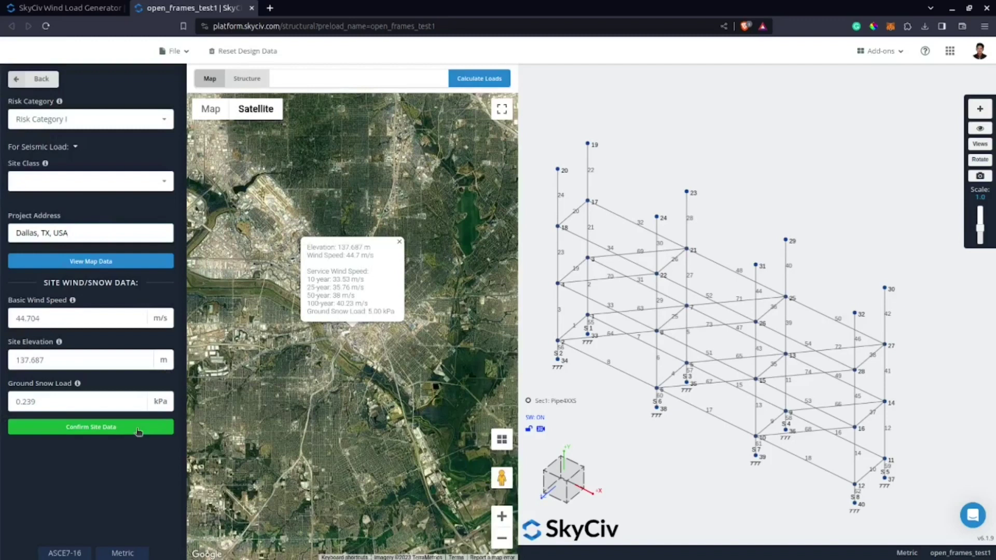
# In the open_frames_test1 structural model, set the load generator's structure type to Open Frames/Signs.
pyautogui.click(110, 179)
pyautogui.click(111, 122)
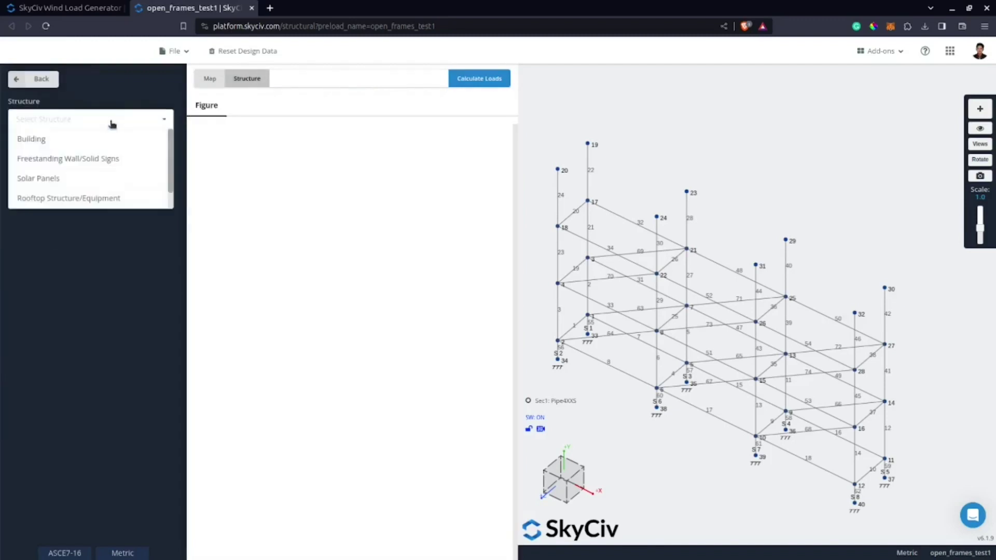
pyautogui.scroll(-1, 150, 186)
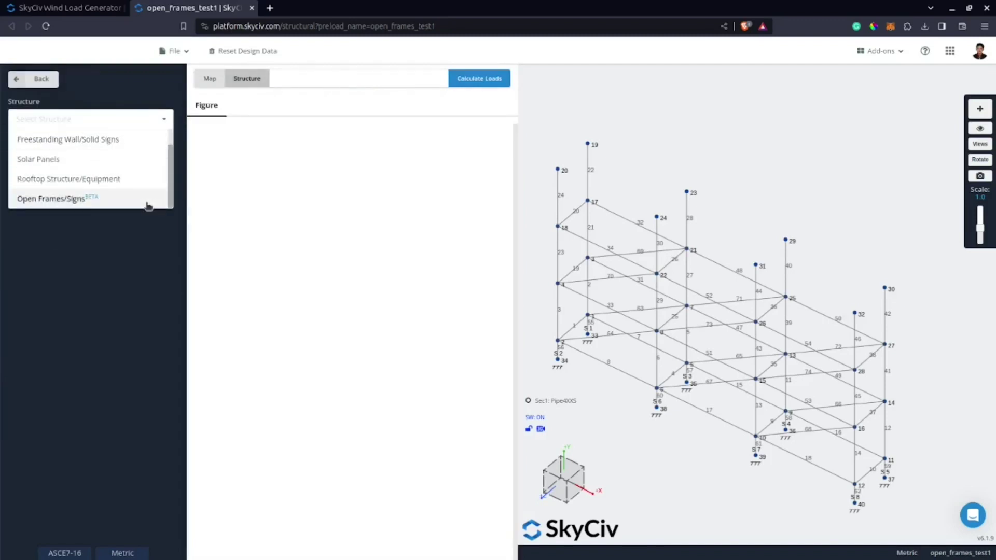
pyautogui.click(149, 206)
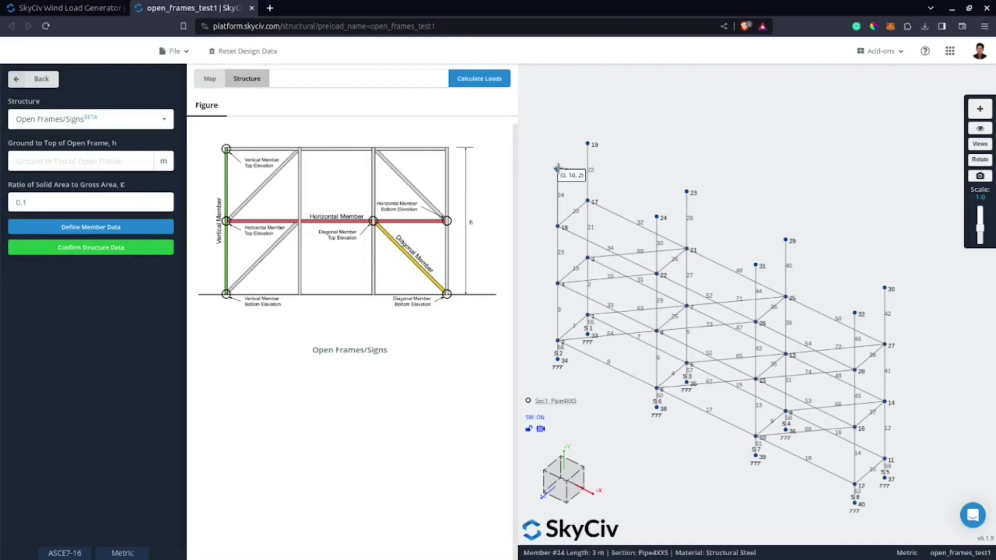
# Set the ground to top of open frame height to 10 m and the solid-to-gross area ratio to 0.1.
pyautogui.click(113, 158)
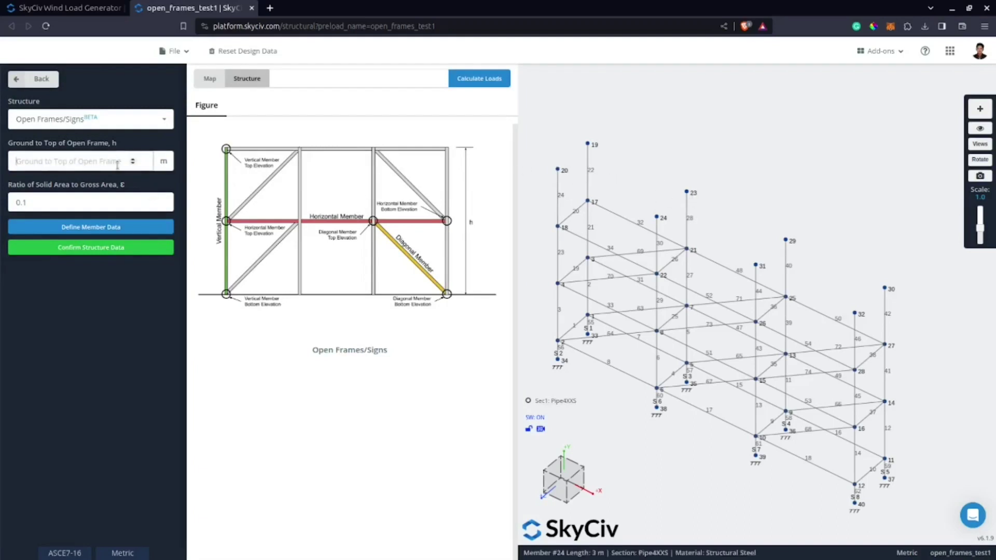
pyautogui.write('10')
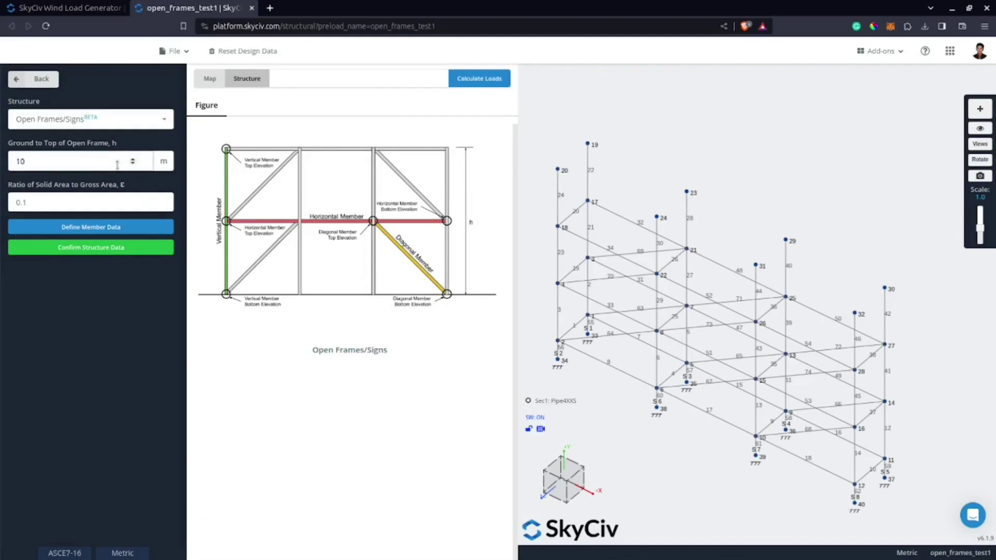
pyautogui.click(32, 203)
pyautogui.write('0.1')
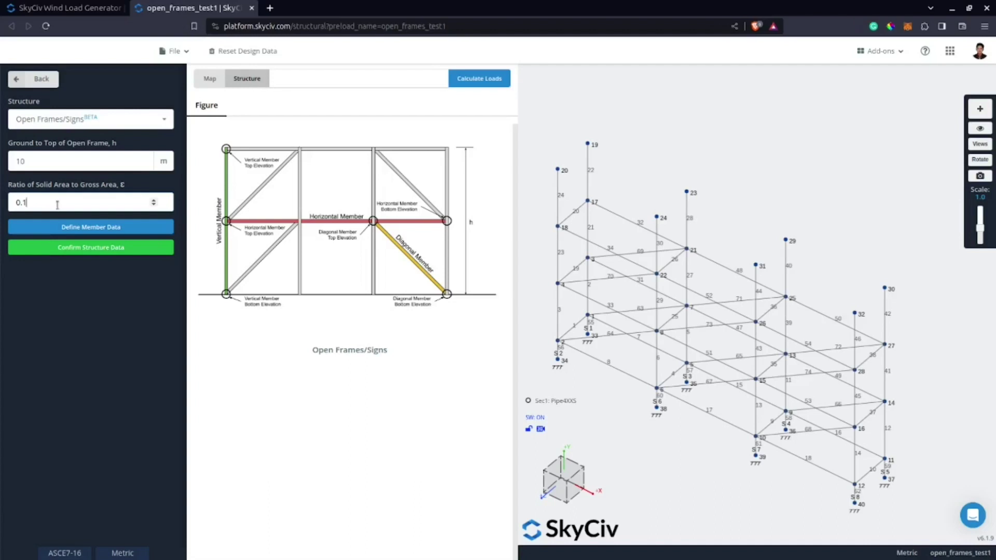
# Define the member data by detecting the members from the model, and look through the generated rows.
pyautogui.click(78, 226)
pyautogui.click(610, 280)
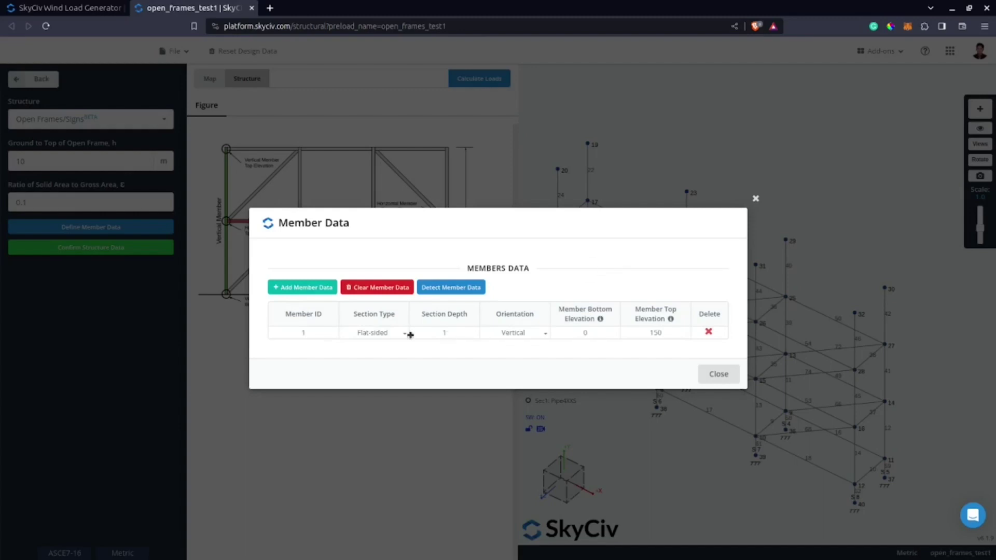
pyautogui.click(465, 290)
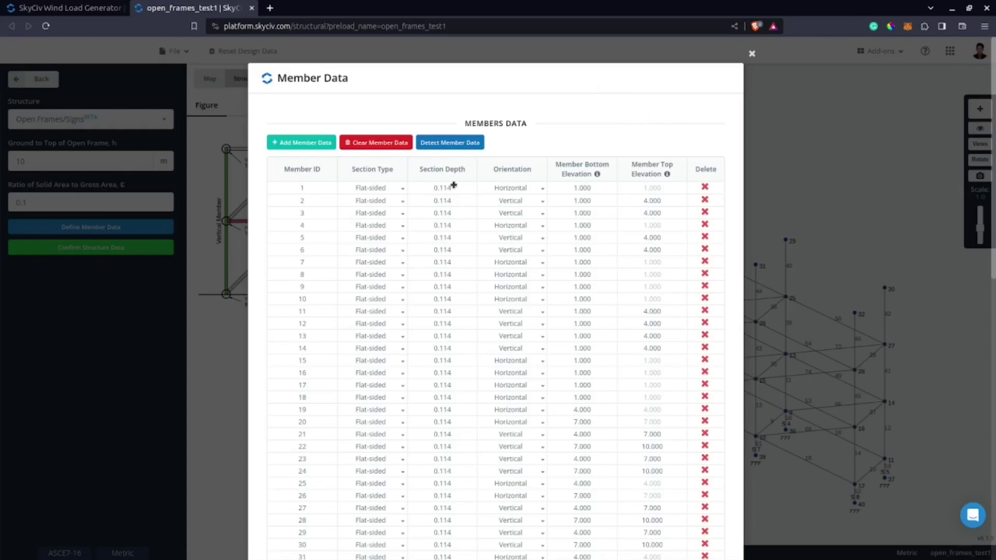
pyautogui.scroll(-3, 609, 227)
pyautogui.scroll(-5, 413, 290)
pyautogui.scroll(10, 372, 295)
# Set the section type of members 1 and 2 to Rounded and close the member data.
pyautogui.click(369, 191)
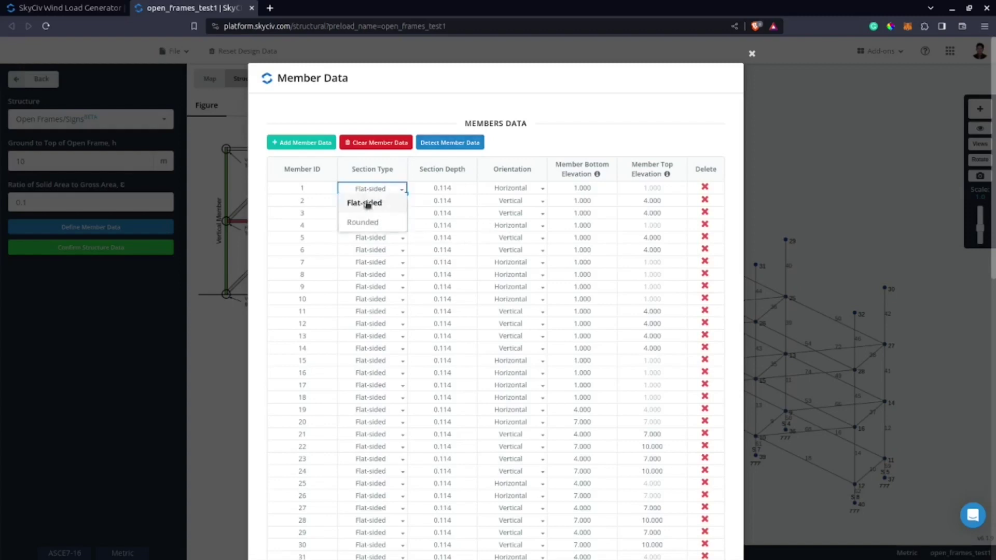
pyautogui.click(380, 232)
pyautogui.moveTo(406, 194); pyautogui.dragTo(403, 557)
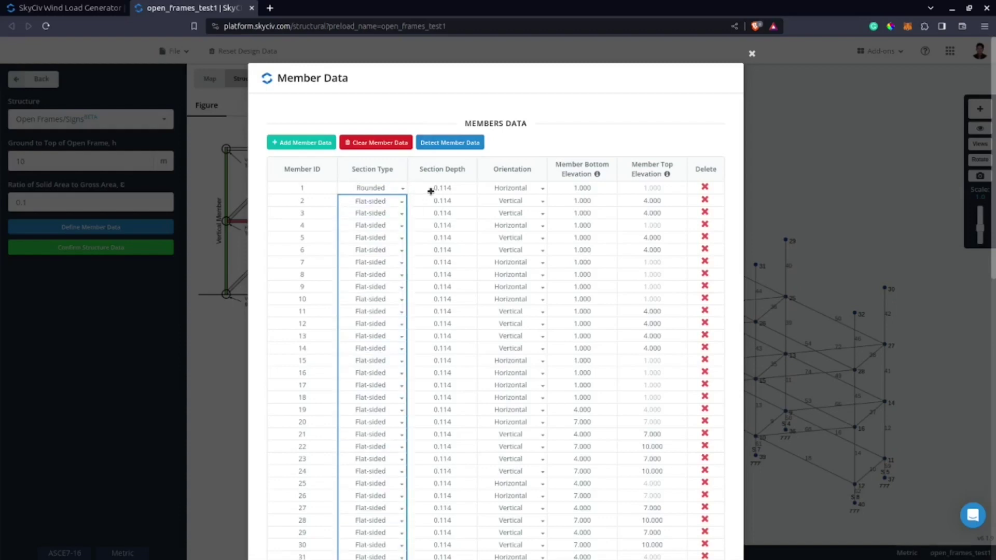
pyautogui.scroll(-10, 494, 378)
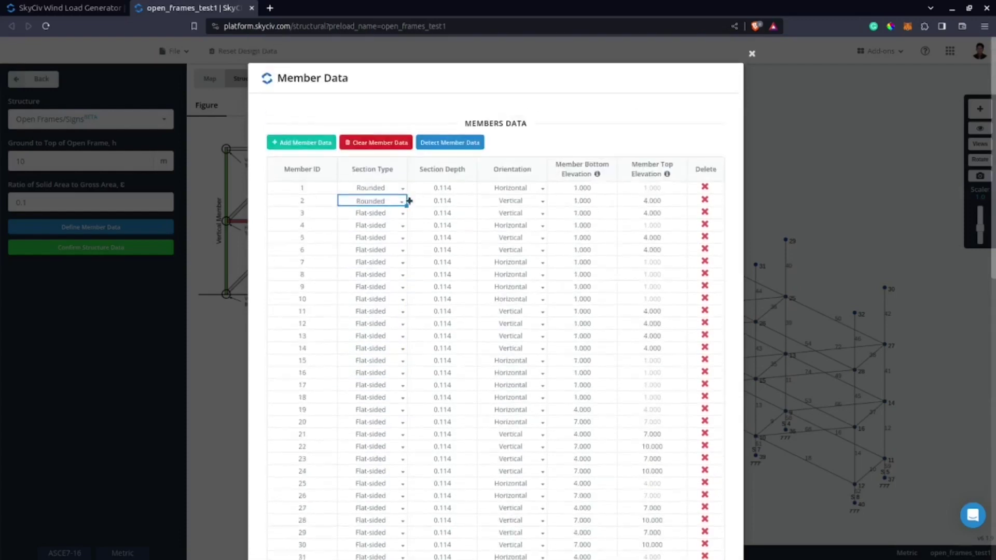
pyautogui.click(393, 188)
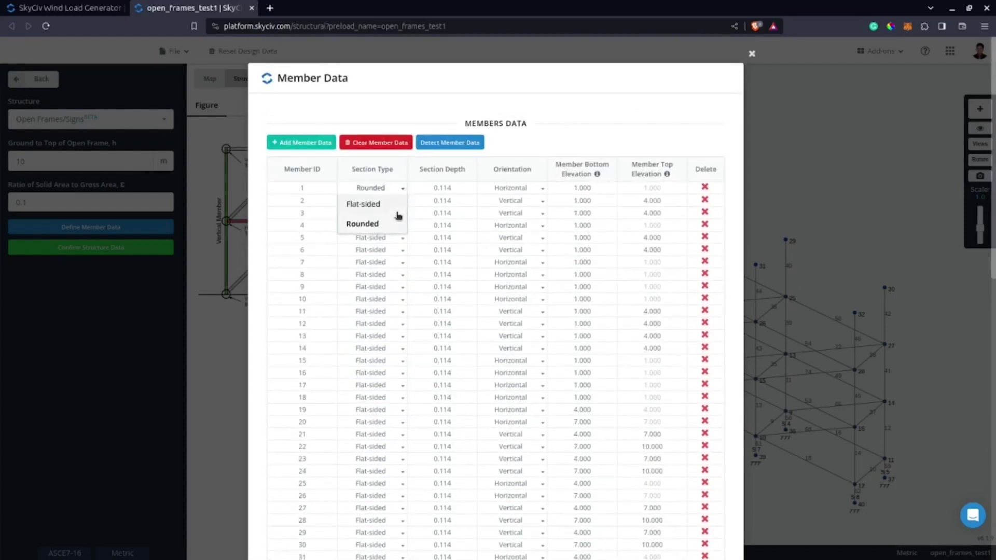
pyautogui.click(397, 216)
pyautogui.click(123, 228)
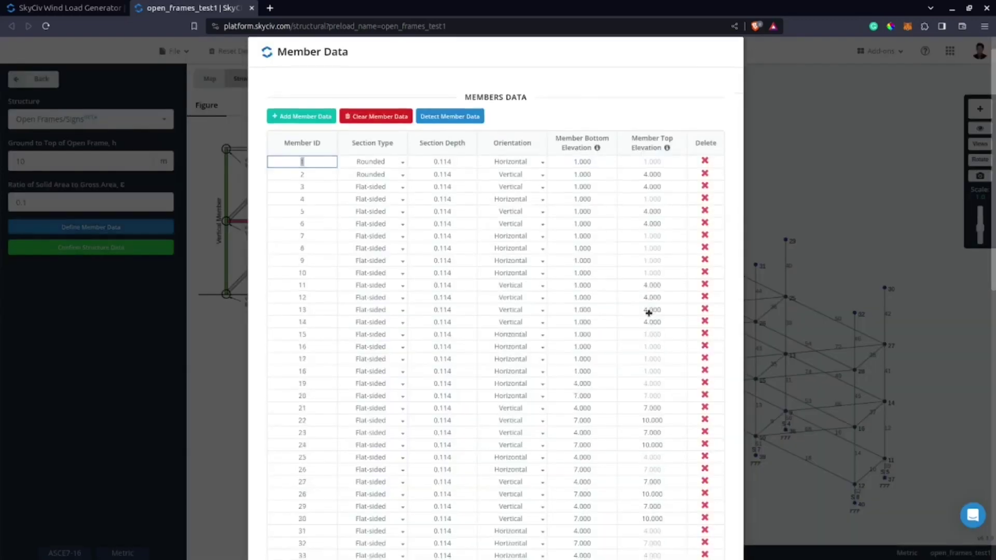
pyautogui.click(395, 195)
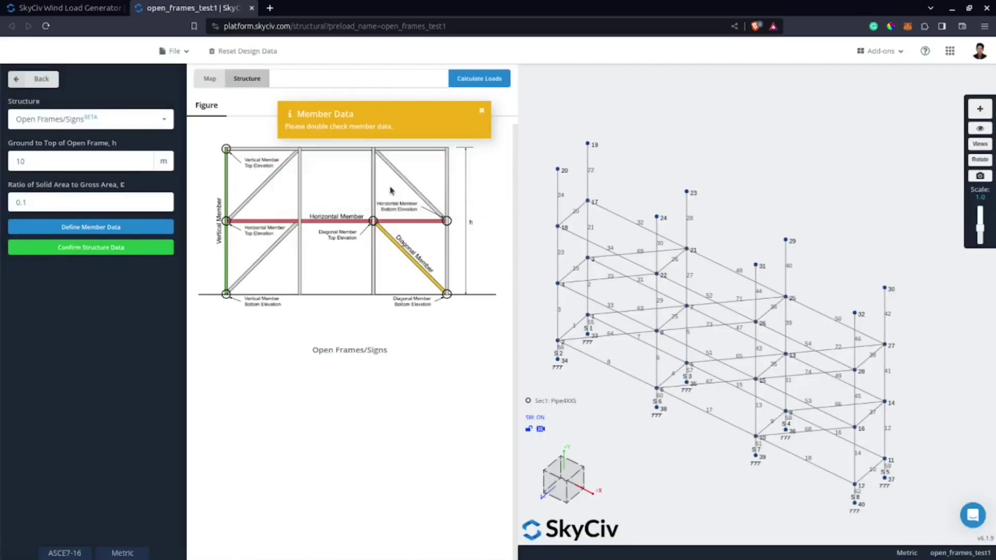
# Reopen the member data and set the section type of members 3 to 6 to Rounded.
pyautogui.click(62, 227)
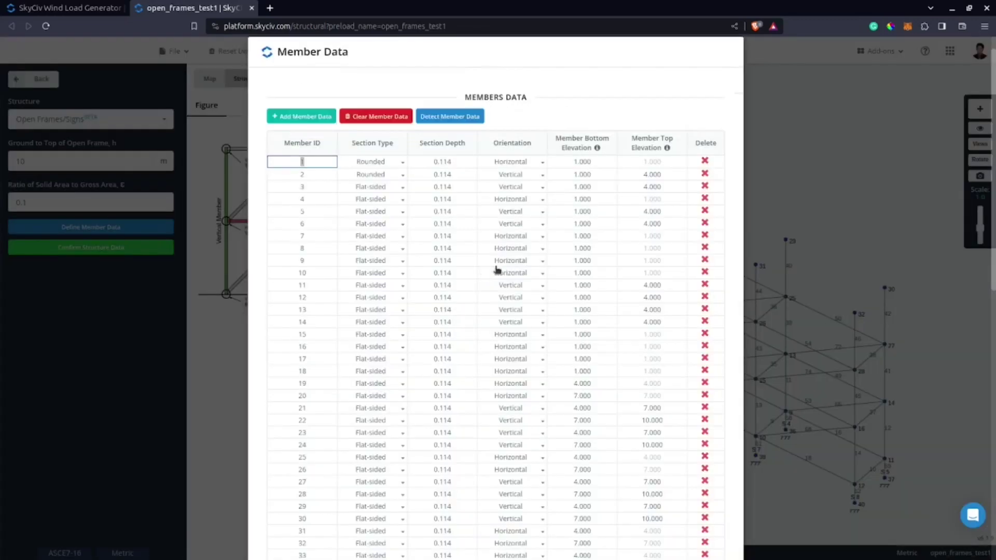
pyautogui.click(386, 187)
pyautogui.click(372, 190)
pyautogui.click(386, 200)
pyautogui.click(371, 202)
pyautogui.click(384, 211)
pyautogui.click(376, 246)
pyautogui.click(378, 228)
pyautogui.click(379, 250)
pyautogui.click(382, 227)
pyautogui.click(378, 258)
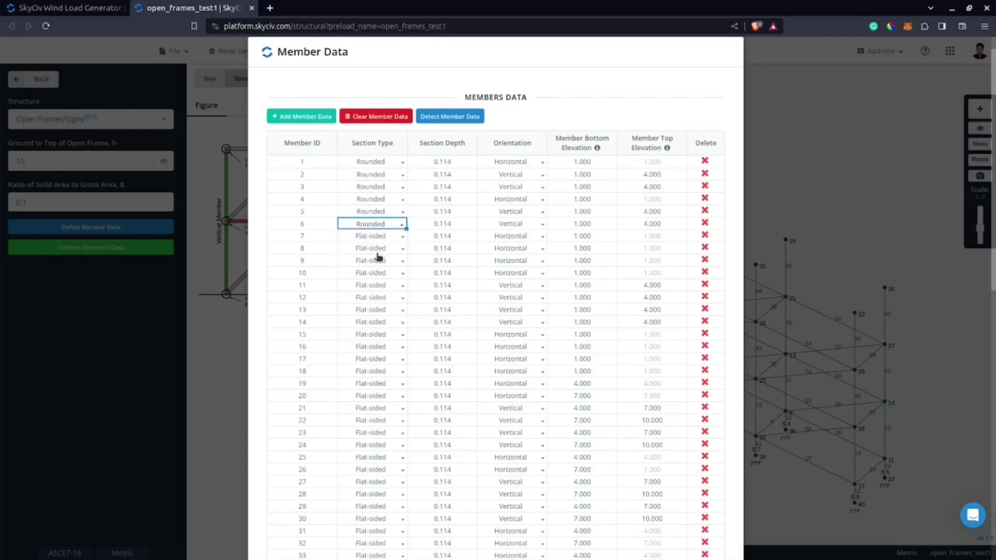
# Copy the Rounded section type of members 1 to 6 onto members 7 to 12.
pyautogui.press('Up')
pyautogui.press('Up')
pyautogui.press('Up')
pyautogui.press('Up')
pyautogui.press('Up')
pyautogui.hotkey('shift', 'Down')
pyautogui.hotkey('shift', 'Down')
pyautogui.hotkey('shift', 'Down')
pyautogui.hotkey('shift', 'Down')
pyautogui.hotkey('shift', 'Down')
pyautogui.hotkey('shift', 'Down')
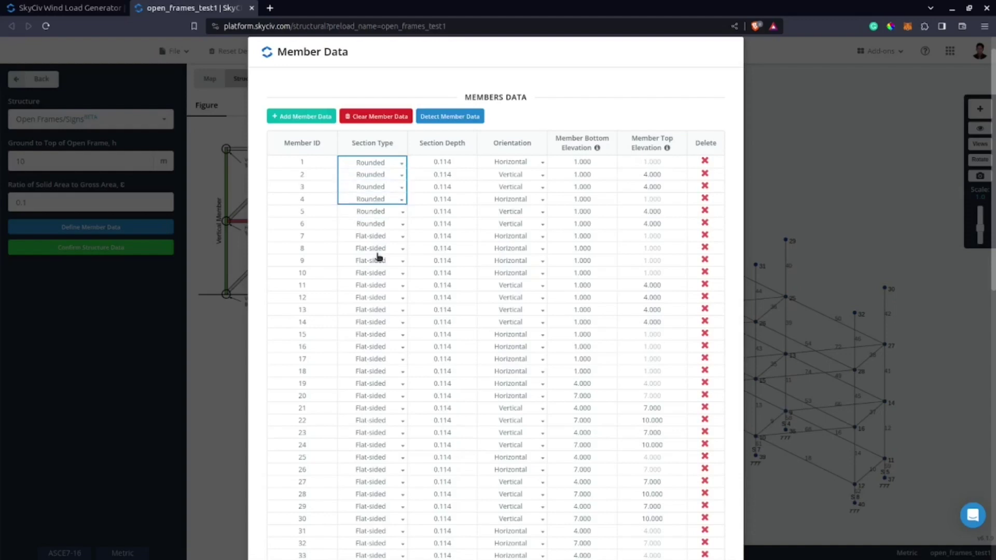
pyautogui.hotkey('shift', 'Up')
pyautogui.hotkey('ctrl', 'c')
pyautogui.press('Down')
pyautogui.press('Down')
pyautogui.press('Down')
pyautogui.press('Down')
pyautogui.press('Down')
pyautogui.press('Down')
pyautogui.hotkey('ctrl', 'v')
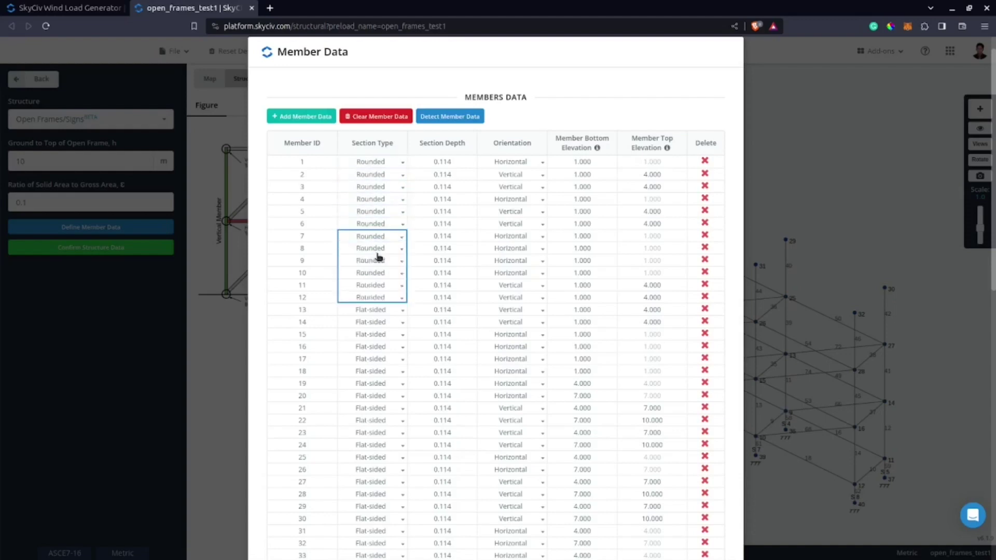
# Paste the copied Rounded section type onto members 13 to 24.
pyautogui.press('Down')
pyautogui.press('Down')
pyautogui.press('Down')
pyautogui.press('Down')
pyautogui.press('Down')
pyautogui.press('Down')
pyautogui.hotkey('ctrl', 'v')
pyautogui.press('Down')
pyautogui.press('Down')
pyautogui.press('Down')
pyautogui.press('Down')
pyautogui.press('Down')
pyautogui.press('Down')
pyautogui.hotkey('ctrl', 'v')
# Copy the Rounded section type of the first 24 members and paste it onto members 25 to 72.
pyautogui.press('Down')
pyautogui.press('Down')
pyautogui.press('Down')
pyautogui.press('Down')
pyautogui.press('Down')
pyautogui.hotkey('shift', 'Up')
pyautogui.hotkey('shift', 'Up')
pyautogui.hotkey('shift', 'Up')
pyautogui.hotkey('shift', 'Up')
pyautogui.hotkey('shift', 'Up')
pyautogui.hotkey('shift', 'Up')
pyautogui.hotkey('shift', 'Up')
pyautogui.hotkey('shift', 'Up')
pyautogui.hotkey('shift', 'Up')
pyautogui.hotkey('shift', 'Up')
pyautogui.hotkey('shift', 'Up')
pyautogui.hotkey('shift', 'Up')
pyautogui.hotkey('shift', 'Up')
pyautogui.hotkey('shift', 'Up')
pyautogui.hotkey('shift', 'Up')
pyautogui.hotkey('shift', 'Up')
pyautogui.hotkey('shift', 'Up')
pyautogui.hotkey('shift', 'Up')
pyautogui.hotkey('shift', 'Up')
pyautogui.hotkey('shift', 'Up')
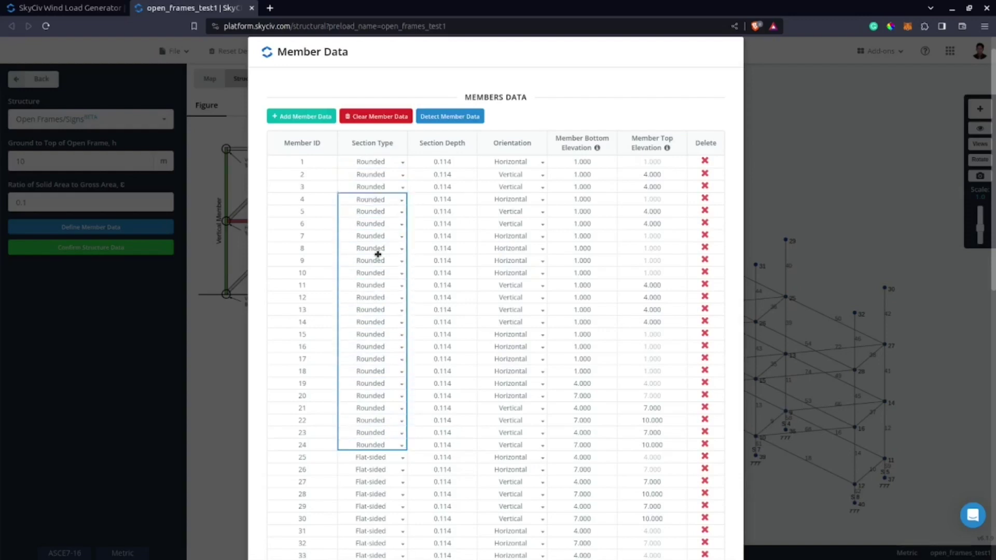
pyautogui.hotkey('ctrl', 'c')
pyautogui.press('Down')
pyautogui.press('Down')
pyautogui.press('Down')
pyautogui.press('Down')
pyautogui.press('Down')
pyautogui.press('Down')
pyautogui.press('Down')
pyautogui.press('Down')
pyautogui.press('Down')
pyautogui.press('Down')
pyautogui.press('Down')
pyautogui.press('Down')
pyautogui.press('Down')
pyautogui.press('Down')
pyautogui.press('Down')
pyautogui.press('Down')
pyautogui.press('Down')
pyautogui.press('Down')
pyautogui.press('Down')
pyautogui.press('Down')
pyautogui.hotkey('ctrl', 'v')
pyautogui.scroll(-10, 381, 266)
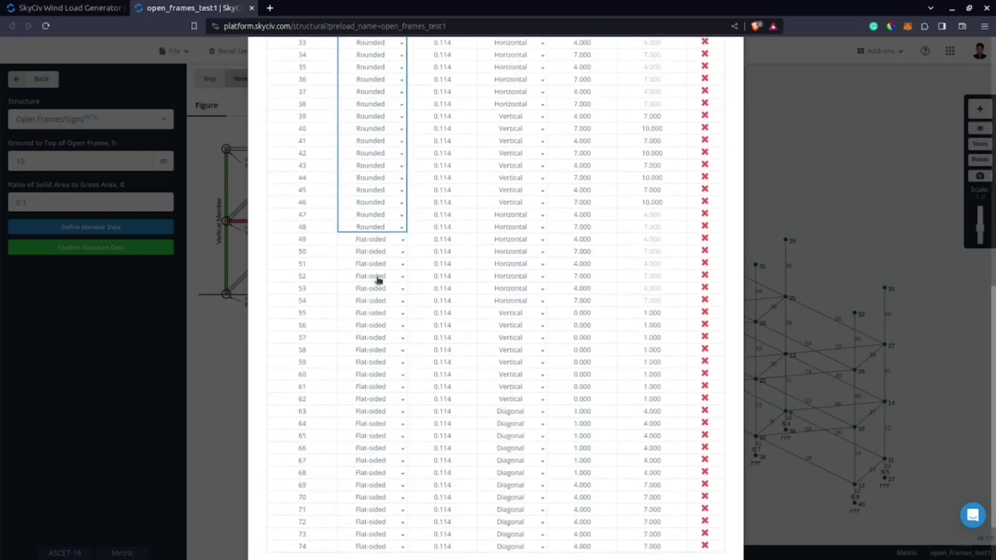
pyautogui.click(378, 239)
pyautogui.hotkey('ctrl', 'v')
pyautogui.scroll(-3, 422, 436)
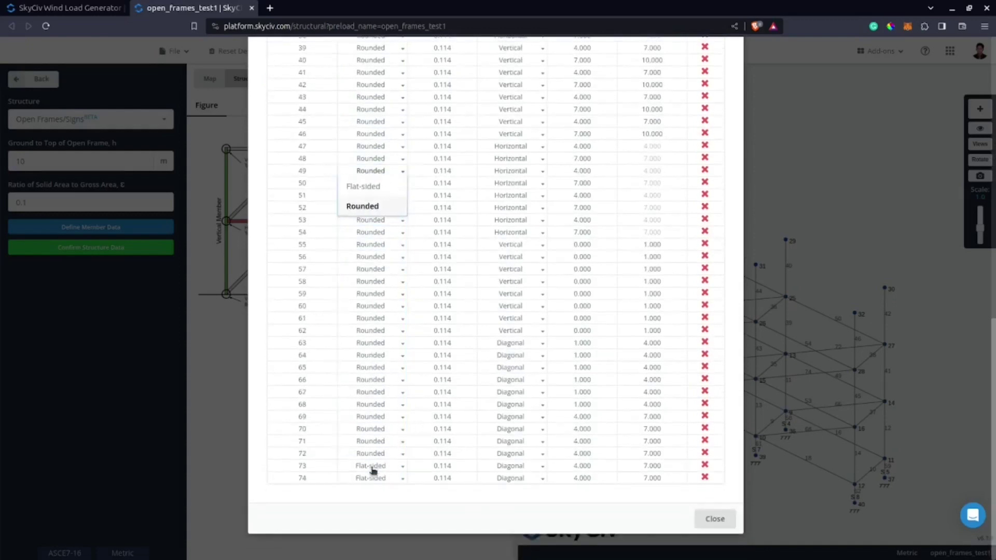
pyautogui.press('Escape')
pyautogui.click(152, 233)
pyautogui.scroll(-10, 374, 446)
pyautogui.click(371, 452)
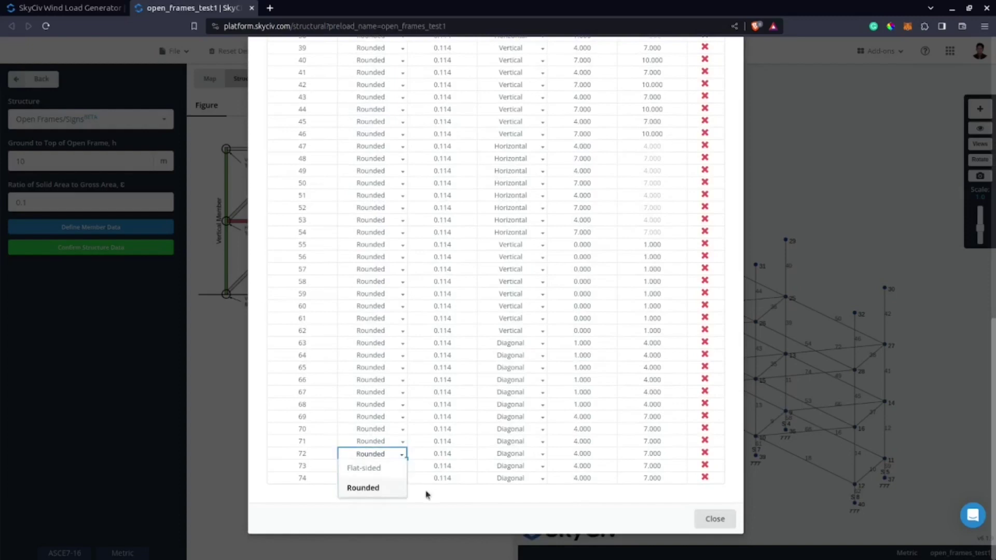
pyautogui.press('Escape')
pyautogui.click(153, 227)
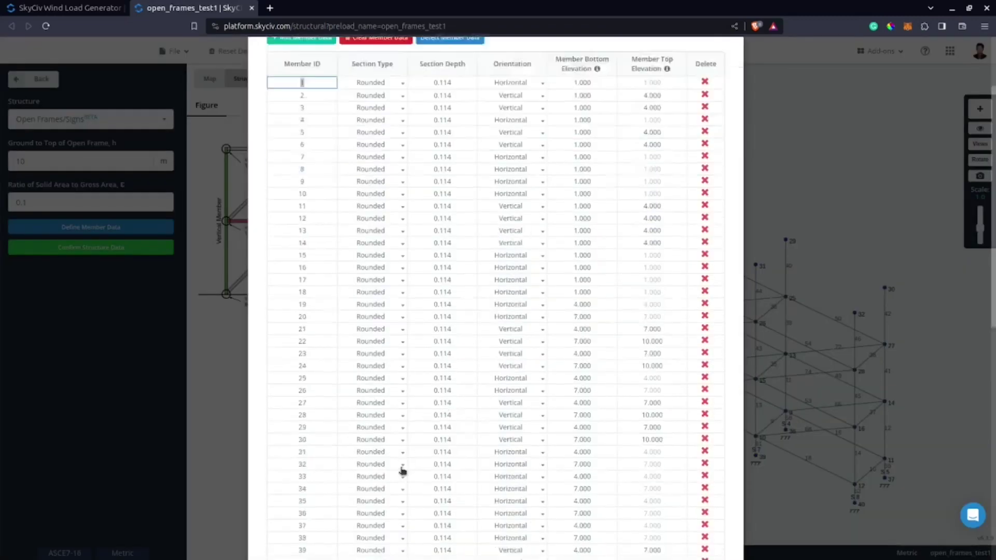
# Set the section type of the last two members, 73 and 74, to Rounded.
pyautogui.scroll(-10, 395, 465)
pyautogui.click(384, 466)
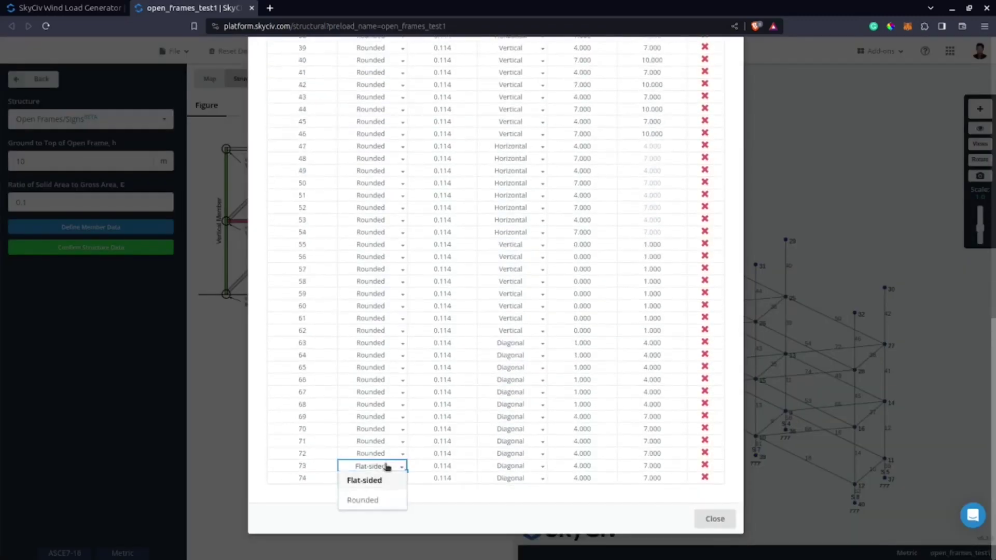
pyautogui.click(415, 492)
pyautogui.click(386, 478)
pyautogui.click(378, 503)
# Check the member rows, close the member data and confirm the structure data.
pyautogui.scroll(10, 423, 511)
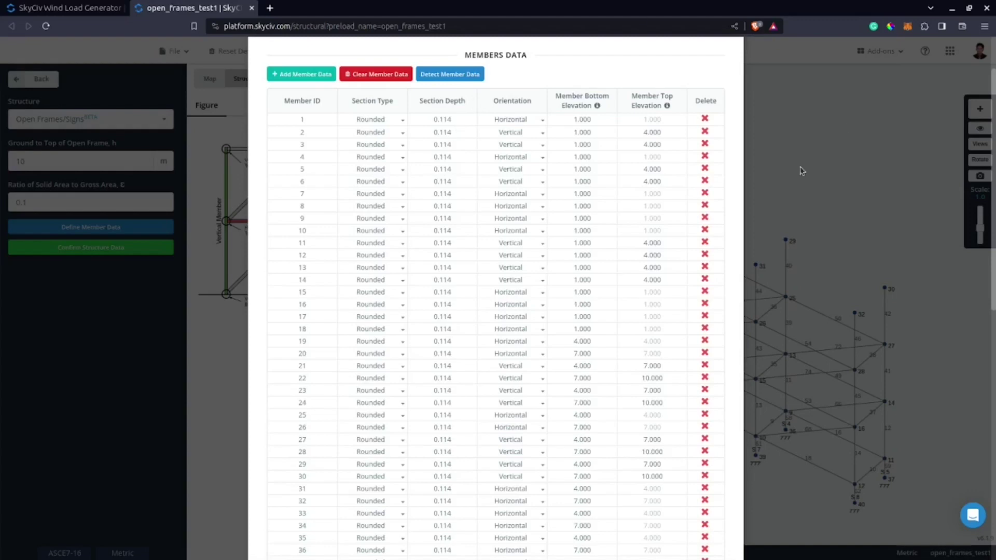
pyautogui.scroll(2, 734, 105)
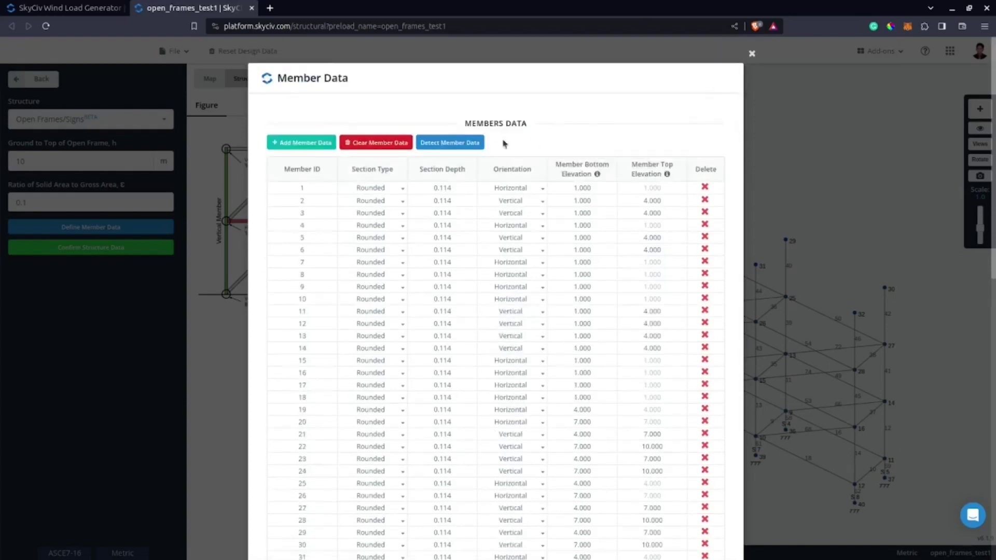
pyautogui.click(442, 192)
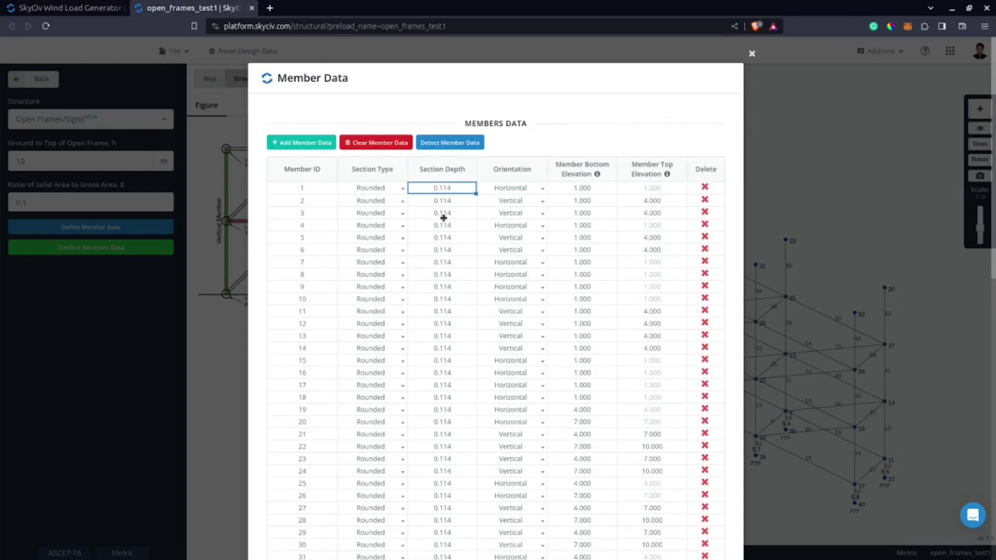
pyautogui.scroll(-2, 442, 226)
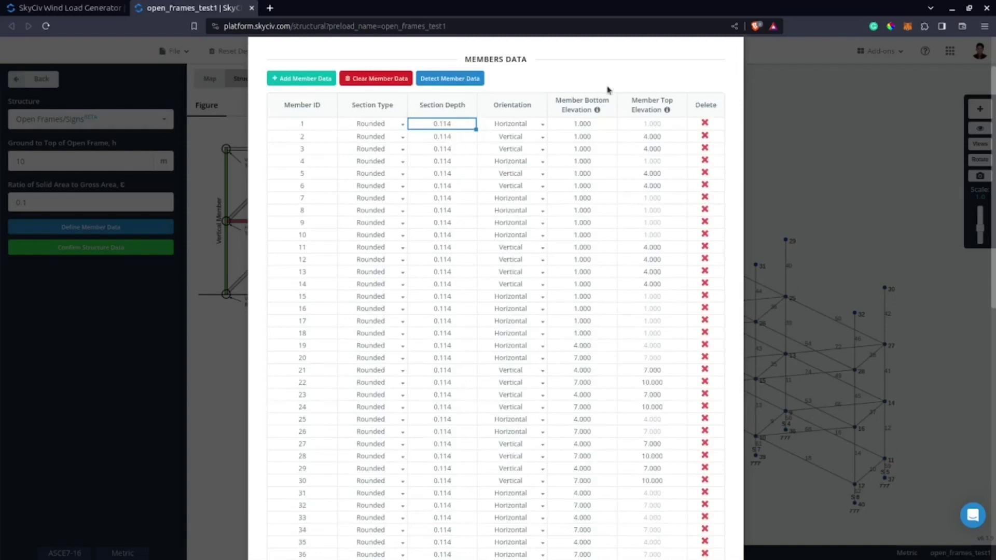
pyautogui.scroll(2, 713, 78)
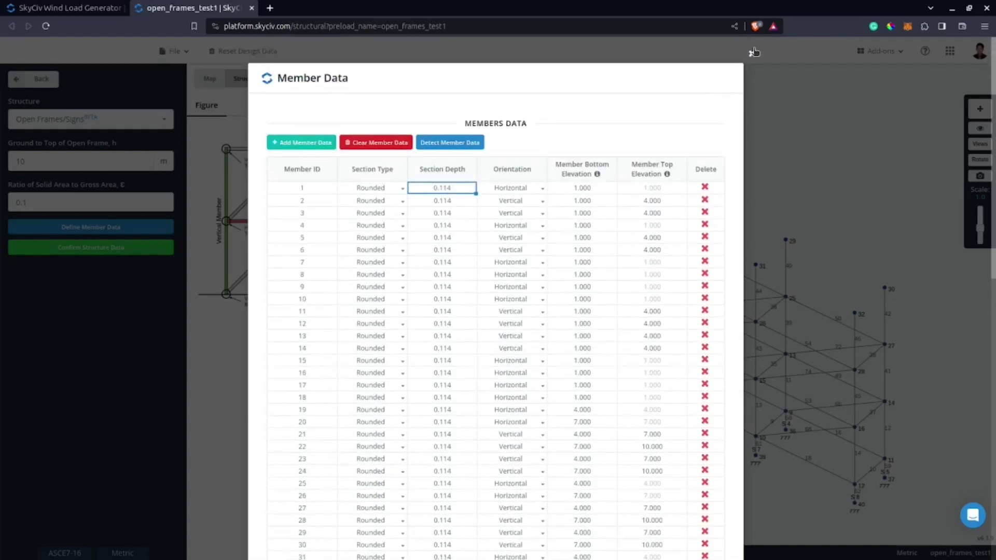
pyautogui.scroll(-15, 710, 219)
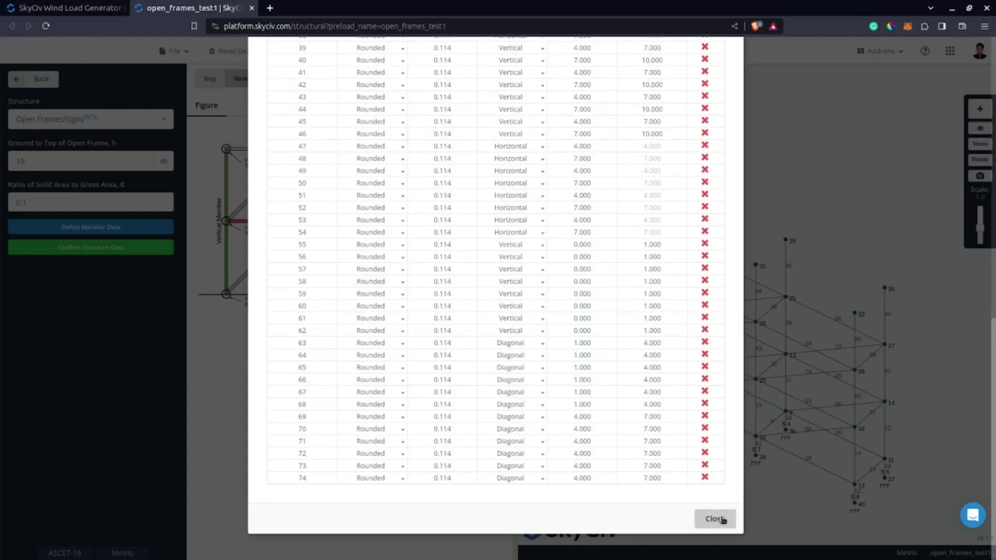
pyautogui.click(723, 519)
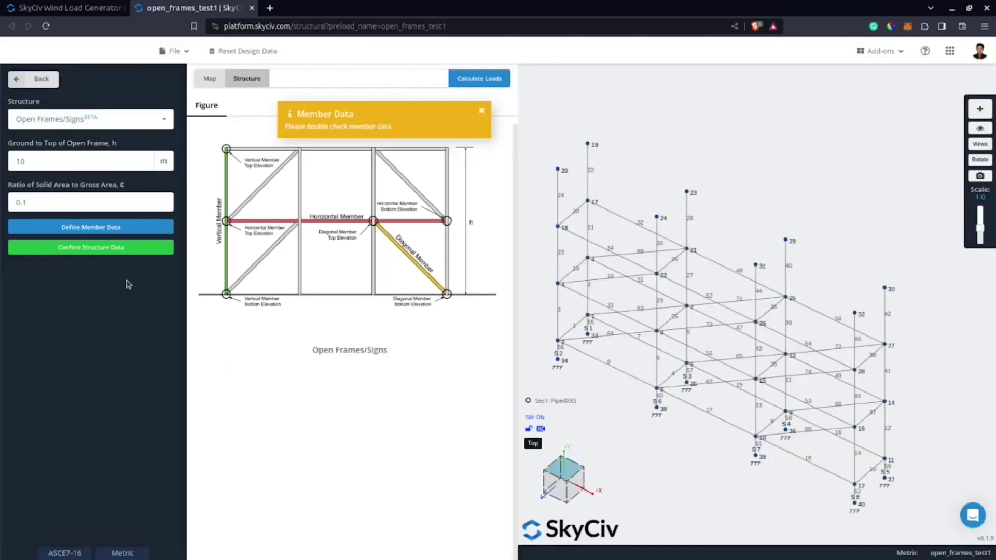
pyautogui.click(132, 248)
pyautogui.click(482, 110)
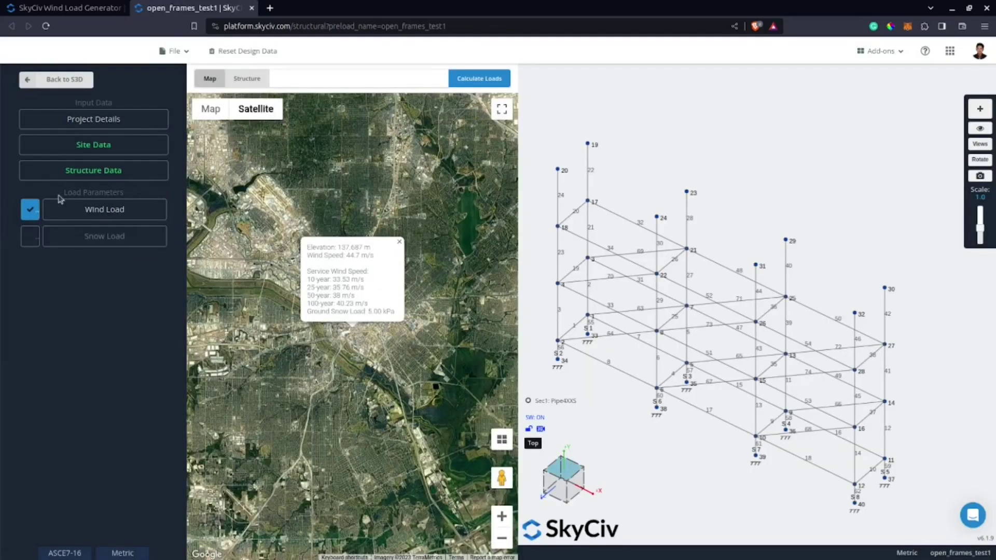
# In the wind load parameters, set exposure category B, wind source direction N and structure type ASCE 7-16 - Open Frames/Signs.
pyautogui.click(77, 218)
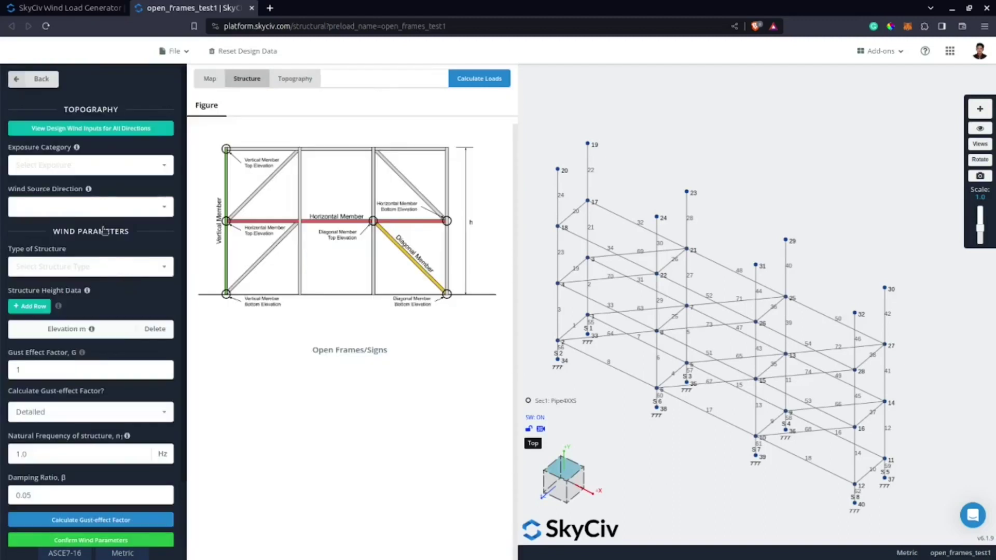
pyautogui.click(97, 166)
pyautogui.click(93, 191)
pyautogui.click(93, 210)
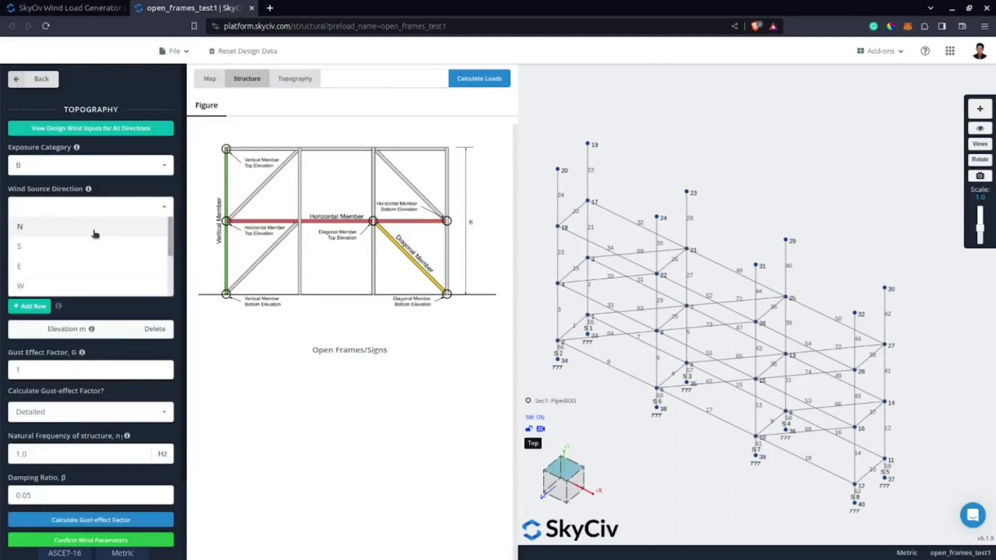
pyautogui.click(93, 229)
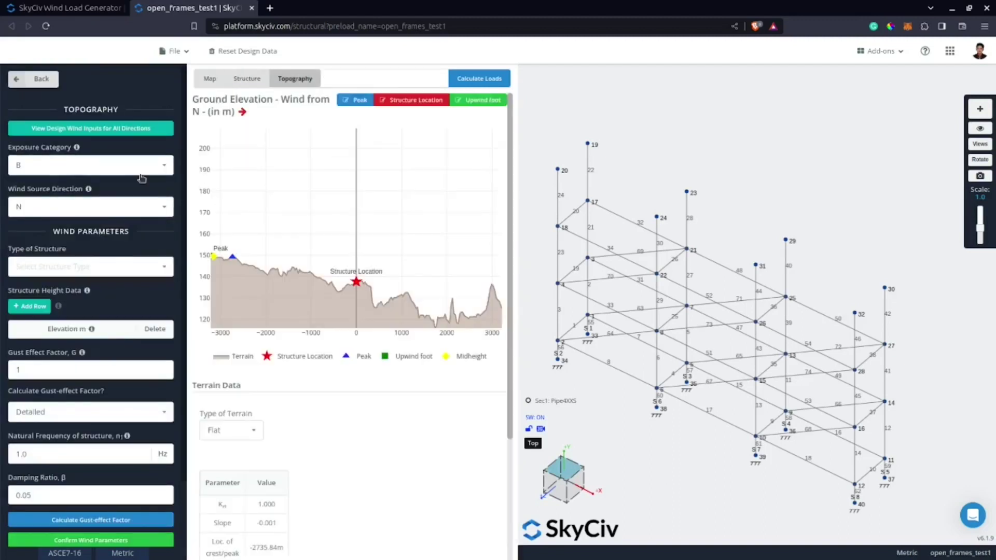
pyautogui.click(75, 266)
pyautogui.click(74, 289)
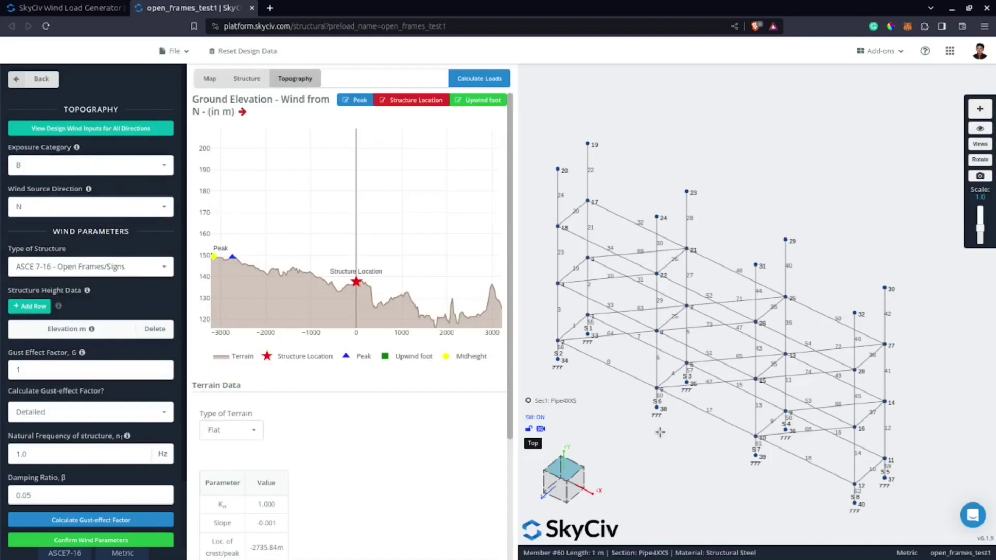
# Fill the structure height data with four elevation rows of 1, 4, 7 and 10 m.
pyautogui.scroll(3, 656, 338)
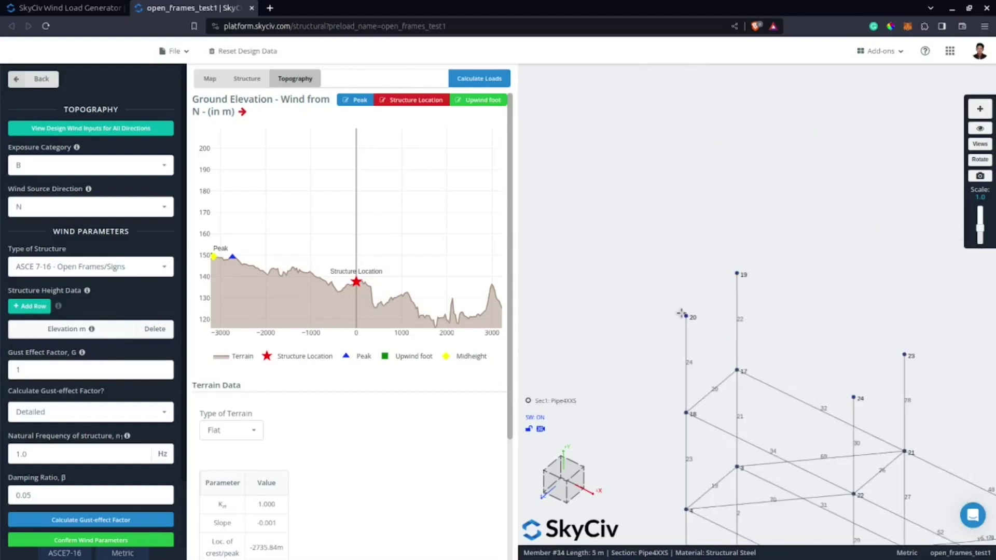
pyautogui.click(50, 306)
pyautogui.tripleClick(50, 307)
pyautogui.click(71, 345)
pyautogui.write('1')
pyautogui.click(69, 352)
pyautogui.write('4')
pyautogui.press('Return')
pyautogui.write('7')
pyautogui.press('Return')
pyautogui.write('10')
pyautogui.click(162, 407)
pyautogui.scroll(-3, 163, 407)
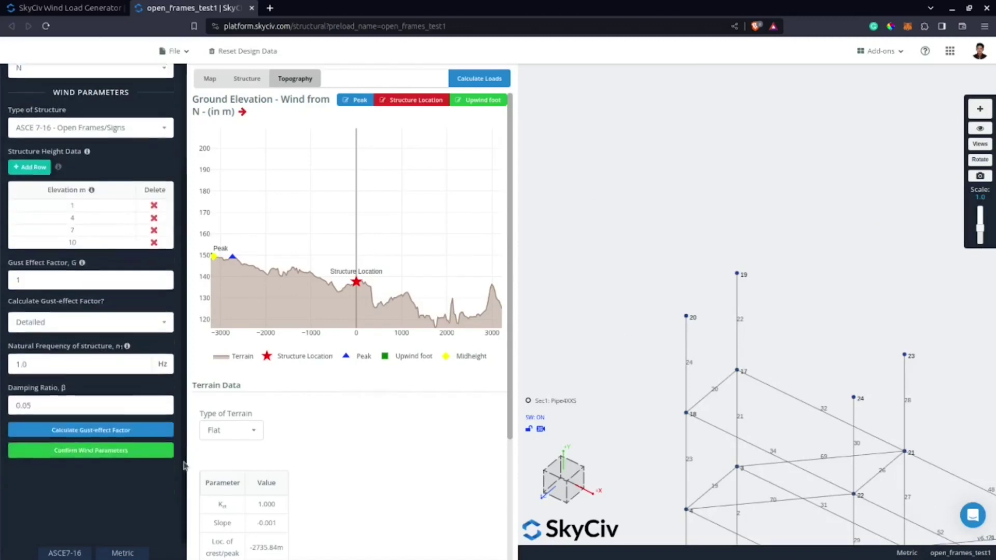
pyautogui.moveTo(748, 498); pyautogui.dragTo(601, 195)
pyautogui.scroll(-3, 699, 300)
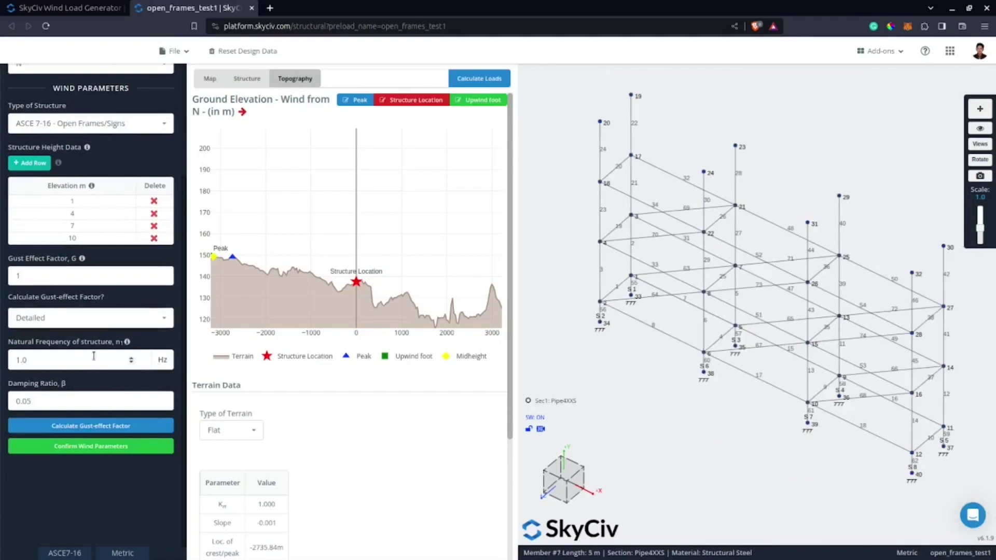
# Set the structure's natural frequency to 2.4 Hz and calculate the gust-effect factor with the Detailed method.
pyautogui.doubleClick(14, 360)
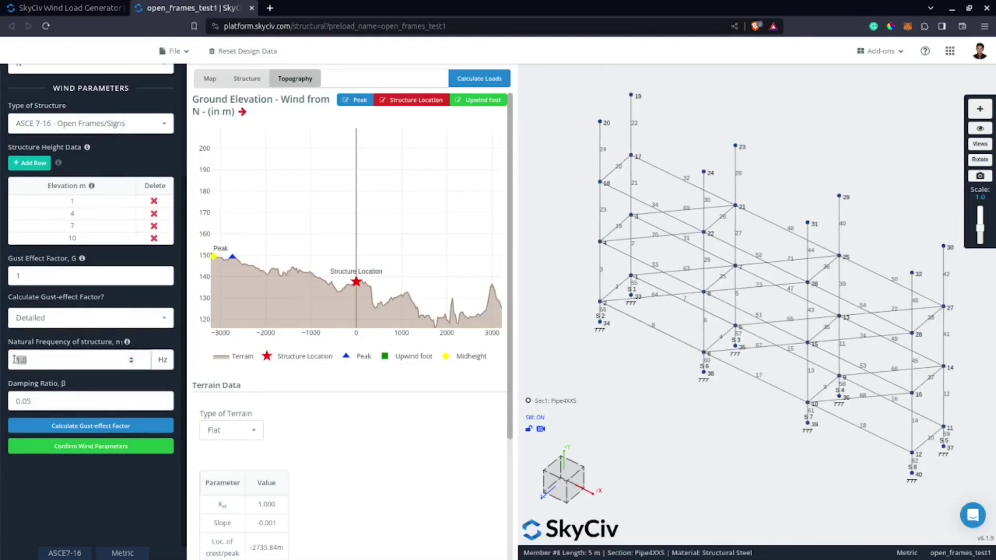
pyautogui.write('2.4')
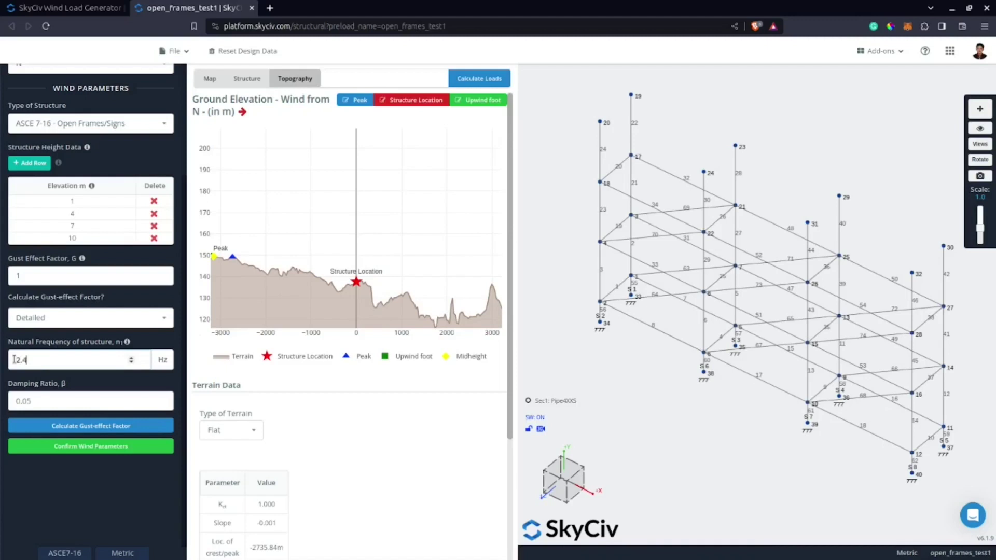
pyautogui.click(108, 426)
pyautogui.scroll(-2, 493, 398)
pyautogui.click(602, 519)
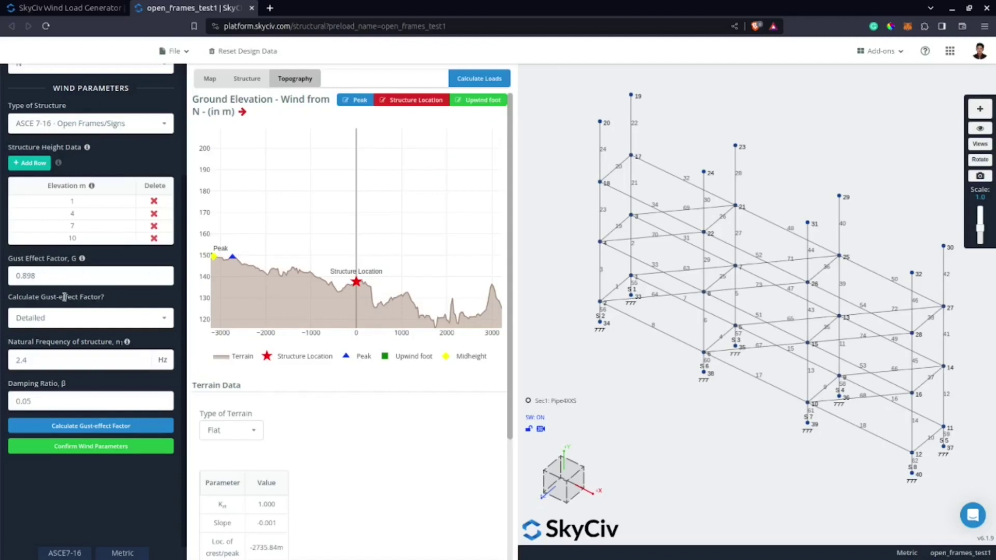
# Override the gust effect factor with 1.0 and confirm the wind parameters.
pyautogui.hotkey('ctrl', 'a')
pyautogui.write('1')
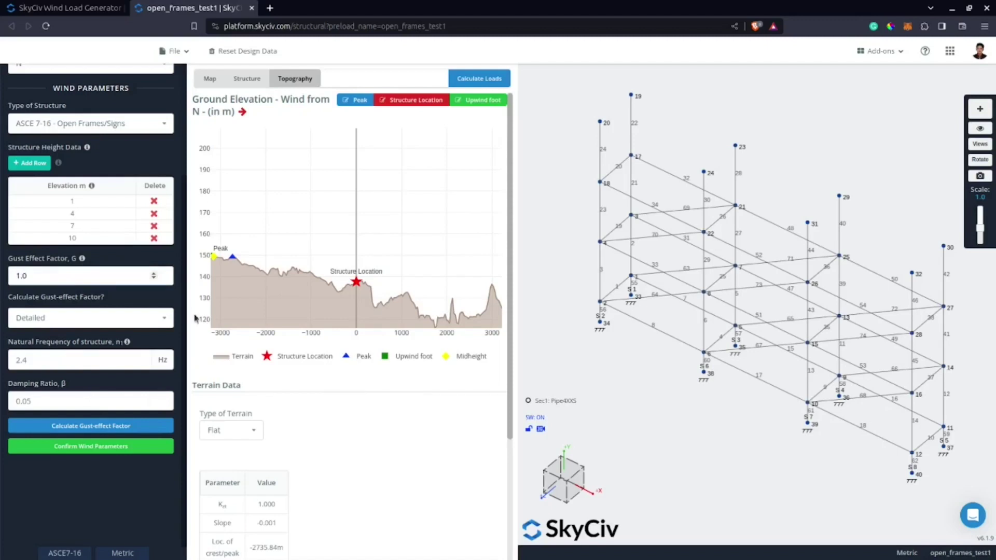
pyautogui.click(127, 446)
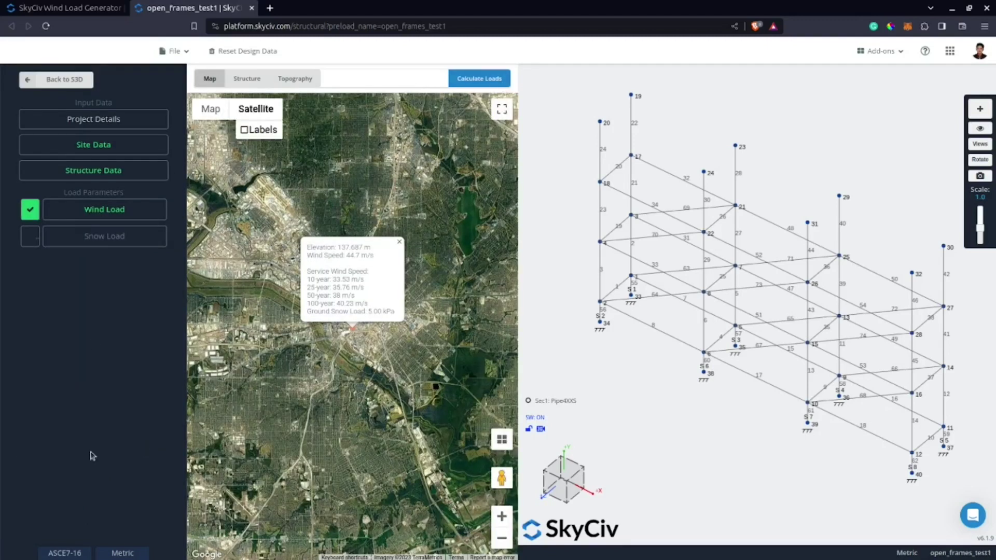
# Calculate the loads, look through the members' wind pressure table and open the results of member 60.
pyautogui.click(480, 80)
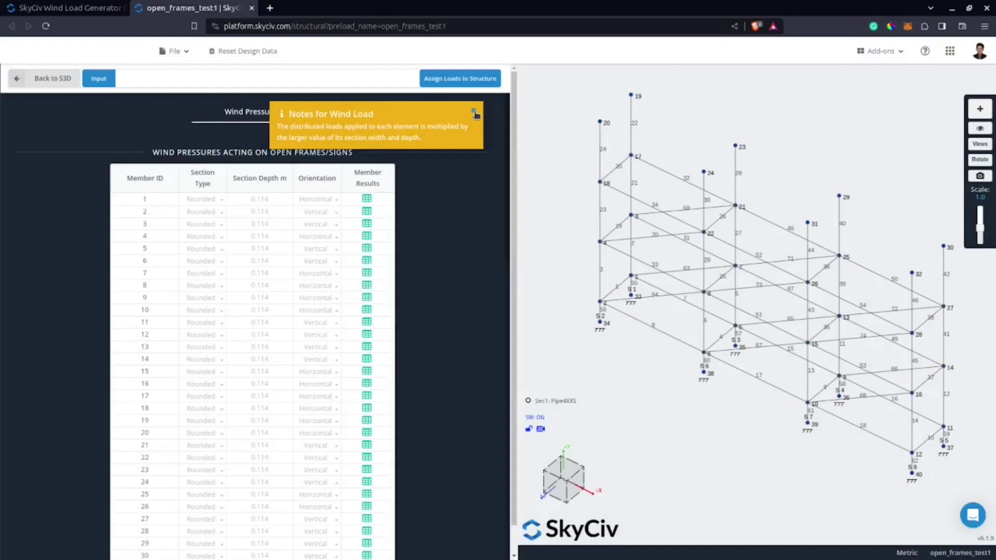
pyautogui.scroll(-10, 441, 254)
pyautogui.scroll(4, 440, 270)
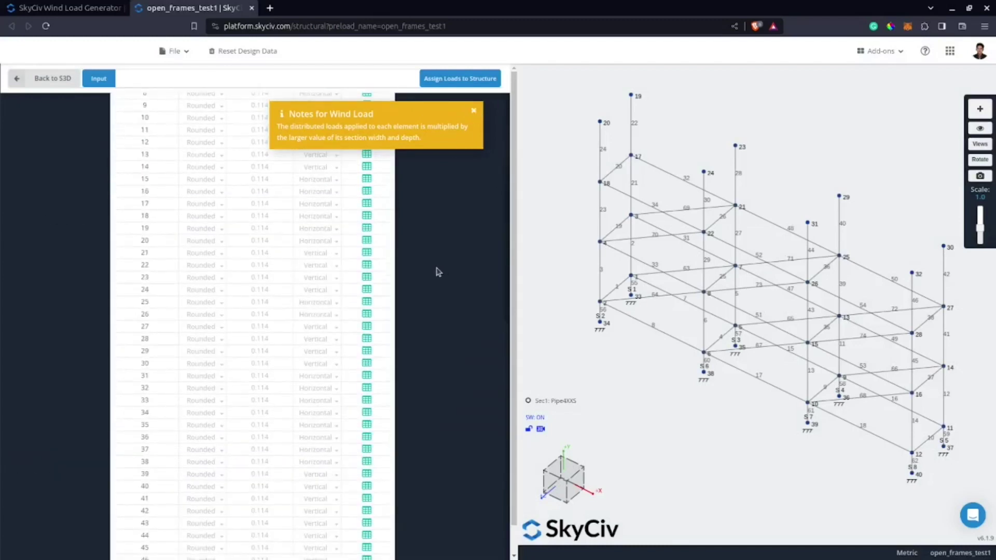
pyautogui.scroll(4, 418, 302)
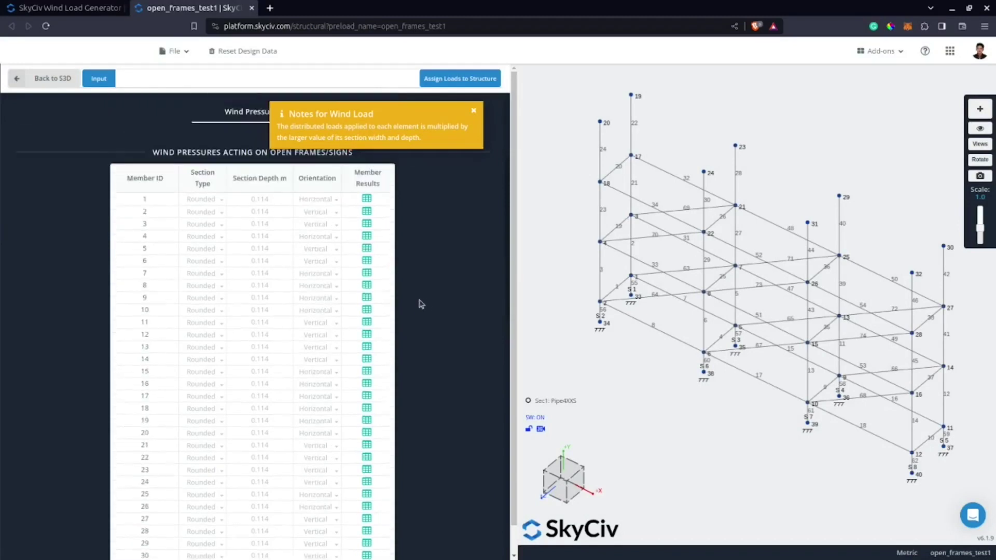
pyautogui.scroll(-10, 375, 270)
pyautogui.scroll(6, 217, 236)
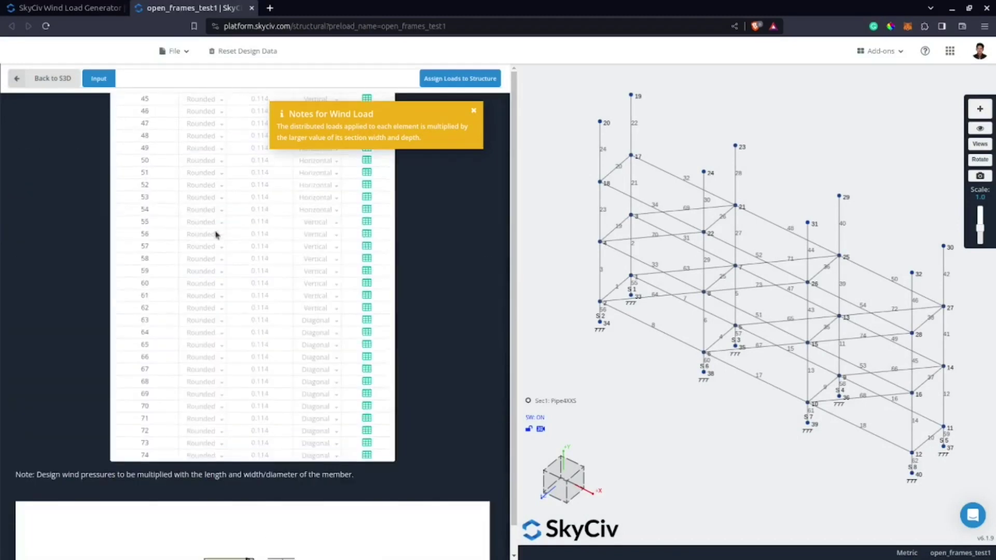
pyautogui.click(366, 283)
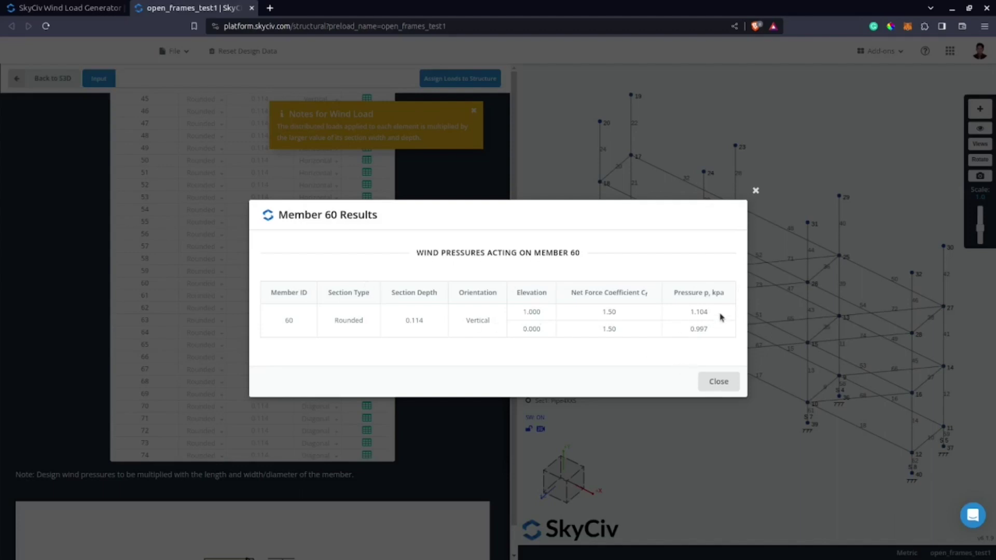
# Close the member 60 results and the wind load note, and examine the side-profile pressure diagram below the results table.
pyautogui.click(717, 382)
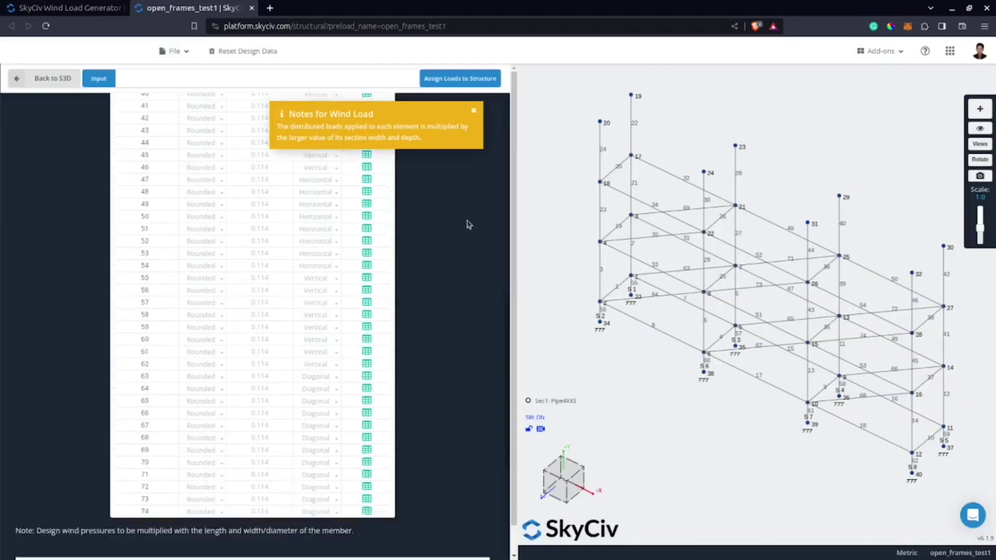
pyautogui.click(474, 111)
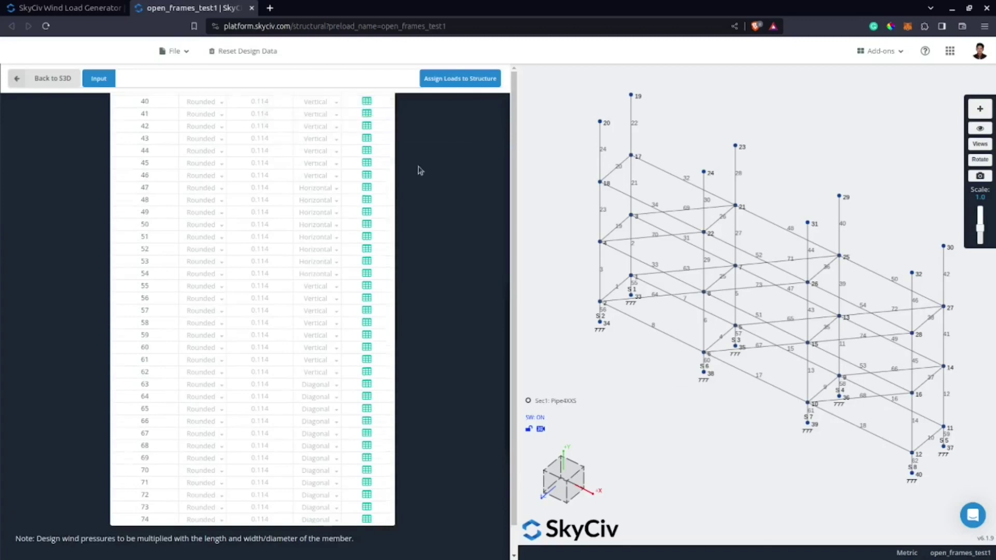
pyautogui.scroll(-8, 421, 256)
pyautogui.scroll(-1, 308, 297)
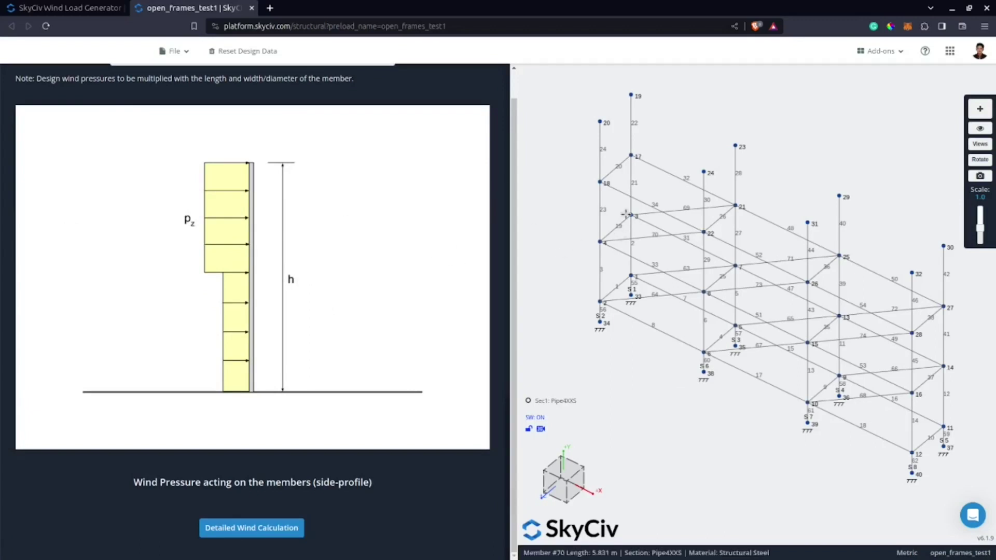
pyautogui.scroll(10, 304, 394)
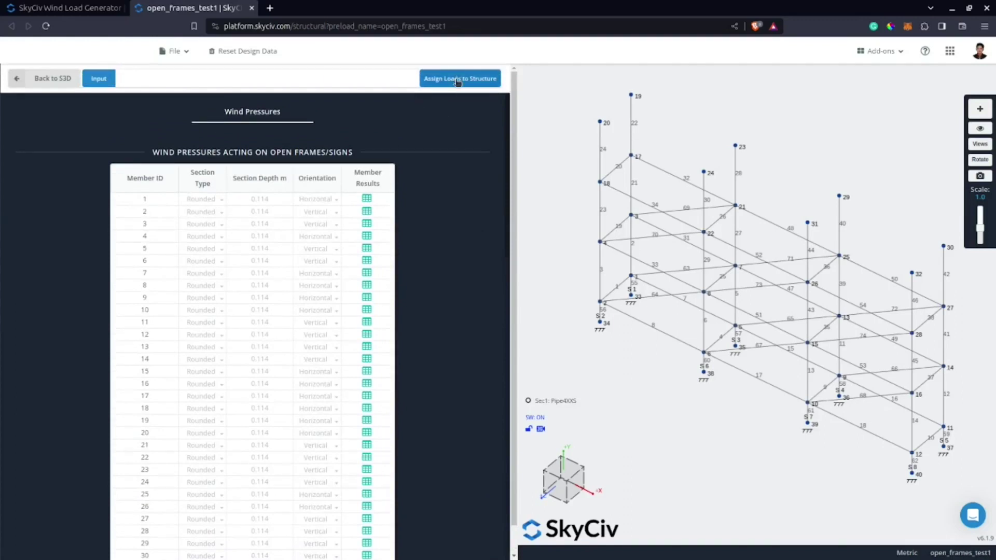
# Open the load assignment for the structure and add a member load with Global axis and +X direction.
pyautogui.click(460, 80)
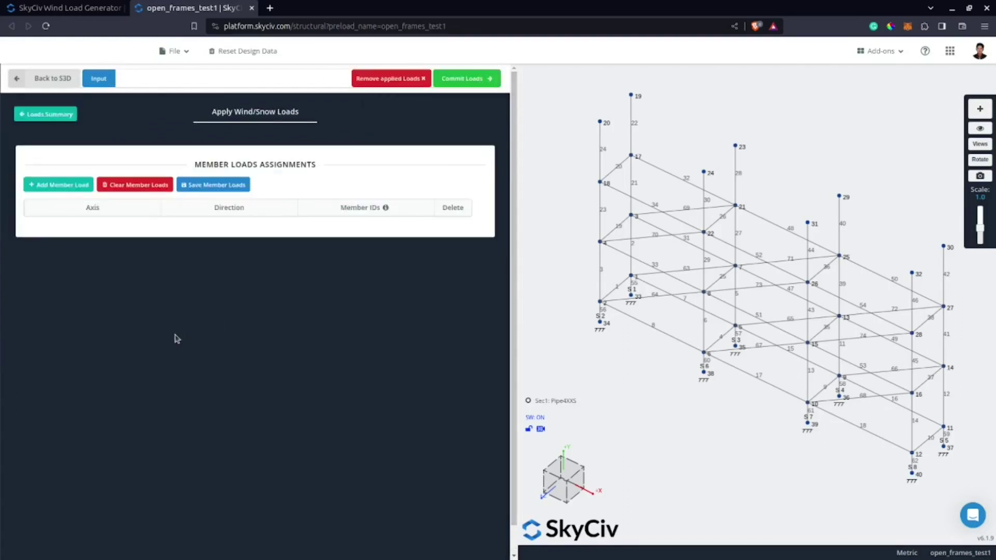
pyautogui.click(70, 189)
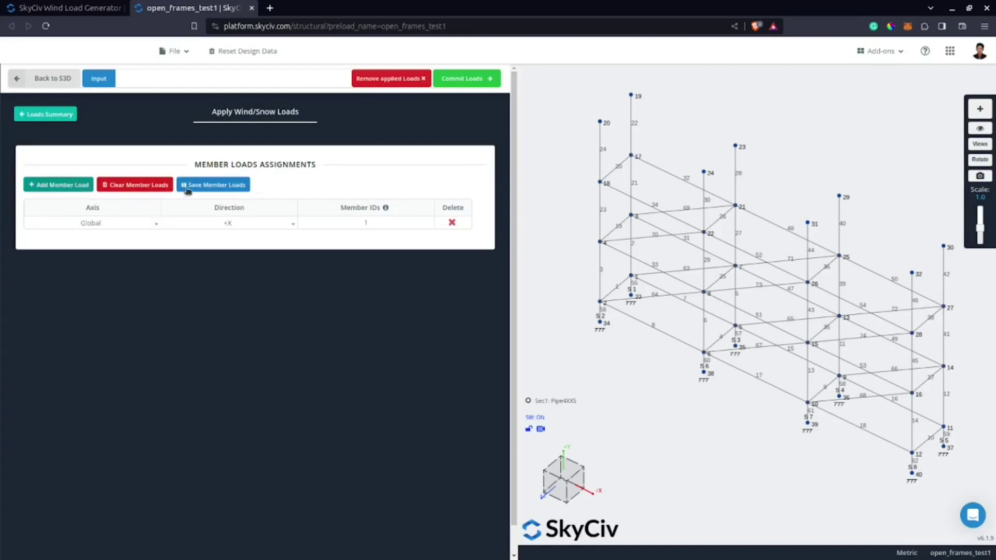
pyautogui.click(135, 231)
pyautogui.click(210, 243)
pyautogui.click(253, 227)
pyautogui.click(340, 249)
# Assign the +X member load to member IDs 8,17,18 and commit it to the model.
pyautogui.click(361, 221)
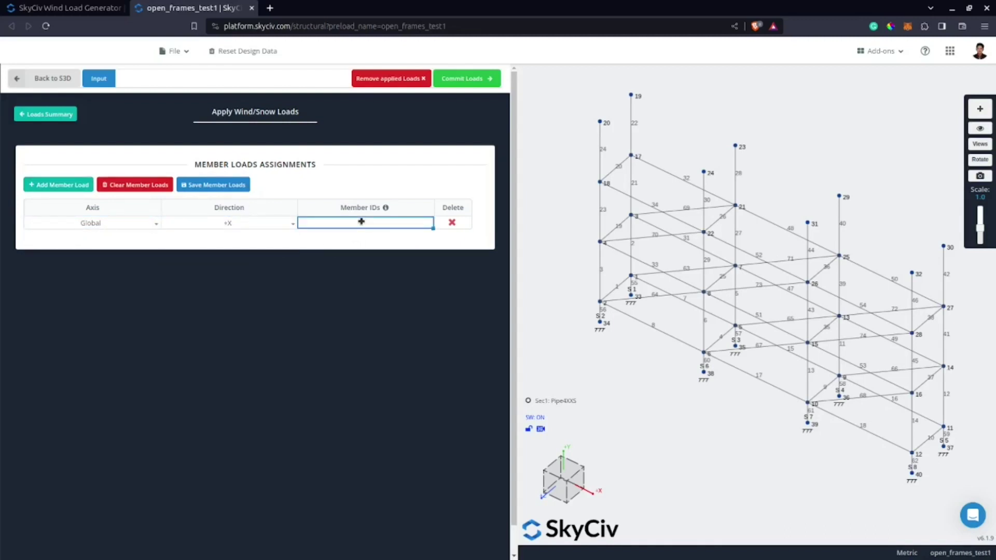
pyautogui.click(391, 238)
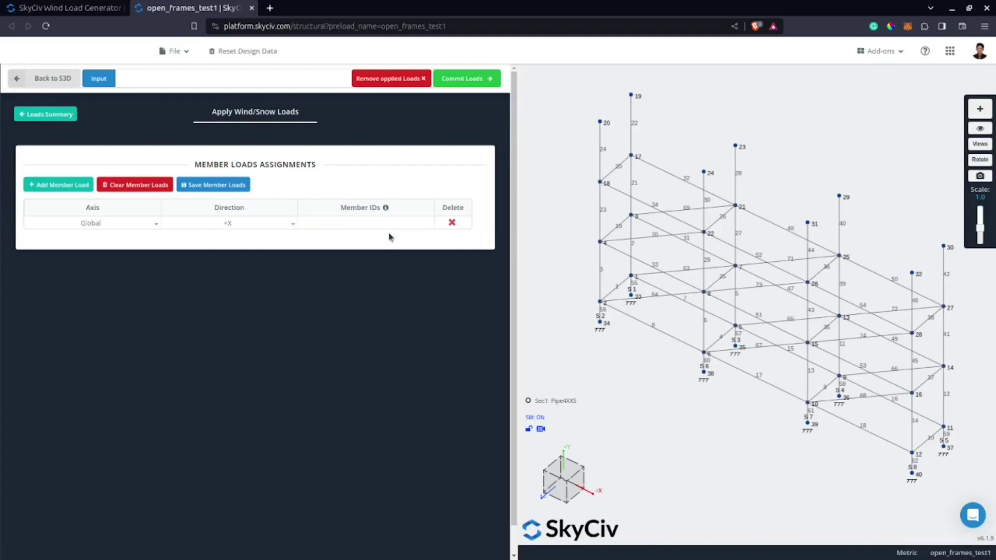
pyautogui.click(393, 221)
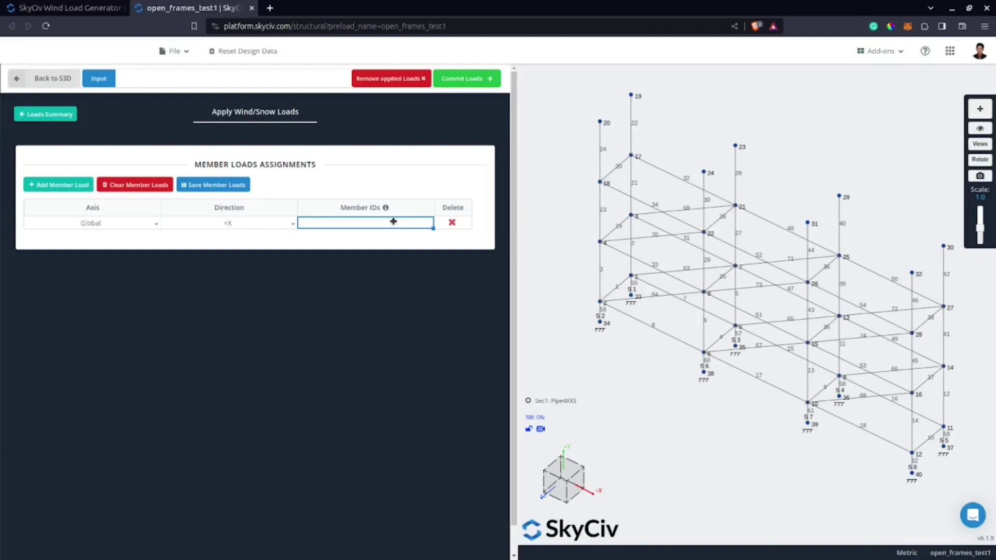
pyautogui.write('8,')
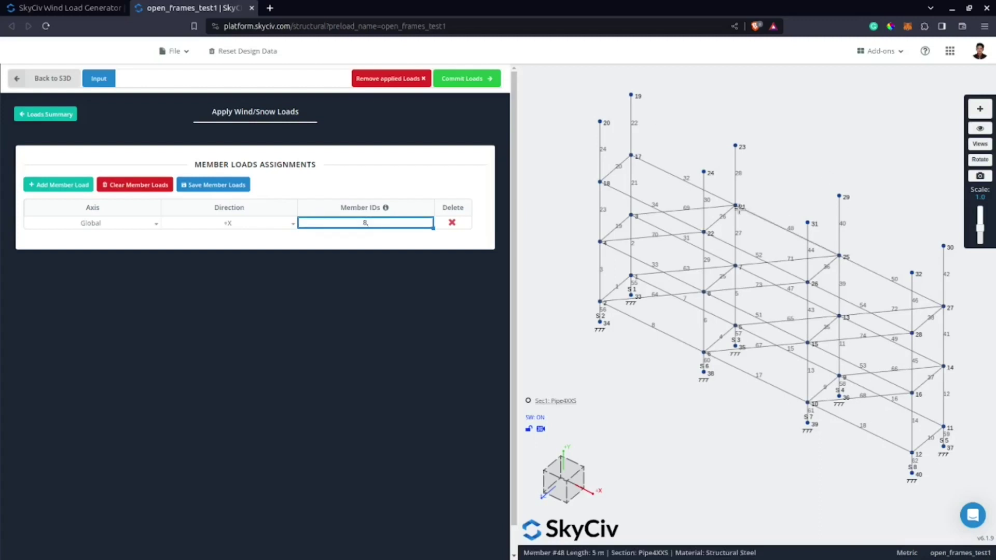
pyautogui.press('BackSpace')
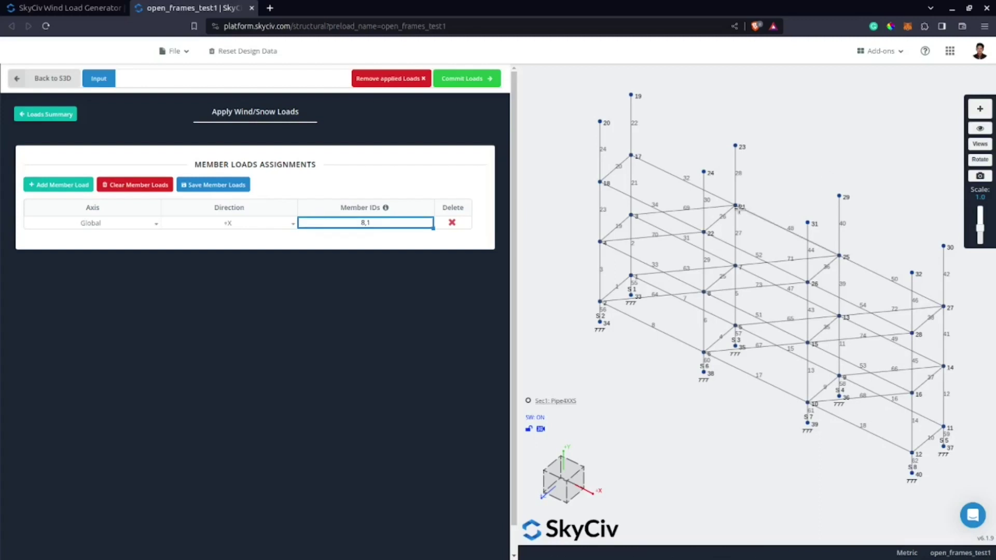
pyautogui.write(',17,18')
pyautogui.press('Return')
pyautogui.click(488, 79)
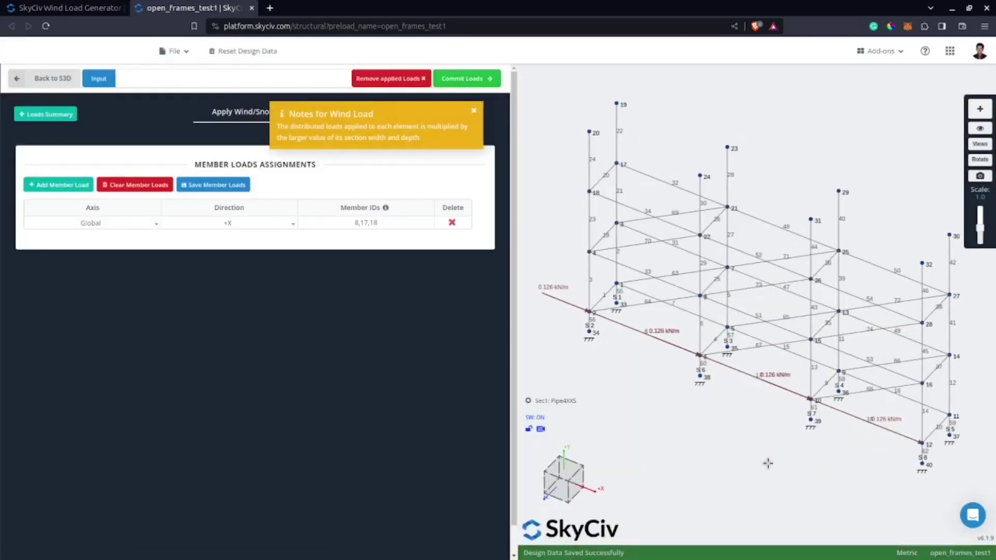
# Change the member load's direction to -Z, commit the loads and check them on the model.
pyautogui.click(280, 224)
pyautogui.click(268, 278)
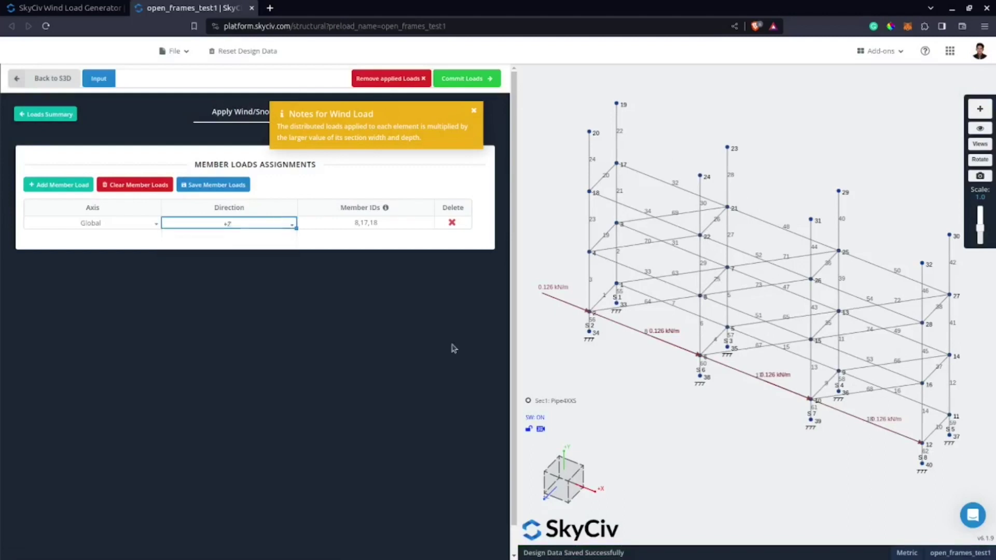
pyautogui.click(273, 226)
pyautogui.click(260, 291)
pyautogui.click(489, 81)
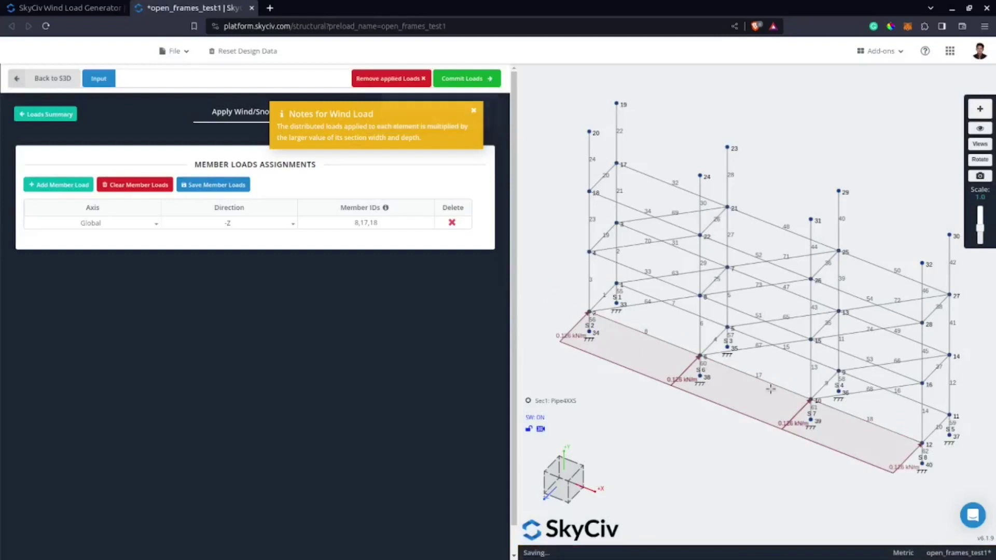
pyautogui.moveTo(674, 506); pyautogui.dragTo(807, 415)
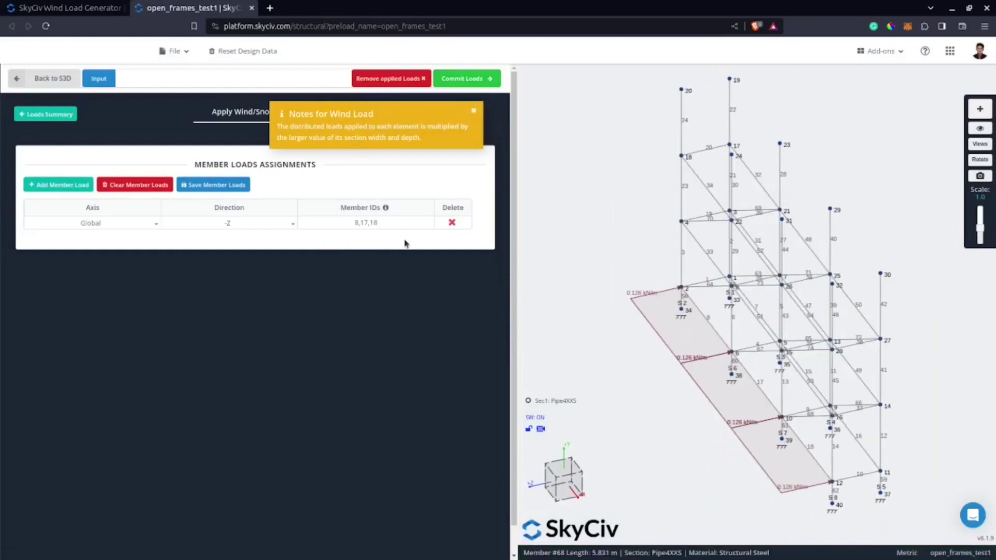
# Replace the -Z load's member IDs with the range 10-20 and commit the loads.
pyautogui.click(394, 224)
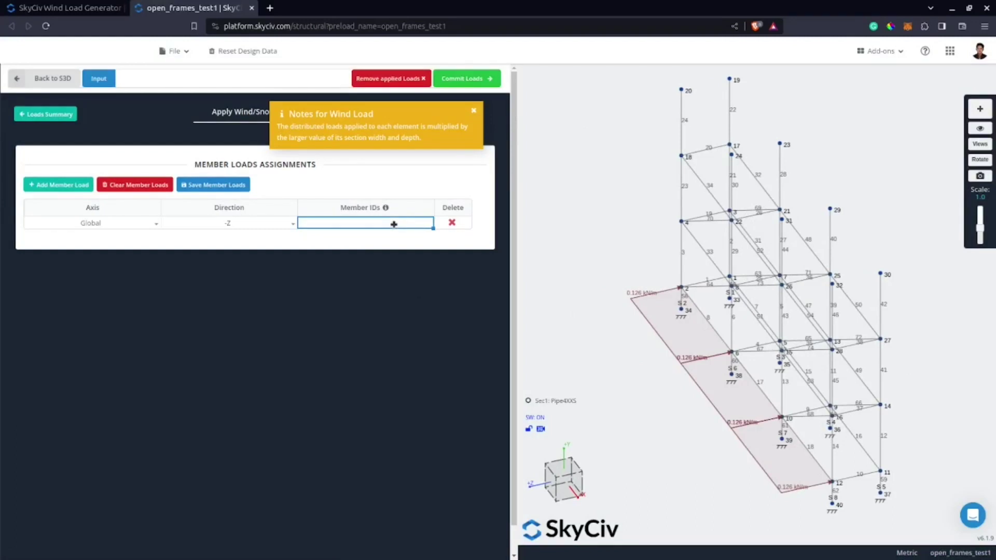
pyautogui.write('10-20')
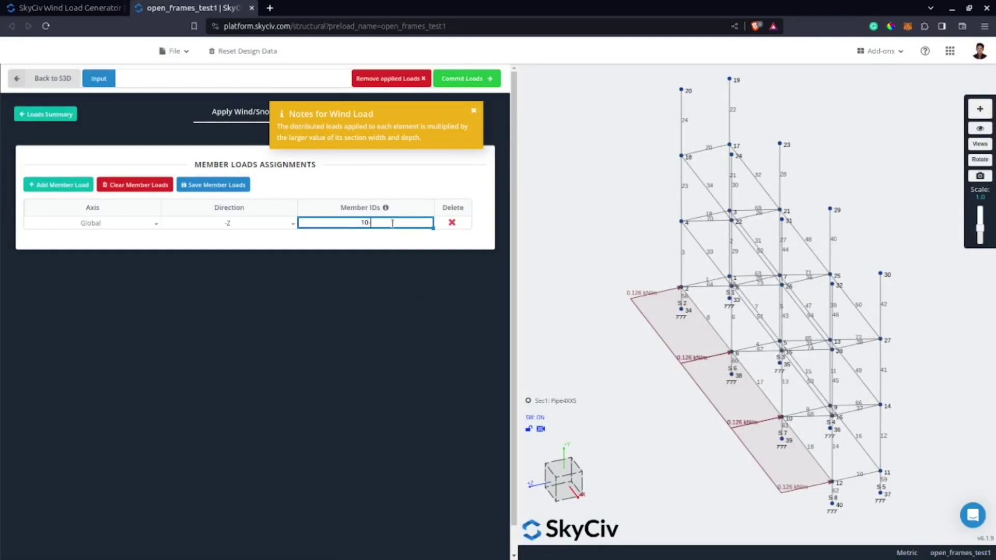
pyautogui.click(476, 81)
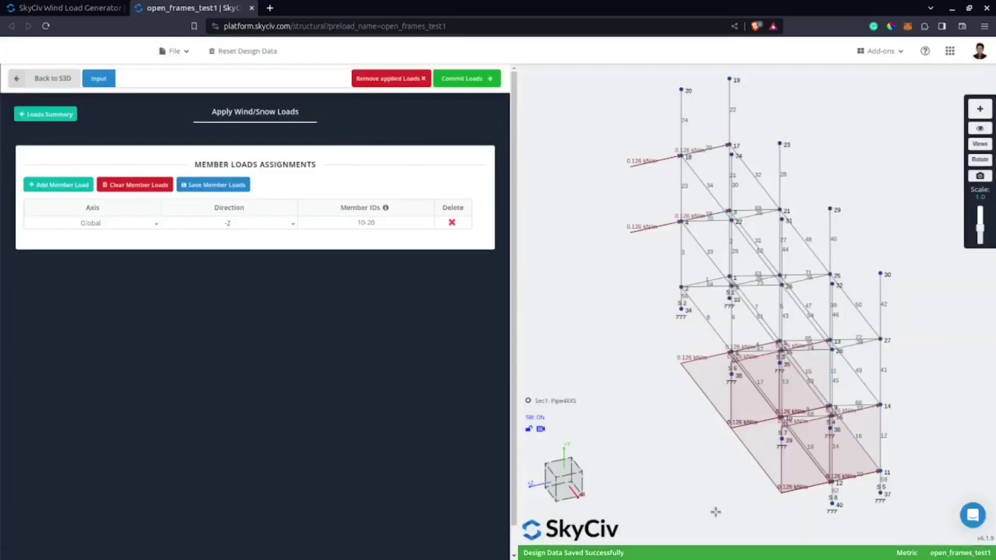
# Hide the model's nodes and reduce the load display scale to 0.2 to make the applied loads easier to see.
pyautogui.moveTo(716, 512); pyautogui.dragTo(760, 486)
pyautogui.scroll(5, 763, 439)
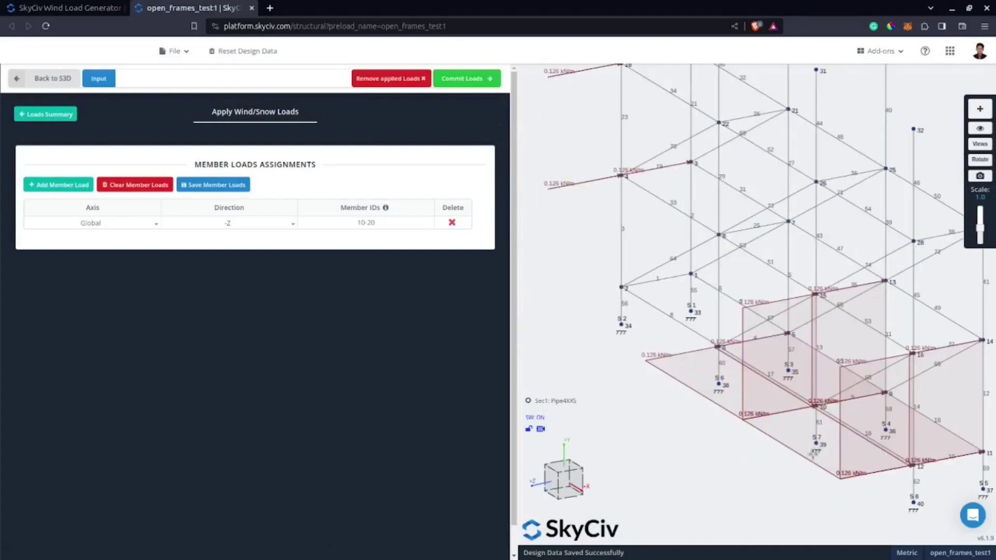
pyautogui.click(984, 129)
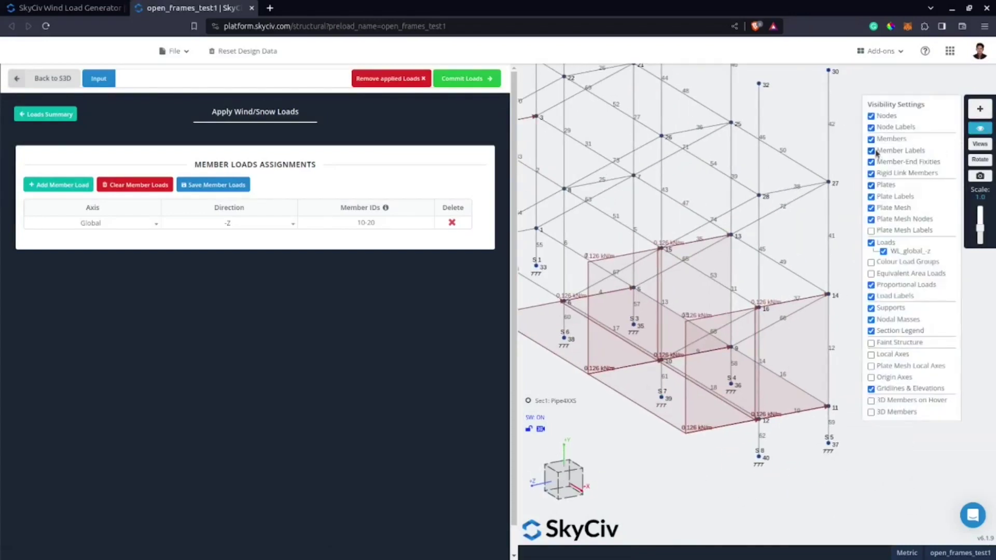
pyautogui.click(872, 116)
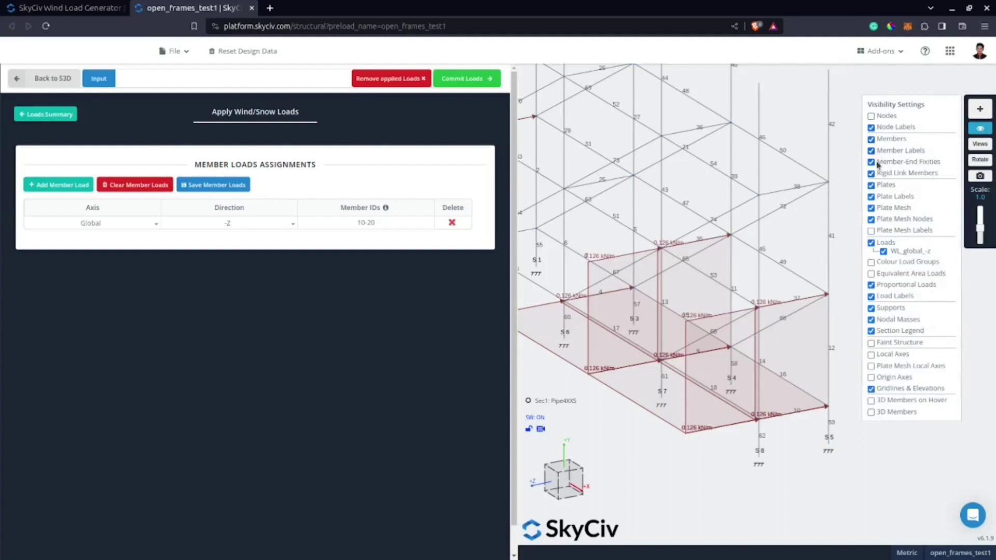
pyautogui.moveTo(978, 224); pyautogui.dragTo(980, 243)
# Examine the -Z loads applied to members 10-20 from several angles and zoom levels.
pyautogui.moveTo(675, 456); pyautogui.dragTo(732, 384)
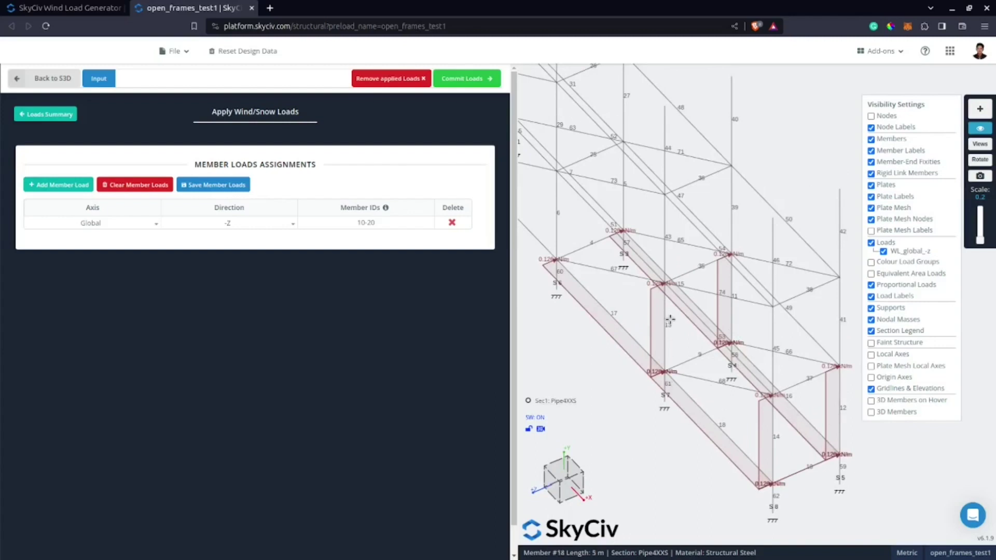
pyautogui.moveTo(673, 476); pyautogui.dragTo(760, 484)
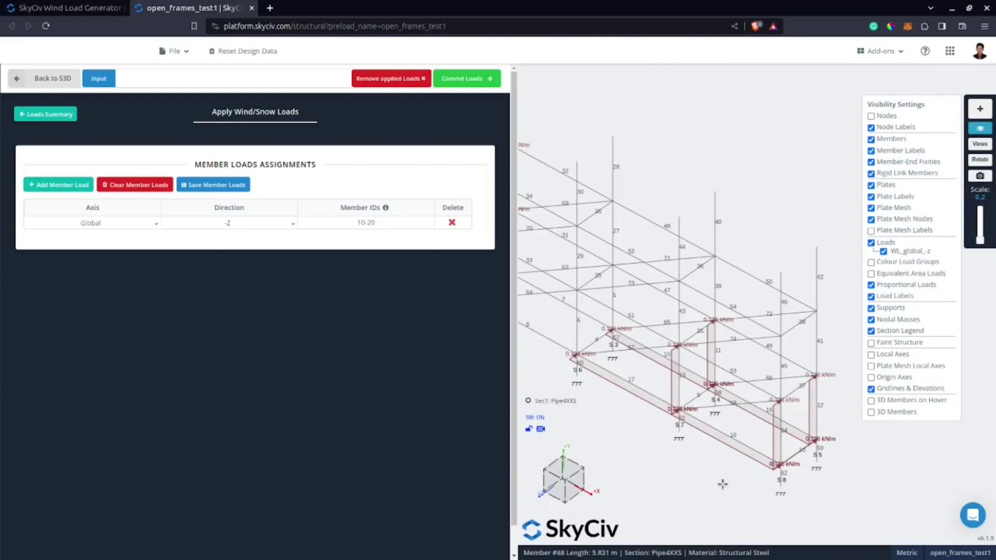
pyautogui.scroll(3, 752, 421)
pyautogui.scroll(-4, 672, 430)
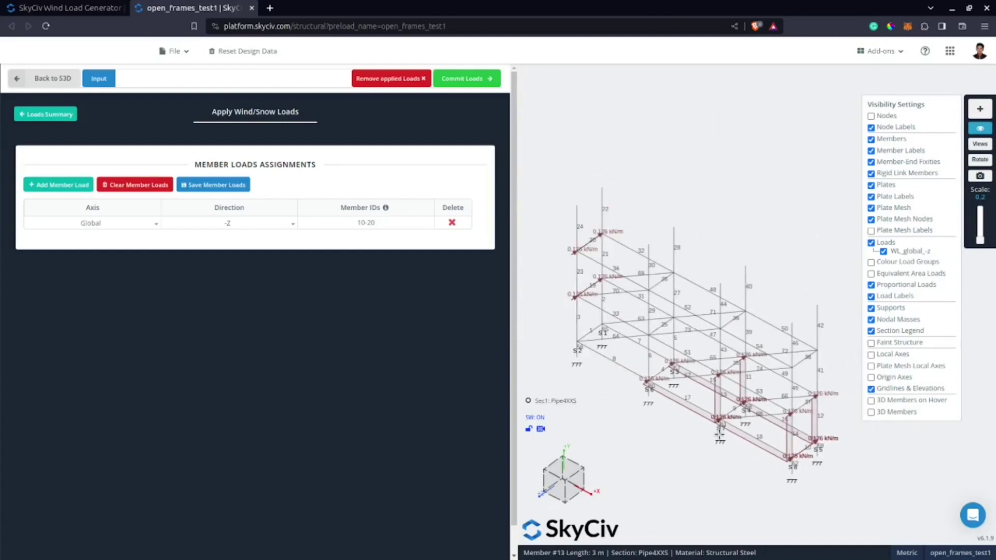
pyautogui.scroll(1, 696, 405)
pyautogui.scroll(4, 688, 274)
pyautogui.scroll(2, 688, 273)
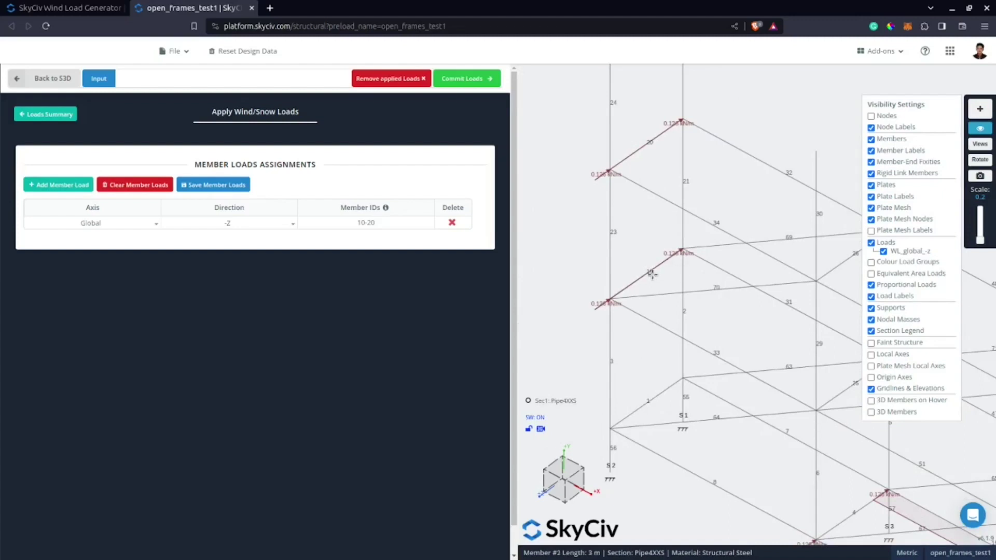
pyautogui.scroll(-2, 672, 160)
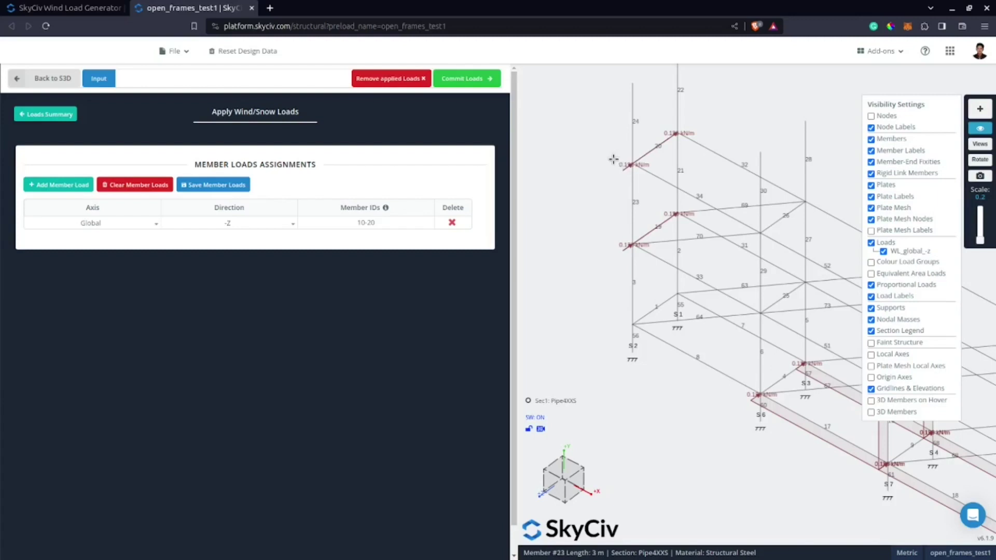
# Select all members of the +Z face as the -Z load's member IDs, commit the loads and set their display scale to 0.7.
pyautogui.scroll(-5, 619, 162)
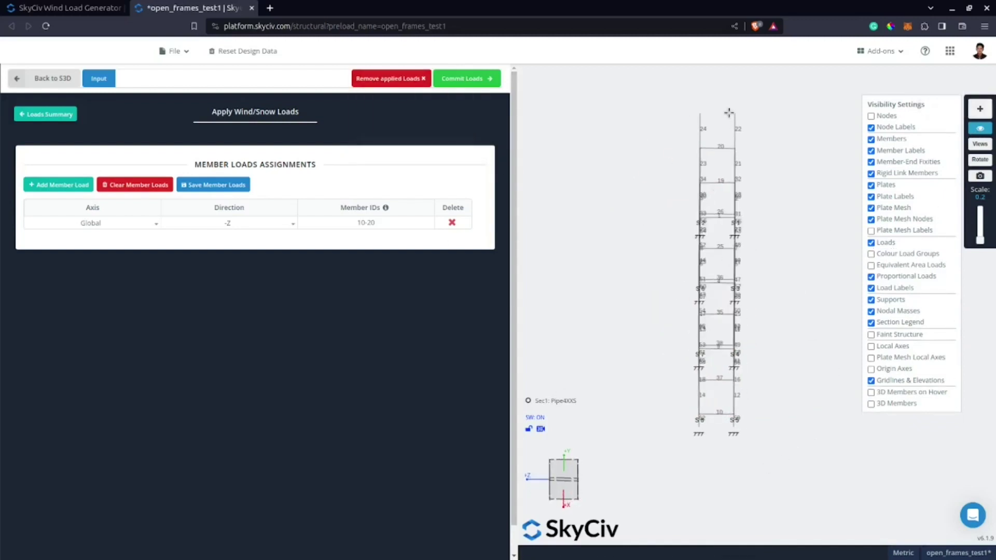
pyautogui.moveTo(714, 85); pyautogui.dragTo(657, 475)
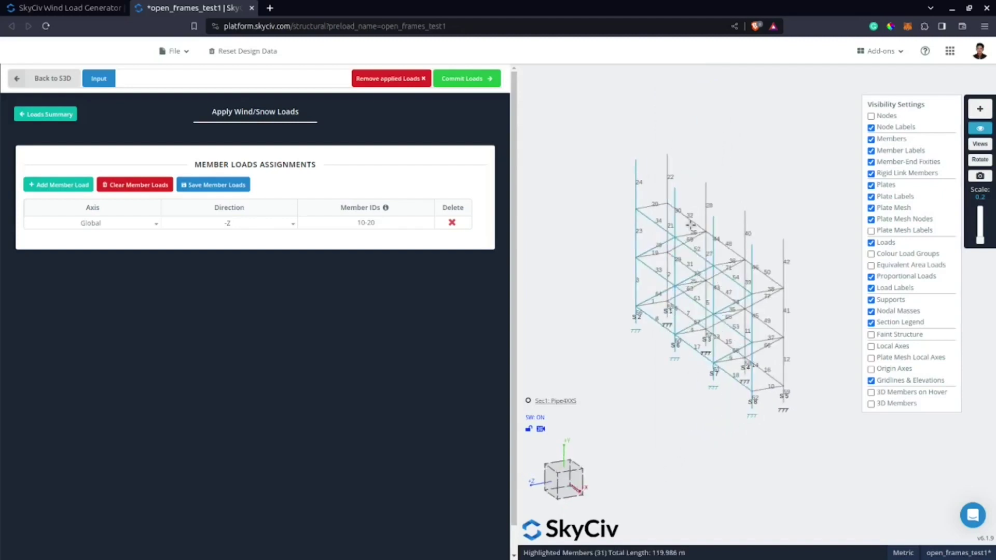
pyautogui.click(374, 220)
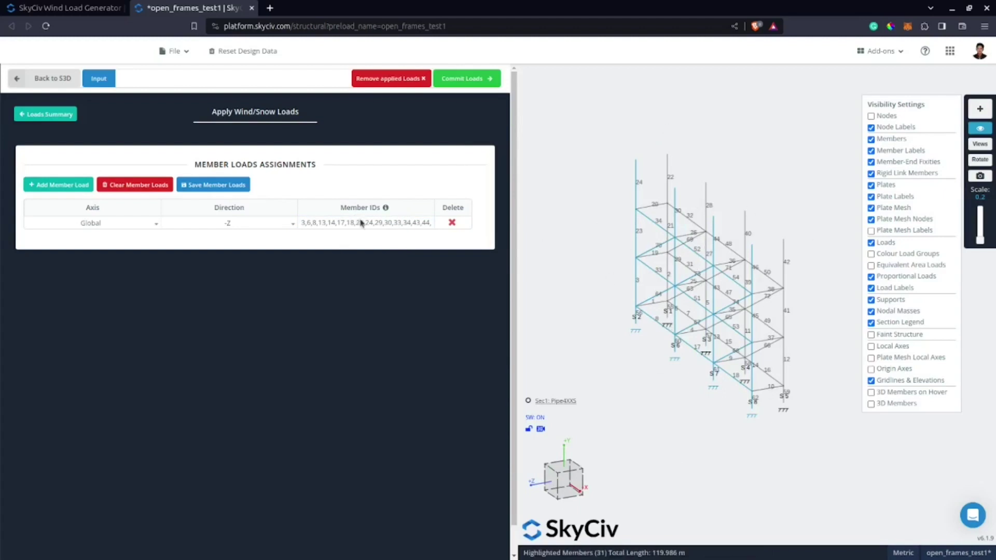
pyautogui.click(463, 78)
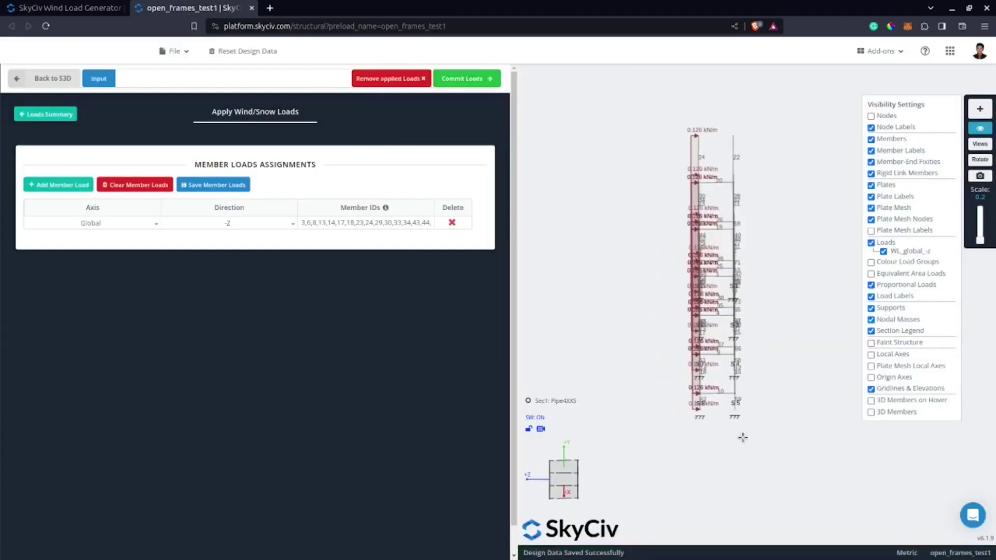
pyautogui.moveTo(979, 241)
pyautogui.mouseDown()
pyautogui.moveTo(980, 218)
pyautogui.moveTo(980, 232)
pyautogui.mouseUp()
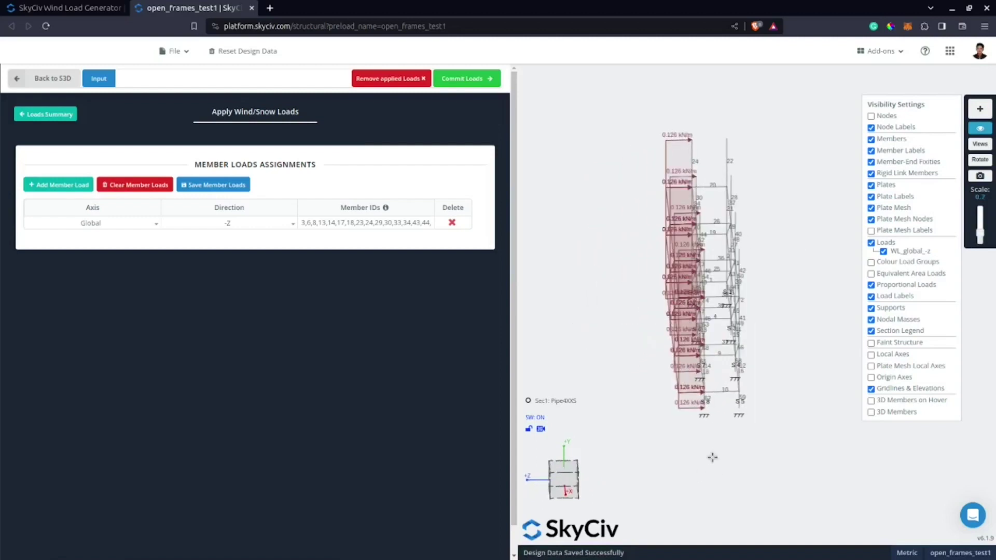
# Add a second member load on the global axis in the +X direction.
pyautogui.click(75, 186)
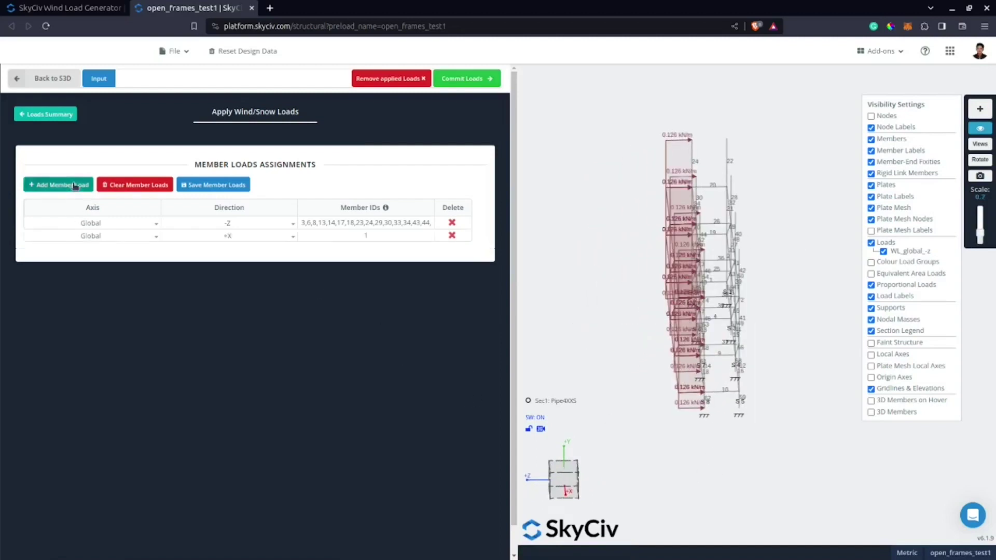
pyautogui.click(232, 236)
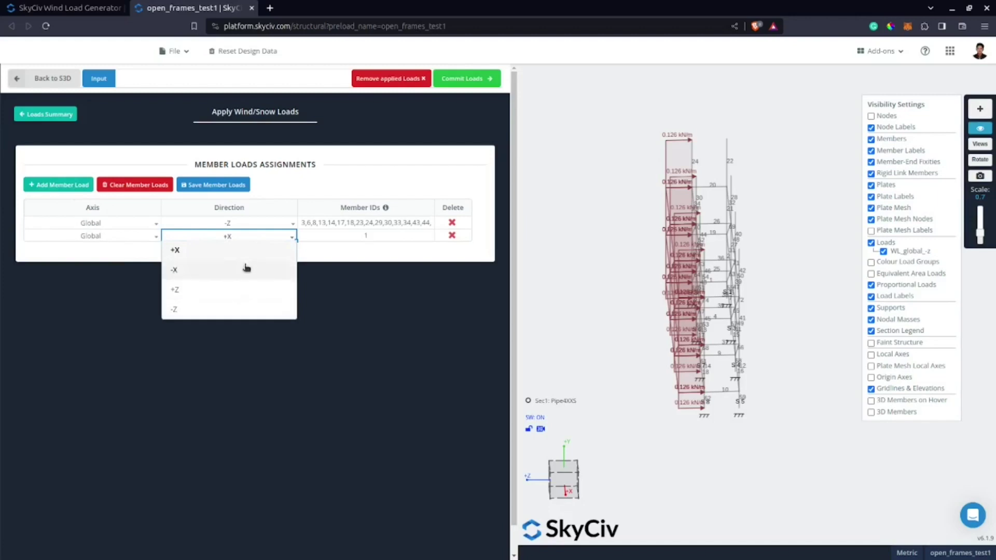
pyautogui.click(254, 251)
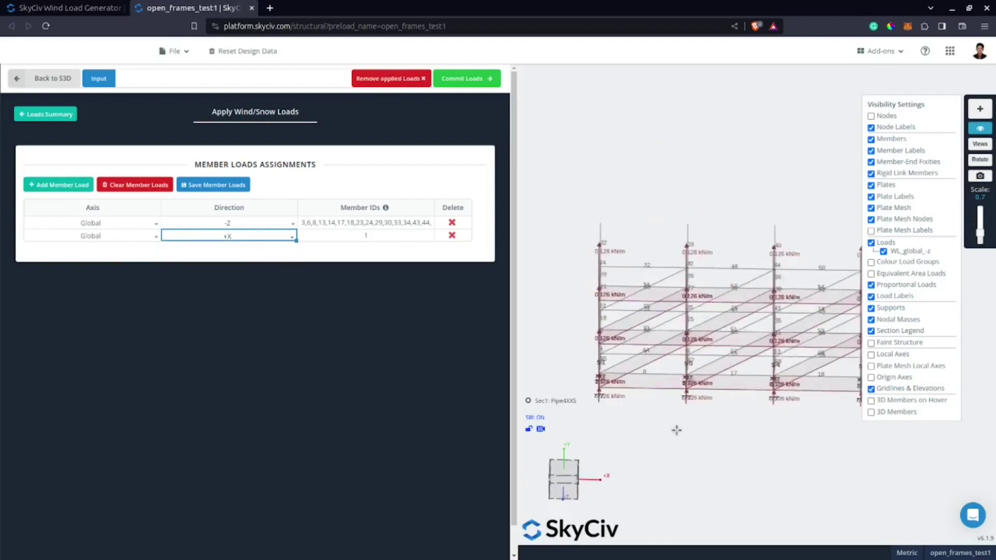
# Hide the loads, select all members of the four transverse frames as the +X load's member IDs, and commit the loads.
pyautogui.scroll(-3, 655, 353)
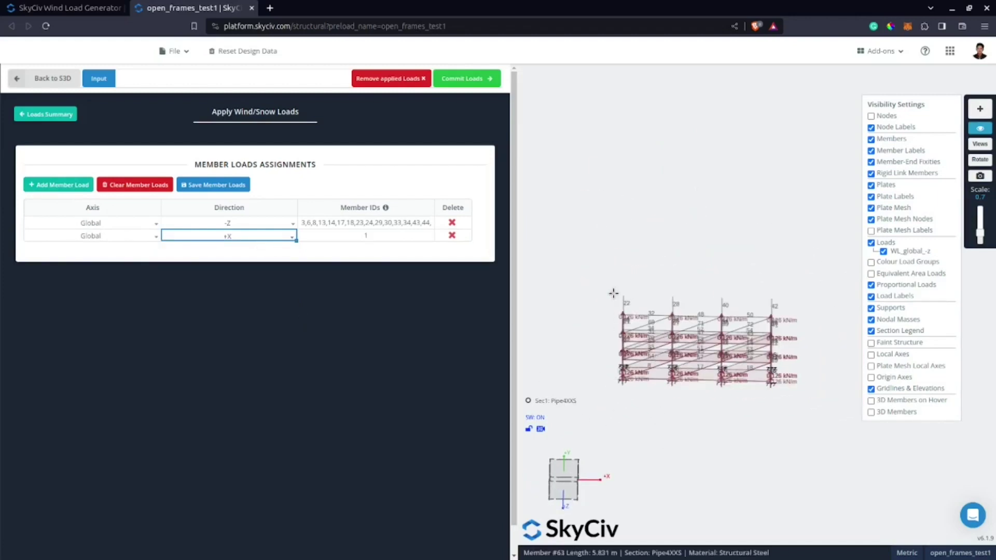
pyautogui.click(885, 243)
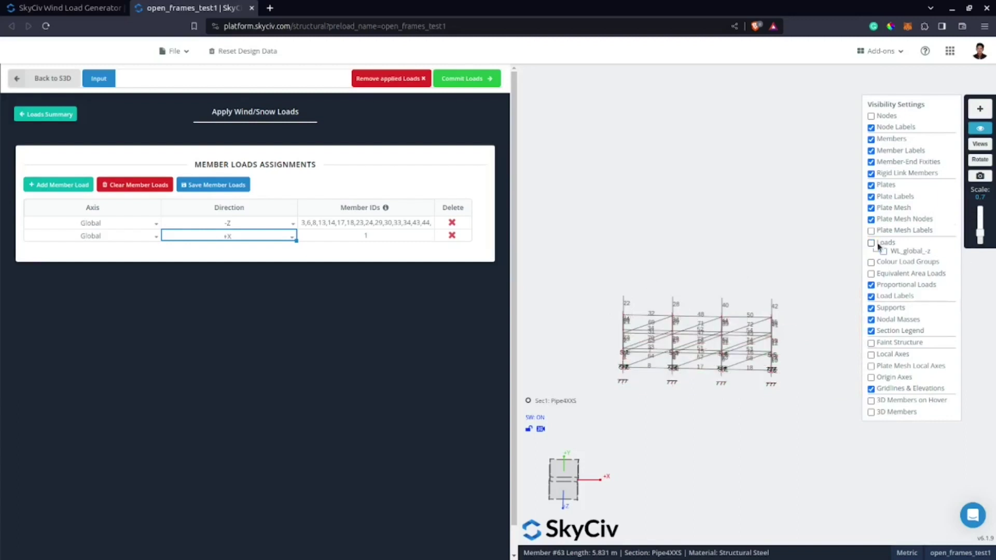
pyautogui.moveTo(639, 280); pyautogui.dragTo(580, 419)
pyautogui.moveTo(698, 277); pyautogui.dragTo(649, 401)
pyautogui.moveTo(736, 274); pyautogui.dragTo(691, 418)
pyautogui.moveTo(783, 282); pyautogui.dragTo(758, 430)
pyautogui.scroll(3, 759, 430)
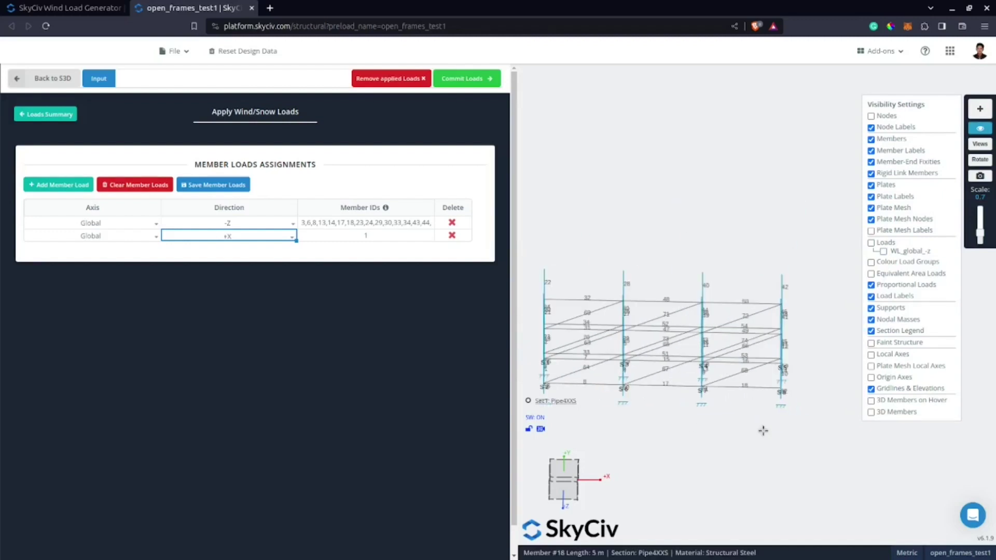
pyautogui.moveTo(761, 431); pyautogui.dragTo(586, 319)
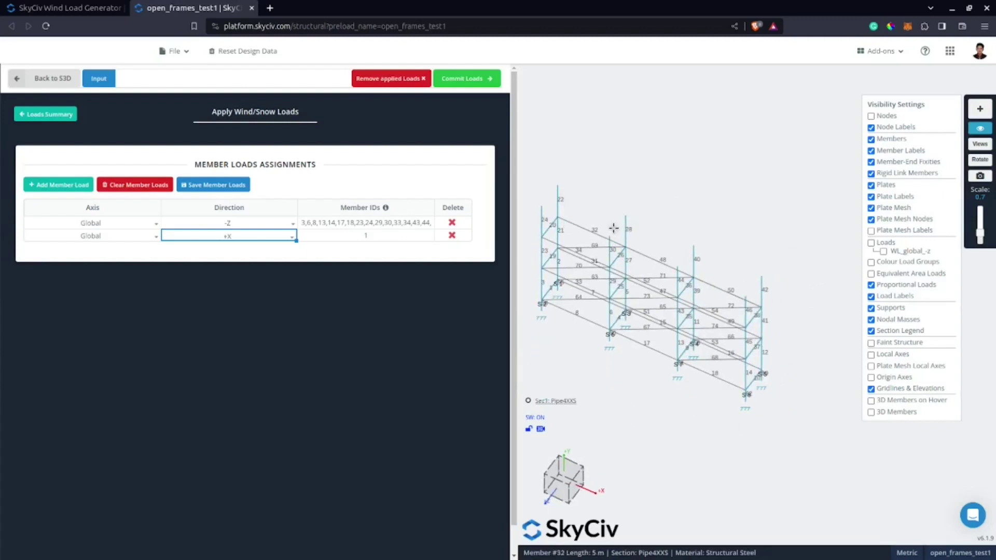
pyautogui.click(369, 236)
pyautogui.click(479, 79)
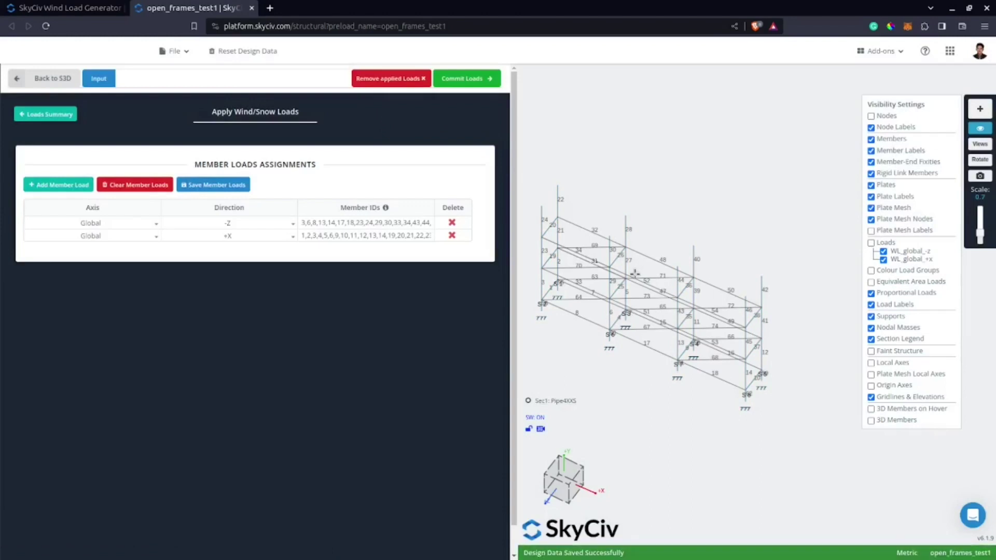
# Display only the WL_global_+x loads on the frame and reduce their display scale to 0.3.
pyautogui.click(884, 251)
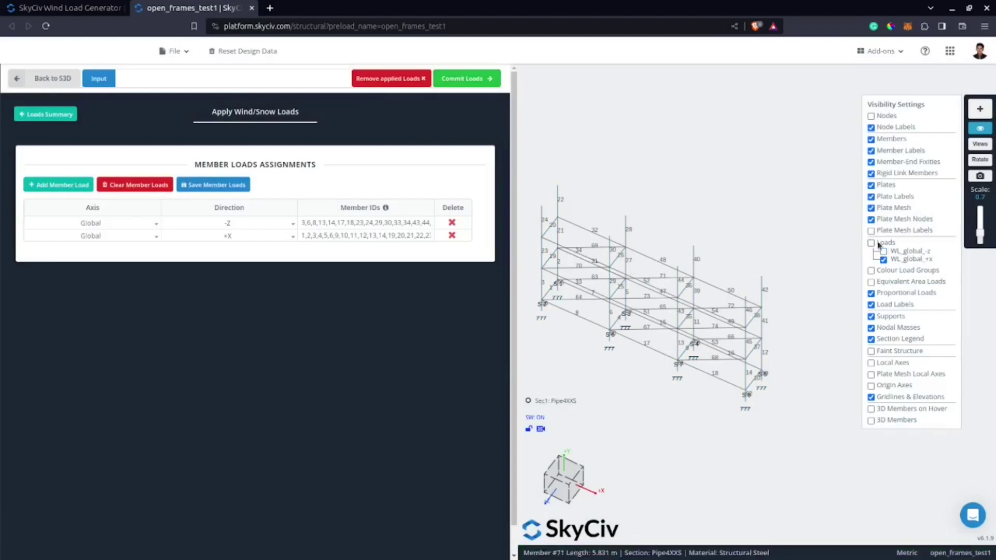
pyautogui.click(883, 251)
pyautogui.moveTo(631, 480); pyautogui.dragTo(657, 355)
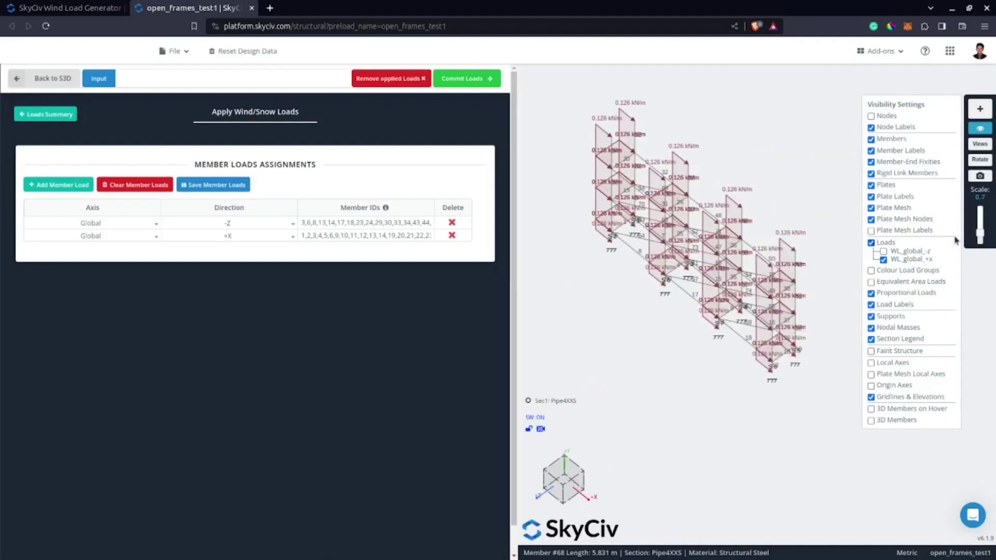
pyautogui.moveTo(980, 228); pyautogui.dragTo(981, 240)
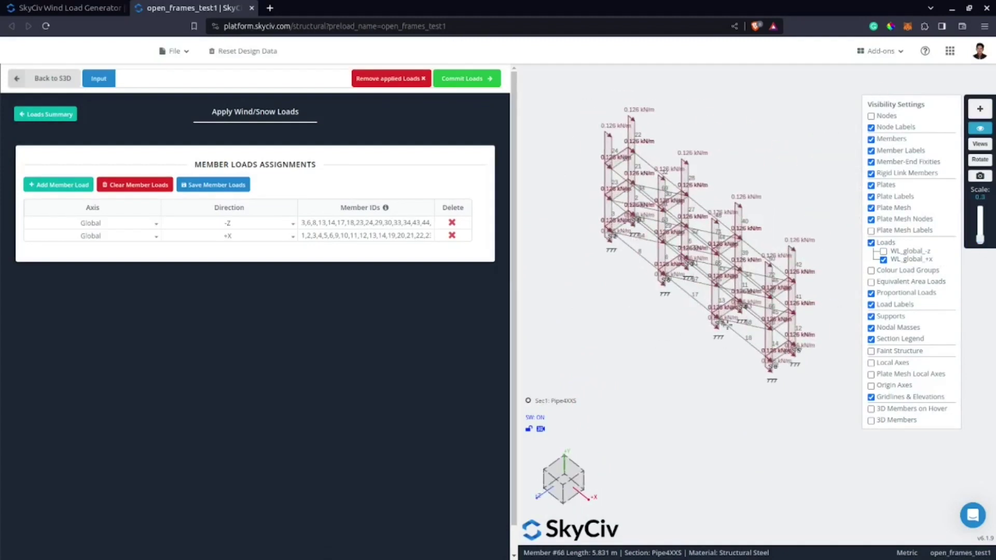
pyautogui.moveTo(624, 422); pyautogui.dragTo(740, 402)
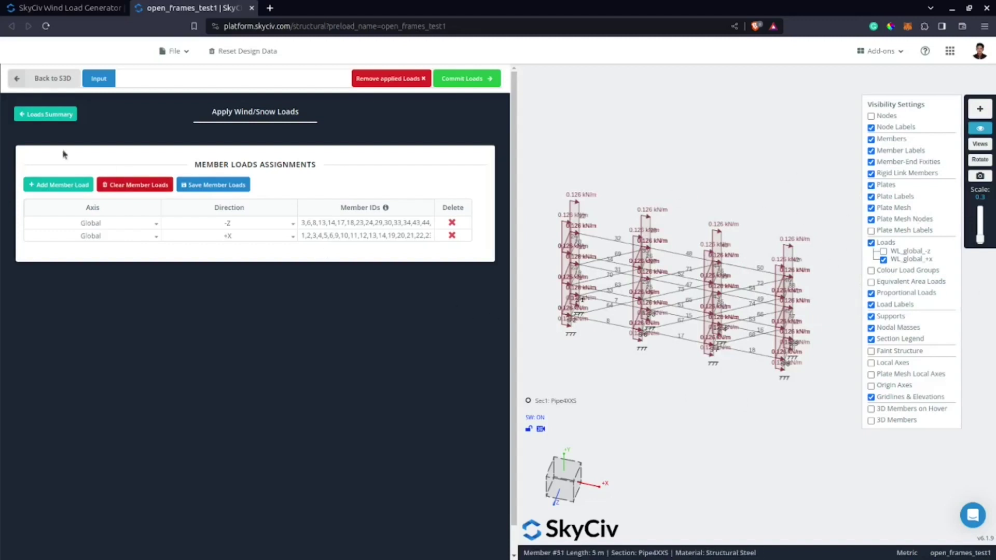
# Return to the loads summary and examine member 1's wind pressure and section depth in its detailed results.
pyautogui.click(47, 115)
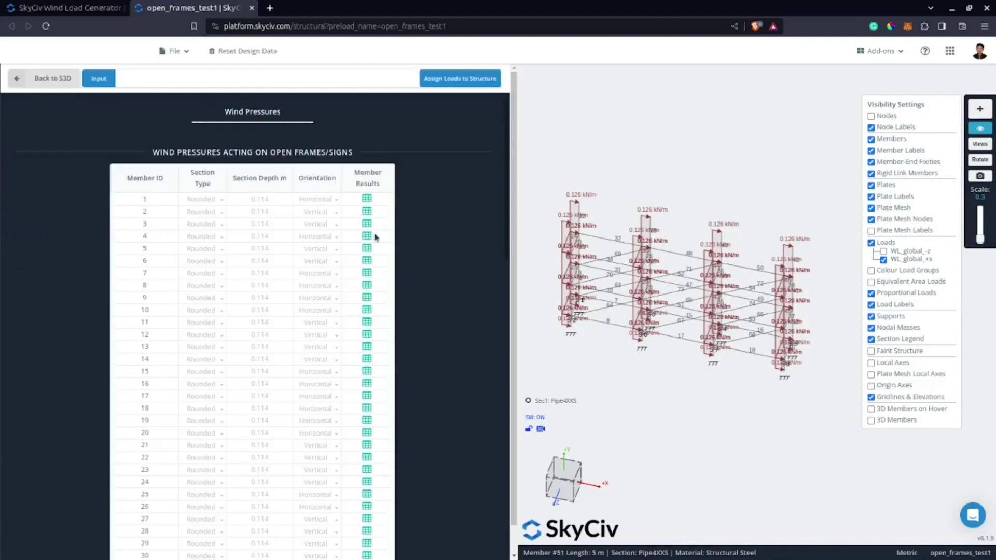
pyautogui.click(367, 199)
pyautogui.moveTo(690, 321); pyautogui.dragTo(723, 326)
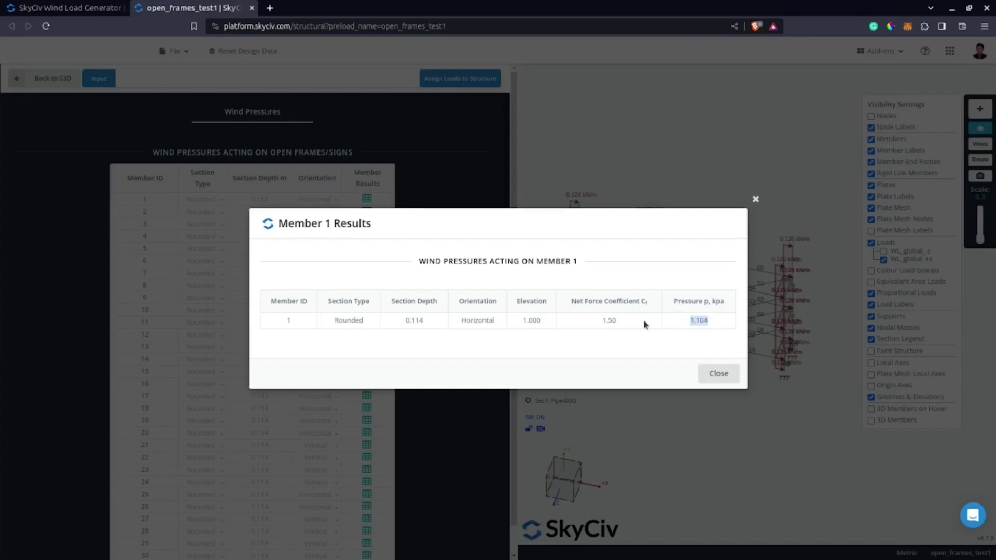
pyautogui.moveTo(431, 326); pyautogui.dragTo(405, 323)
pyautogui.click(718, 373)
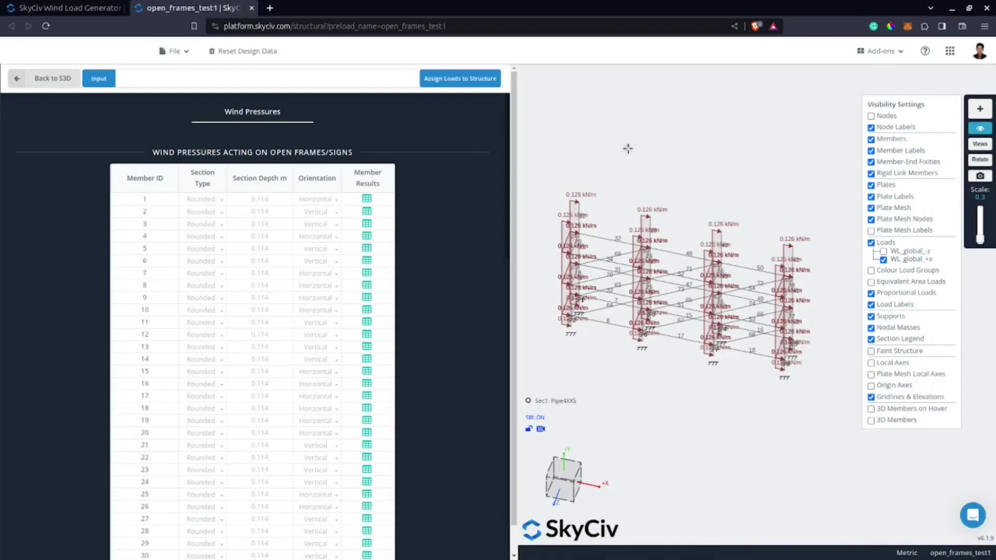
# Return to the structural model in S3D and open the available design options.
pyautogui.click(37, 79)
pyautogui.click(827, 54)
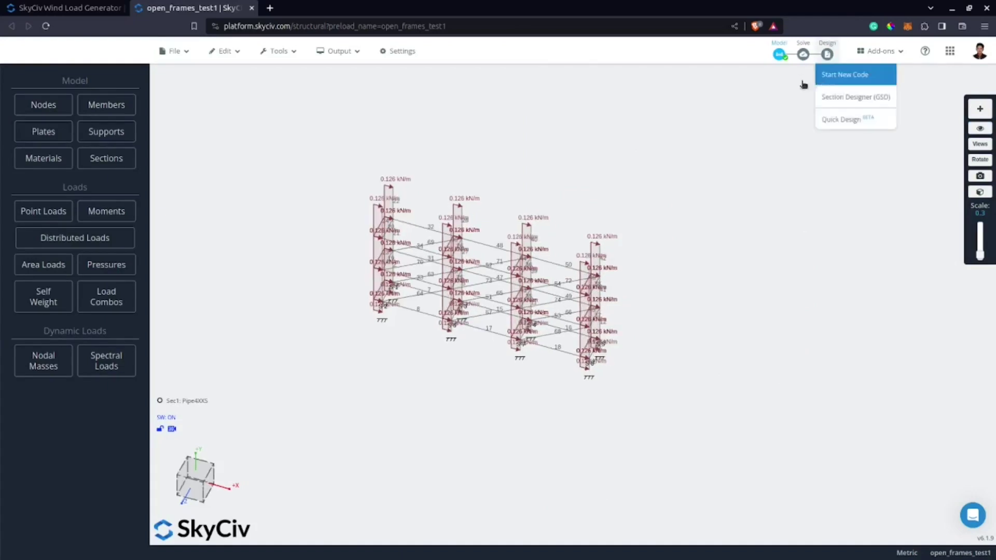